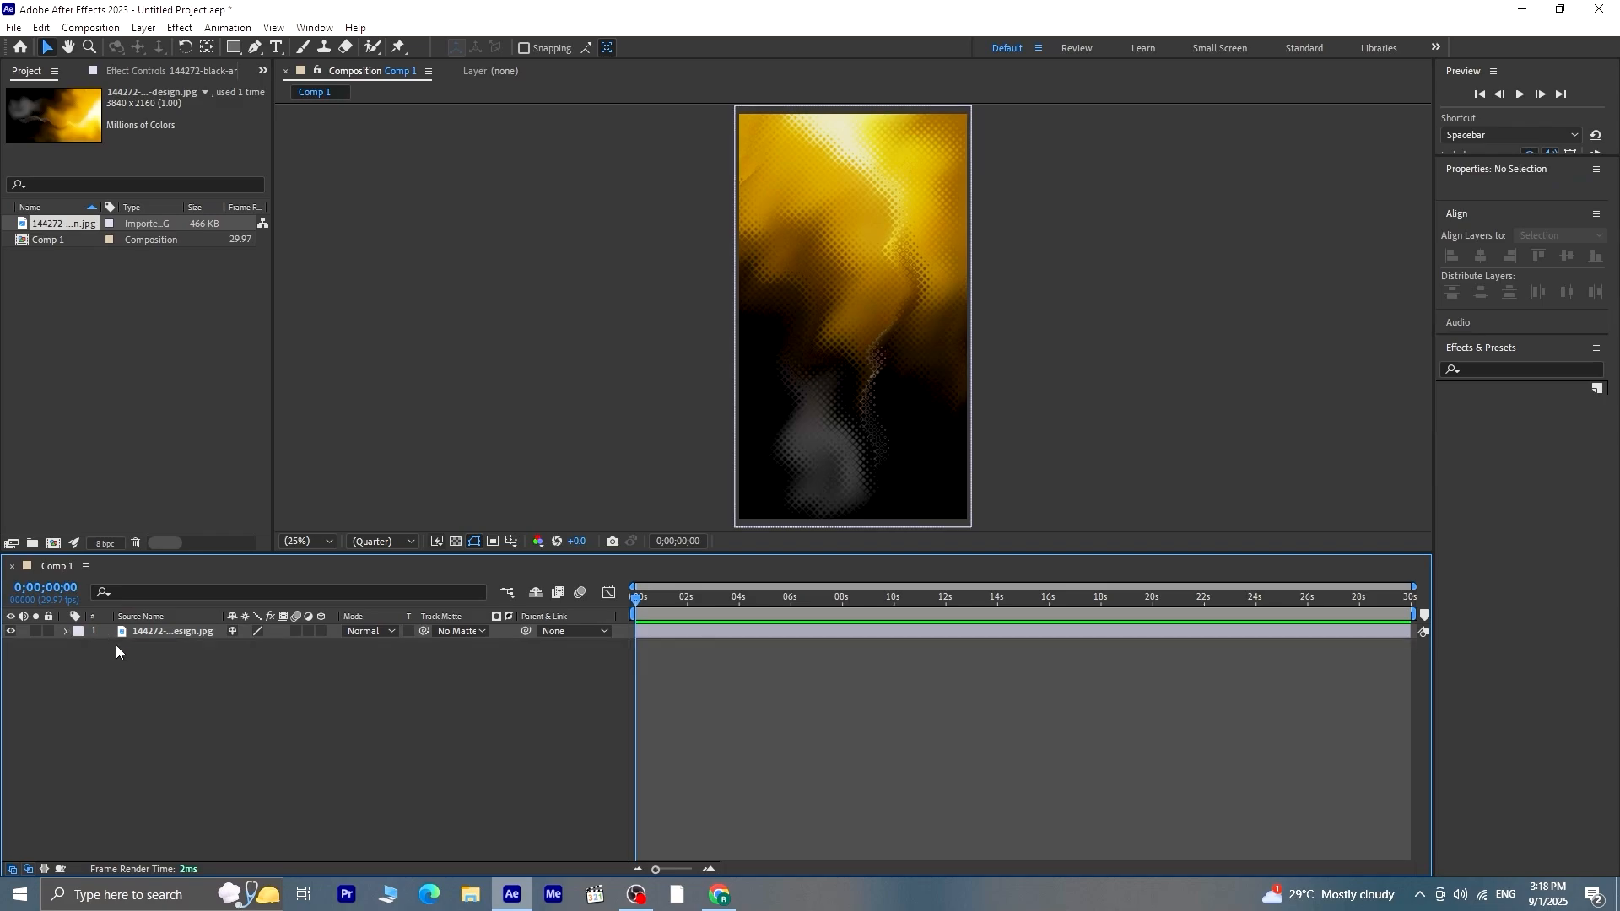
Import pngegg.png as footage and place it in Comp 1 above the black and gold background layer
{"action": "left_click", "coordinate": [160, 334]}
{"action": "right_click", "coordinate": [161, 334]}
{"action": "mouse_move", "coordinate": [253, 420]}
{"action": "left_click", "coordinate": [392, 421]}
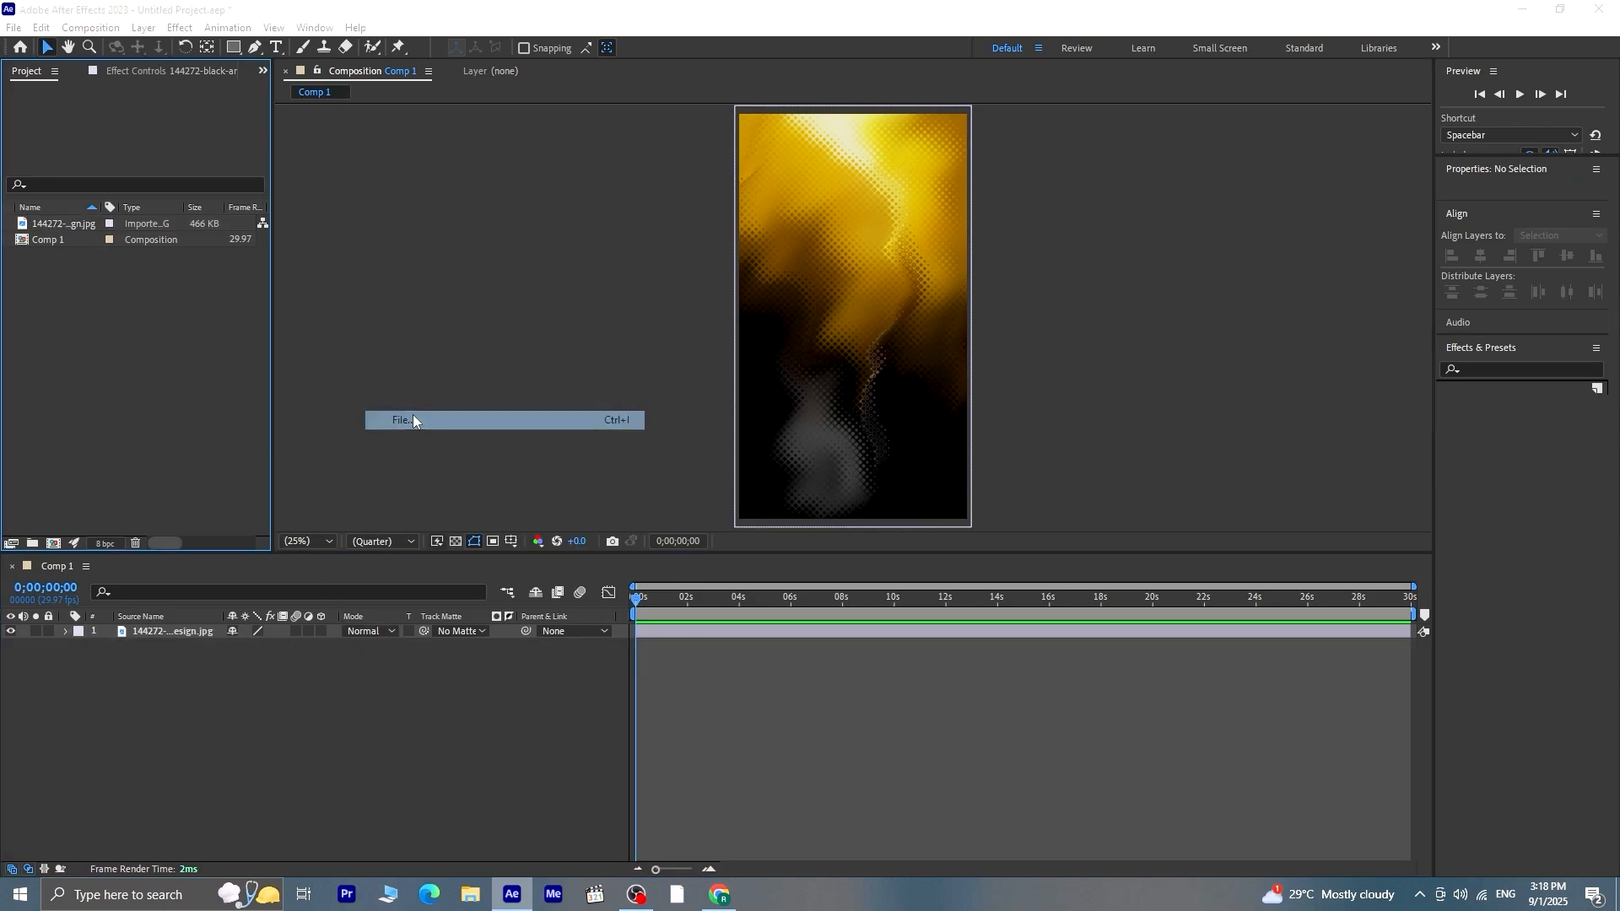
{"action": "left_click", "coordinate": [351, 174]}
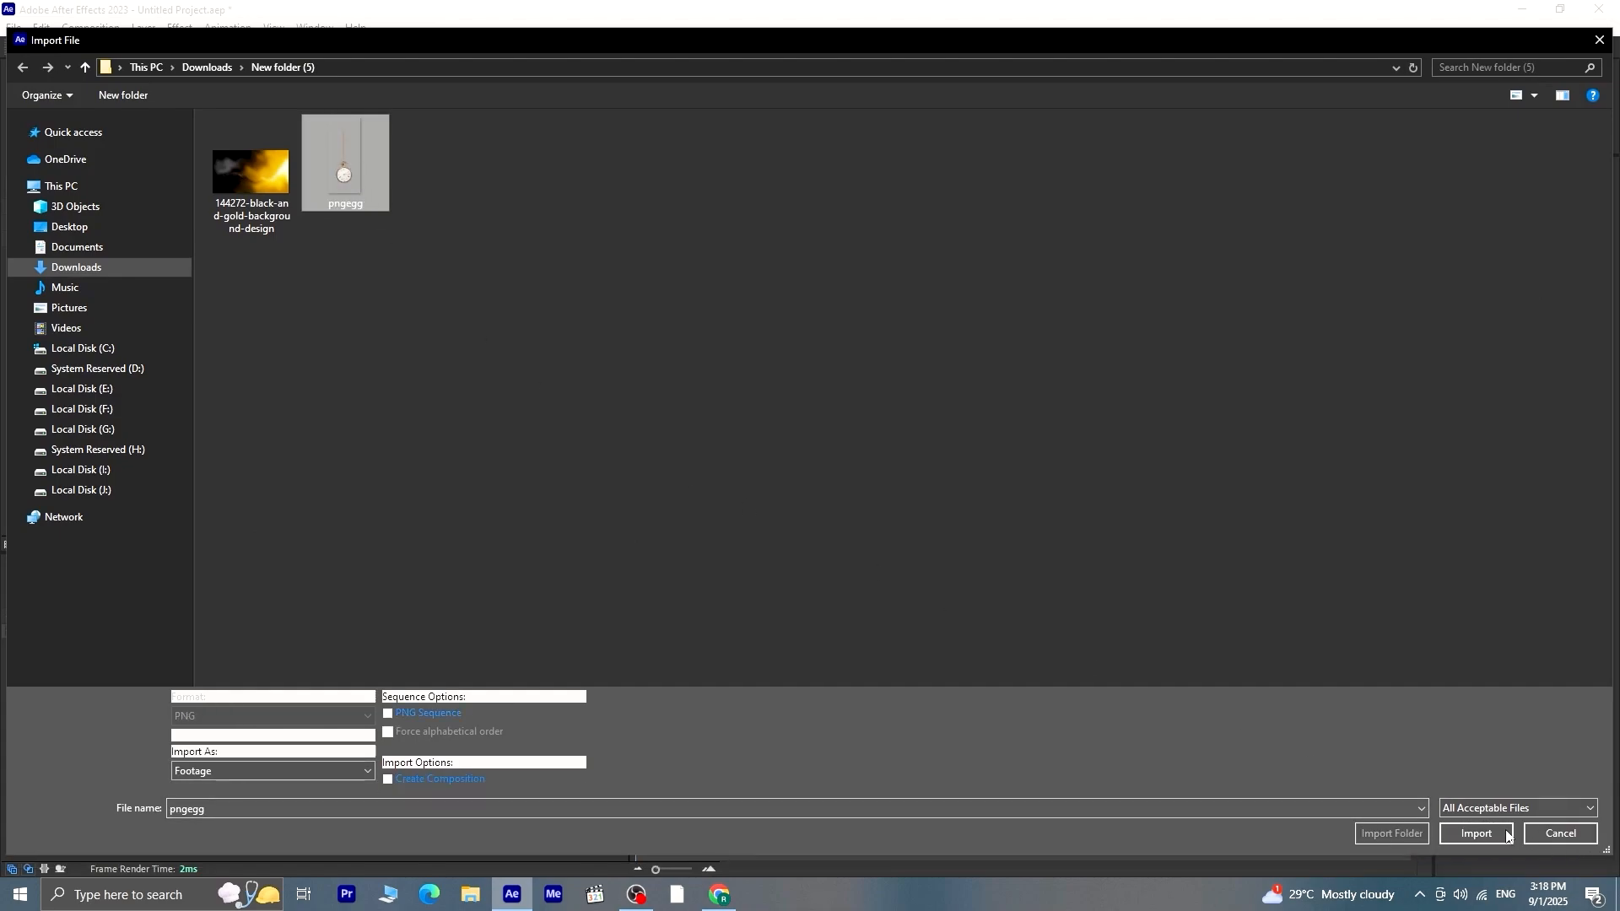
{"action": "left_click", "coordinate": [1476, 833]}
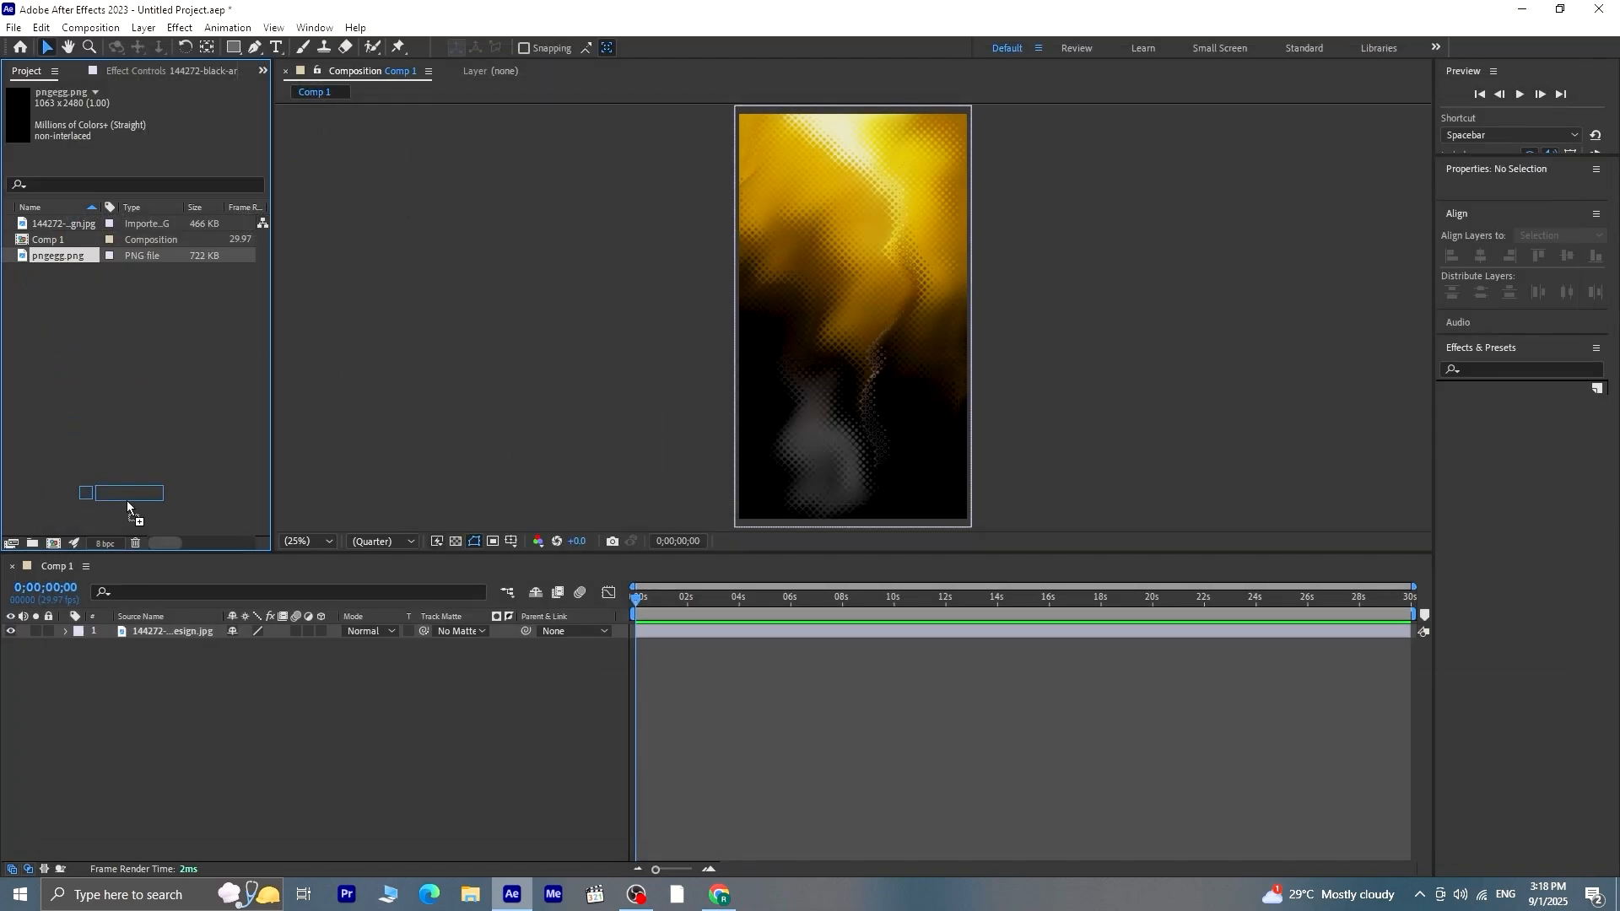
{"action": "left_click_drag", "start_coordinate": [158, 616], "coordinate": [159, 628]}
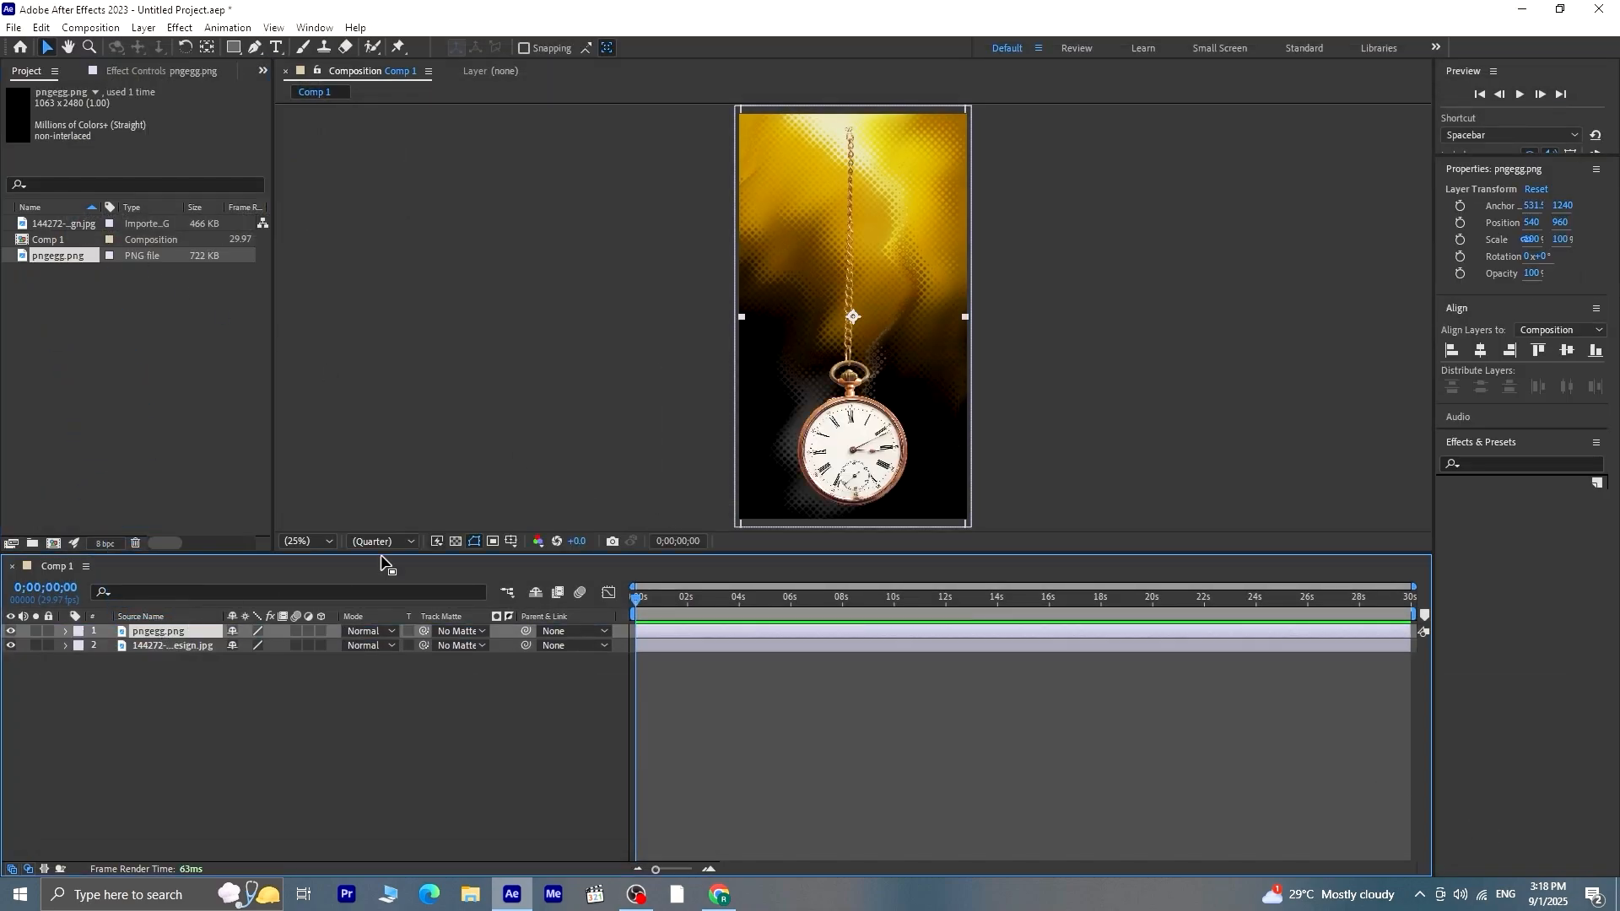
Move the watch layer's anchor point to the upper end of its chain and shift the layer up to about 532, -164
{"action": "left_click", "coordinate": [207, 48]}
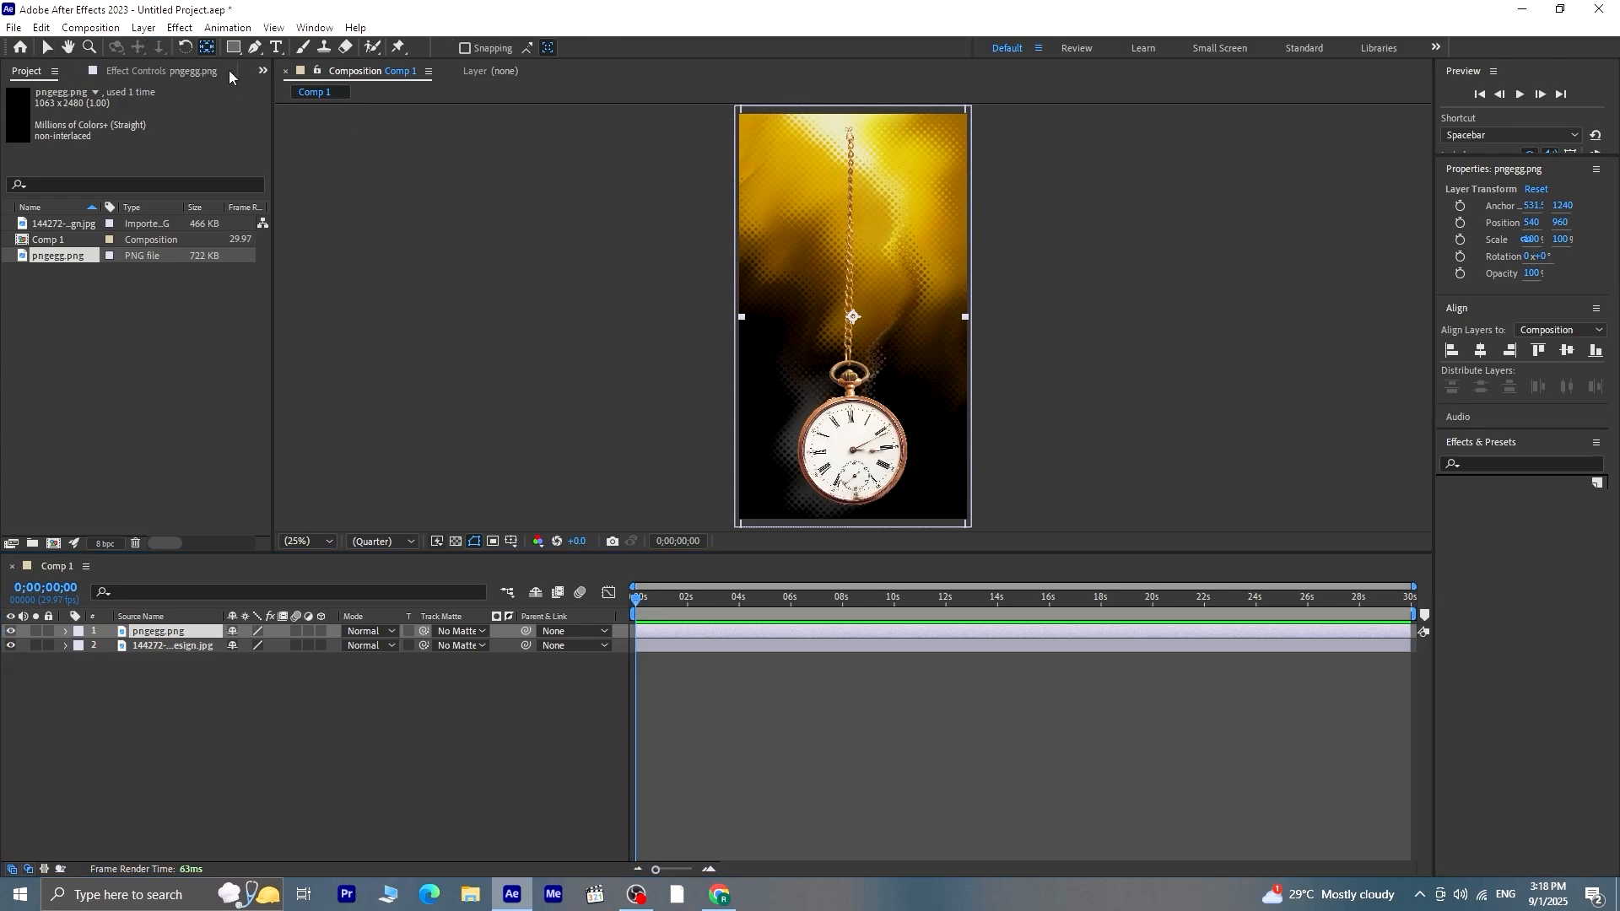
{"action": "left_click_drag", "start_coordinate": [852, 317], "coordinate": [848, 130]}
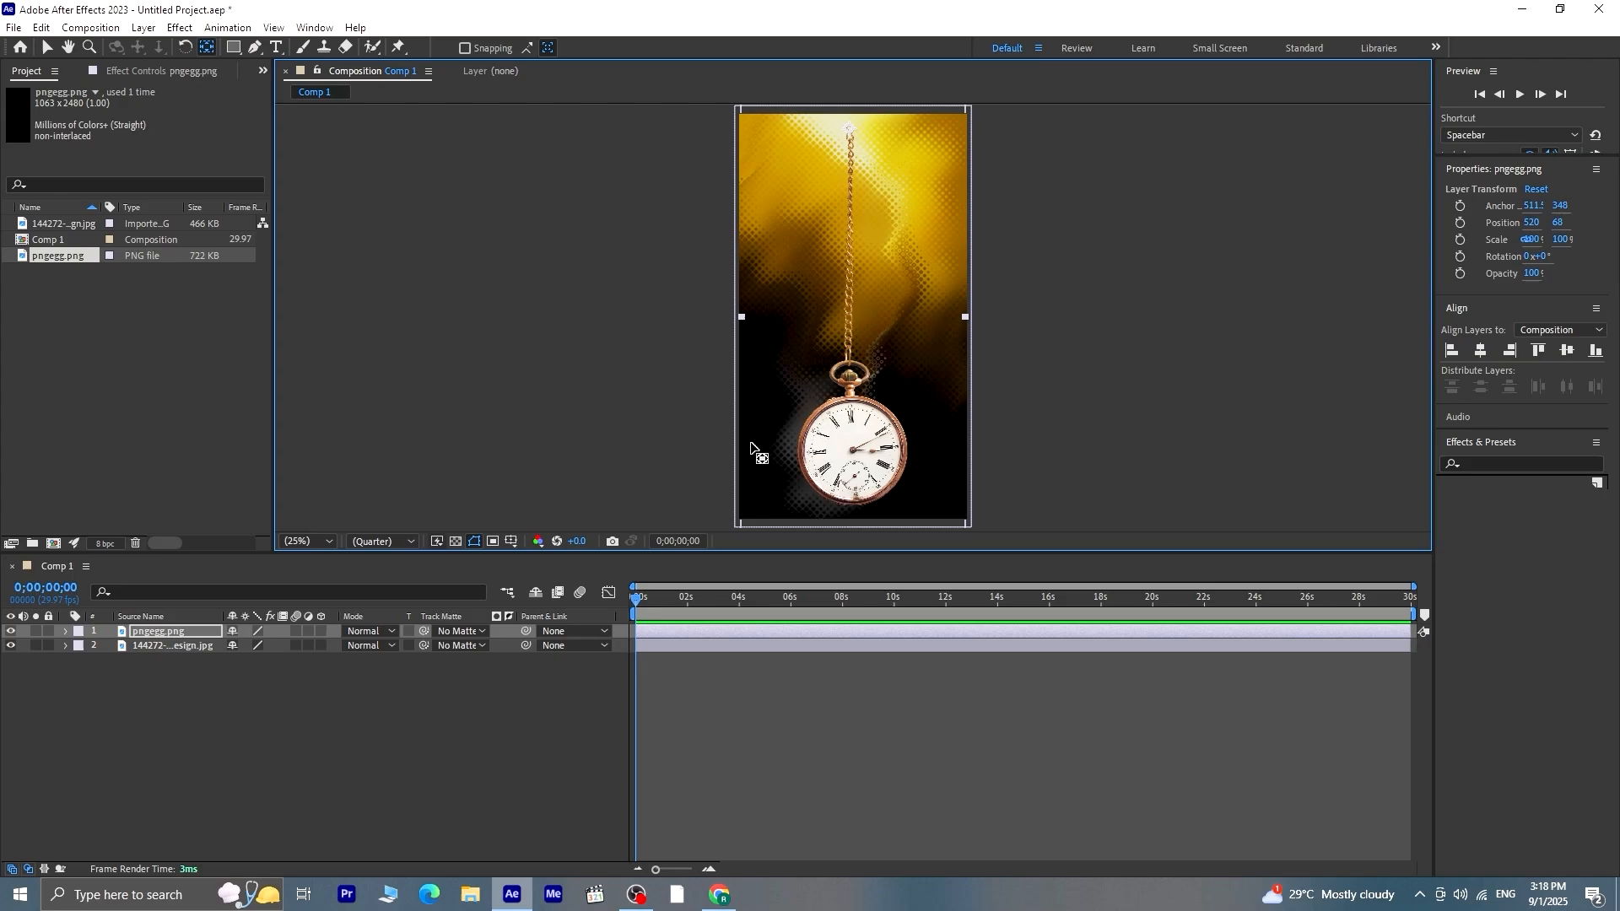
{"action": "key", "text": "v"}
{"action": "left_click_drag", "start_coordinate": [898, 476], "coordinate": [883, 429]}
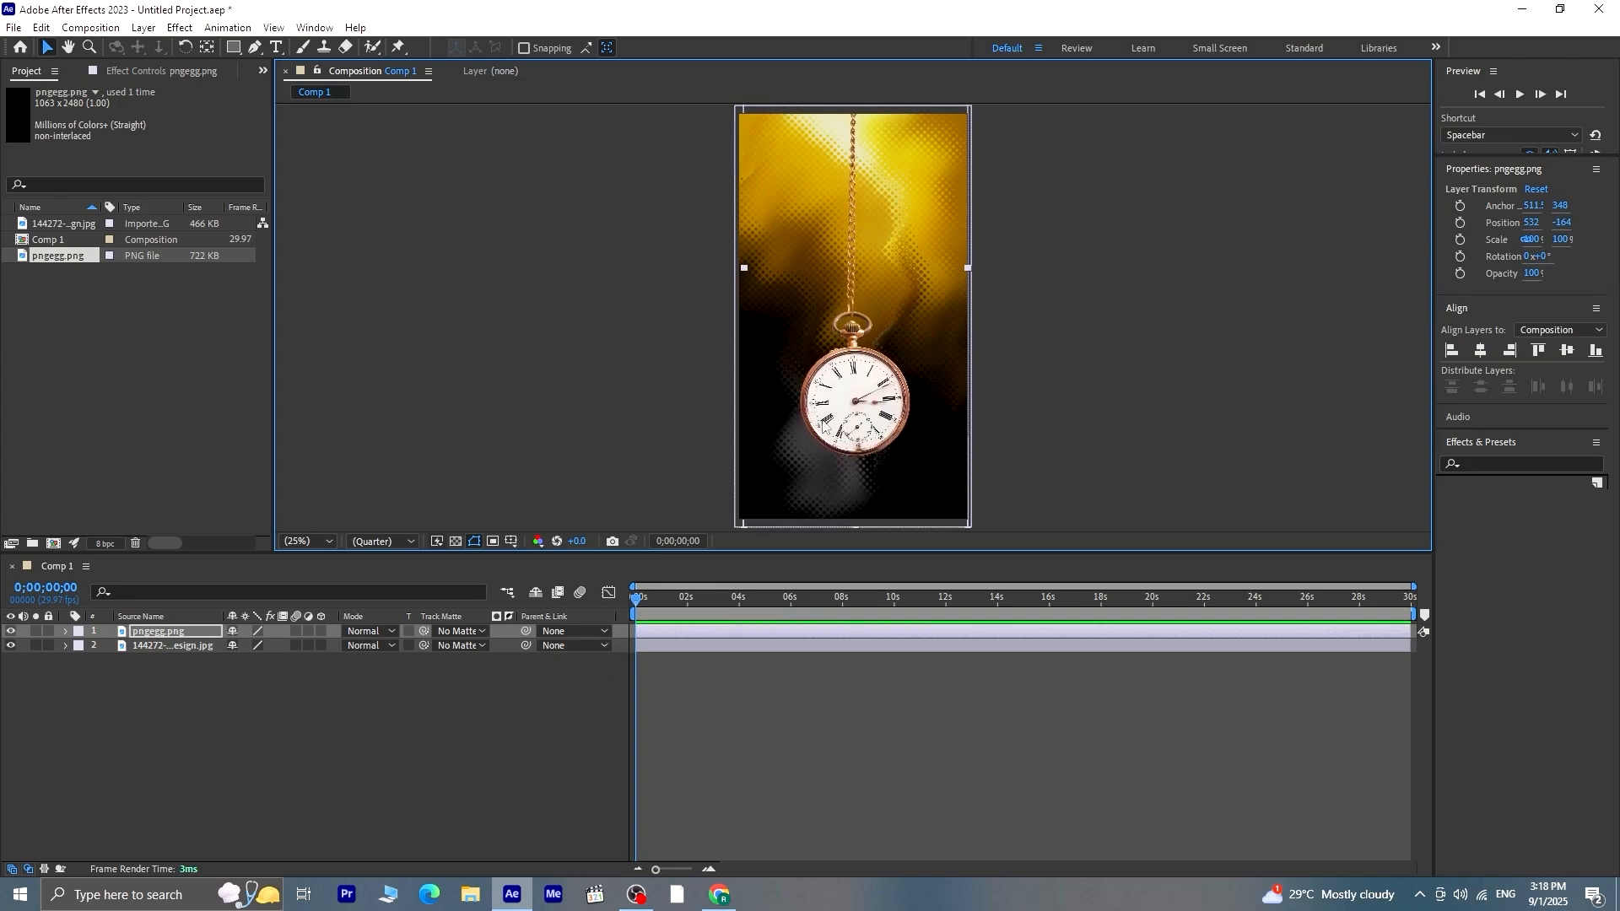
Scale the watch layer to 86% and move it down to a position of about 532, -36
{"action": "key", "text": "s"}
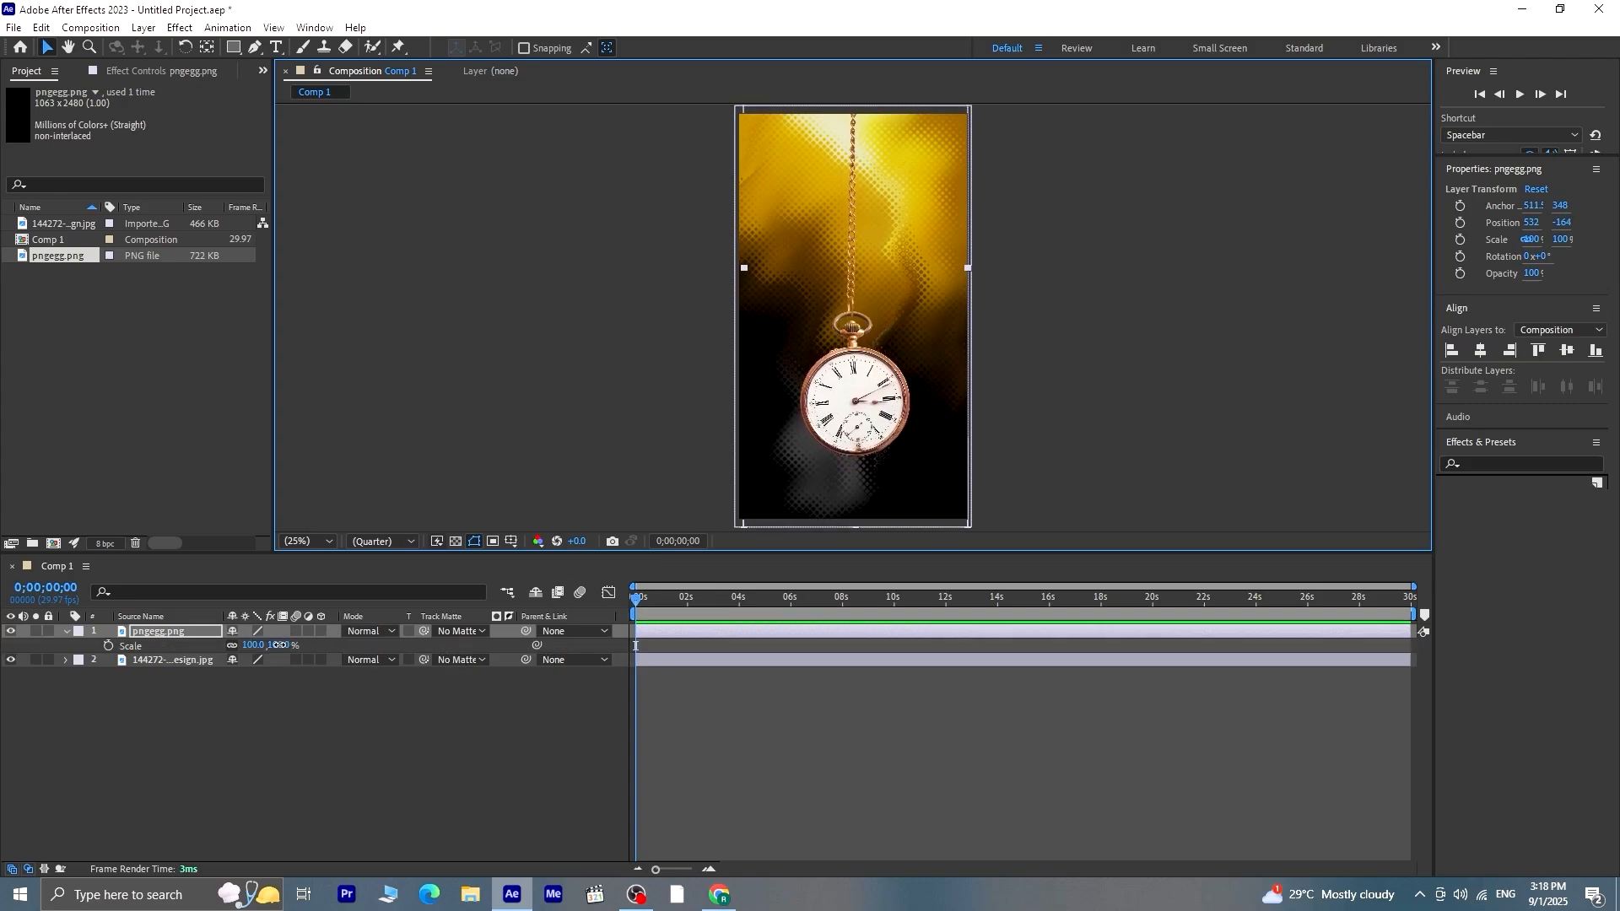
{"action": "left_click_drag", "start_coordinate": [279, 644], "coordinate": [296, 662]}
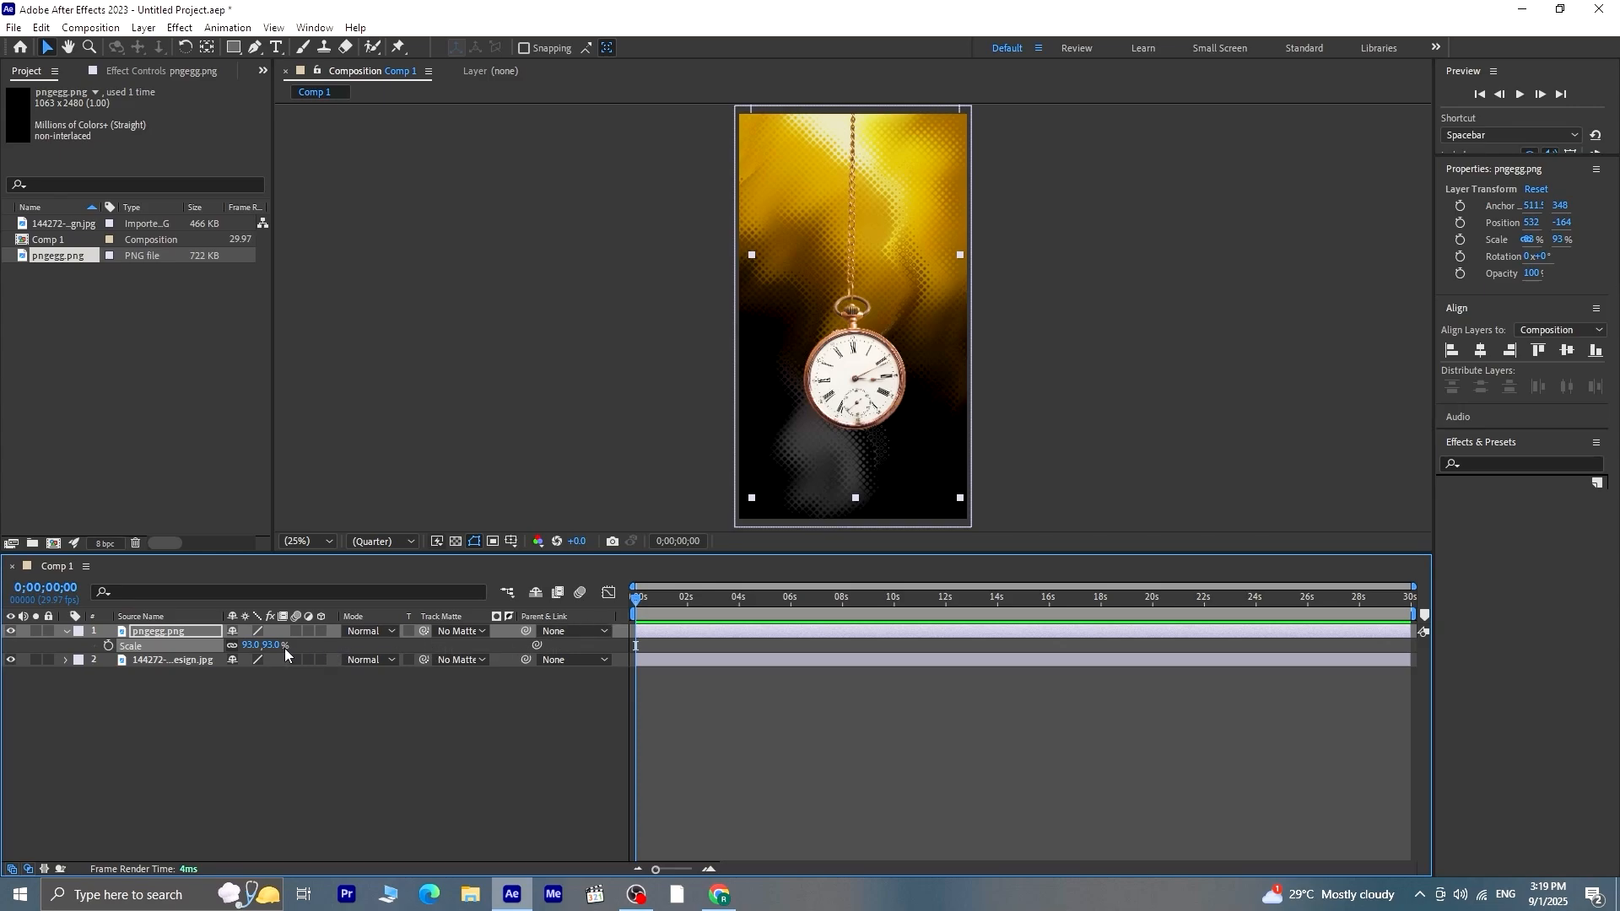
{"action": "left_click_drag", "start_coordinate": [274, 646], "coordinate": [270, 646]}
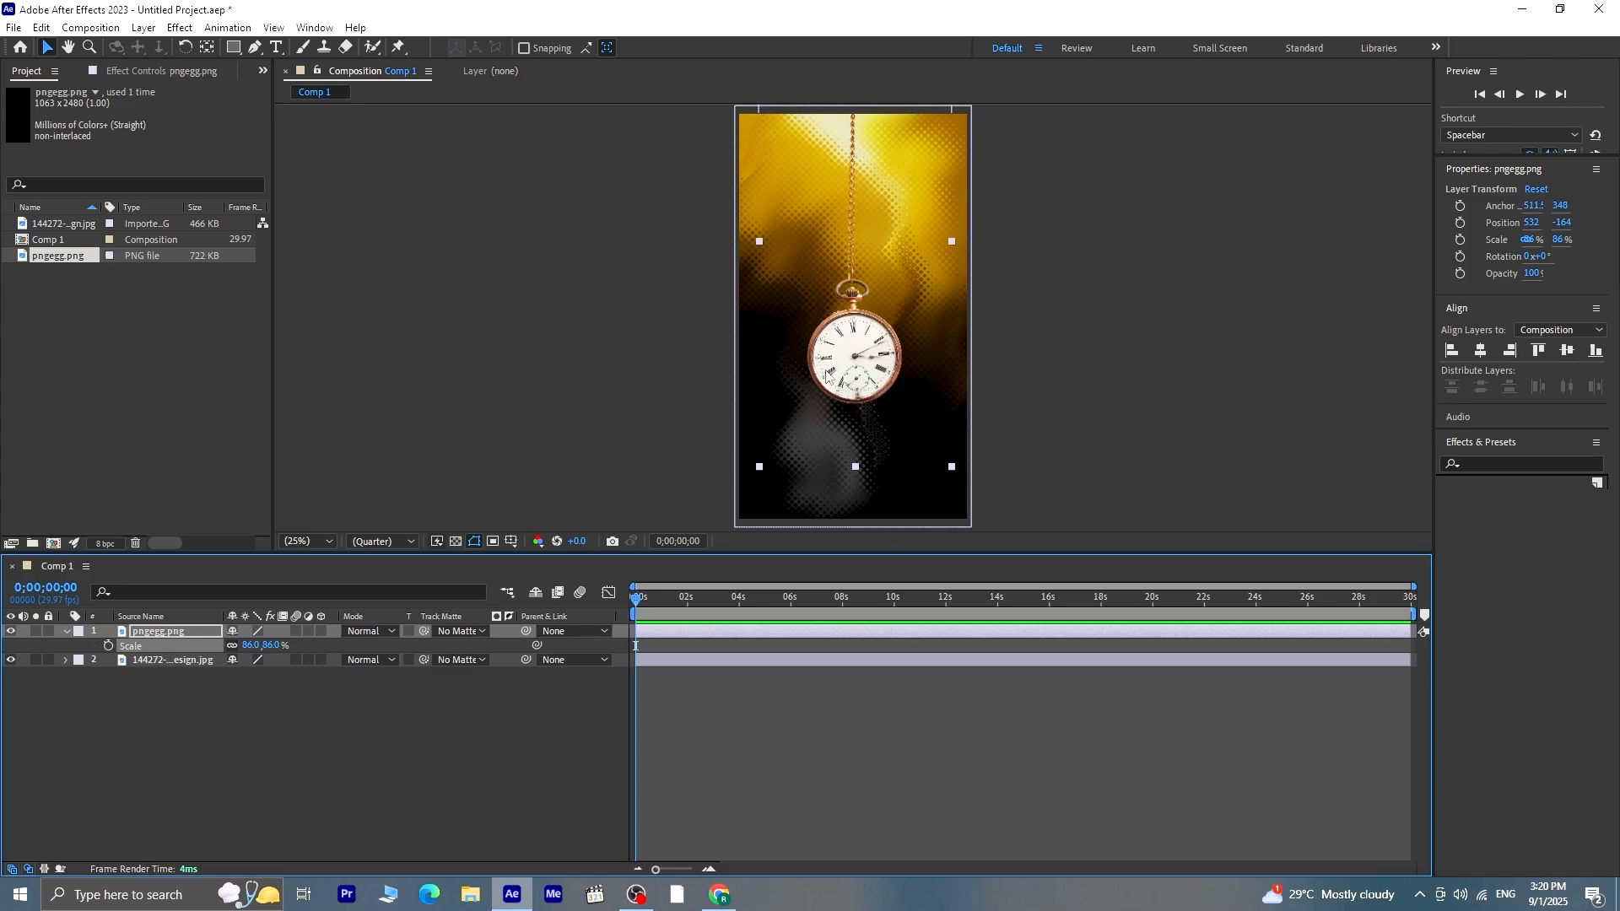
{"action": "left_click_drag", "start_coordinate": [844, 371], "coordinate": [843, 398]}
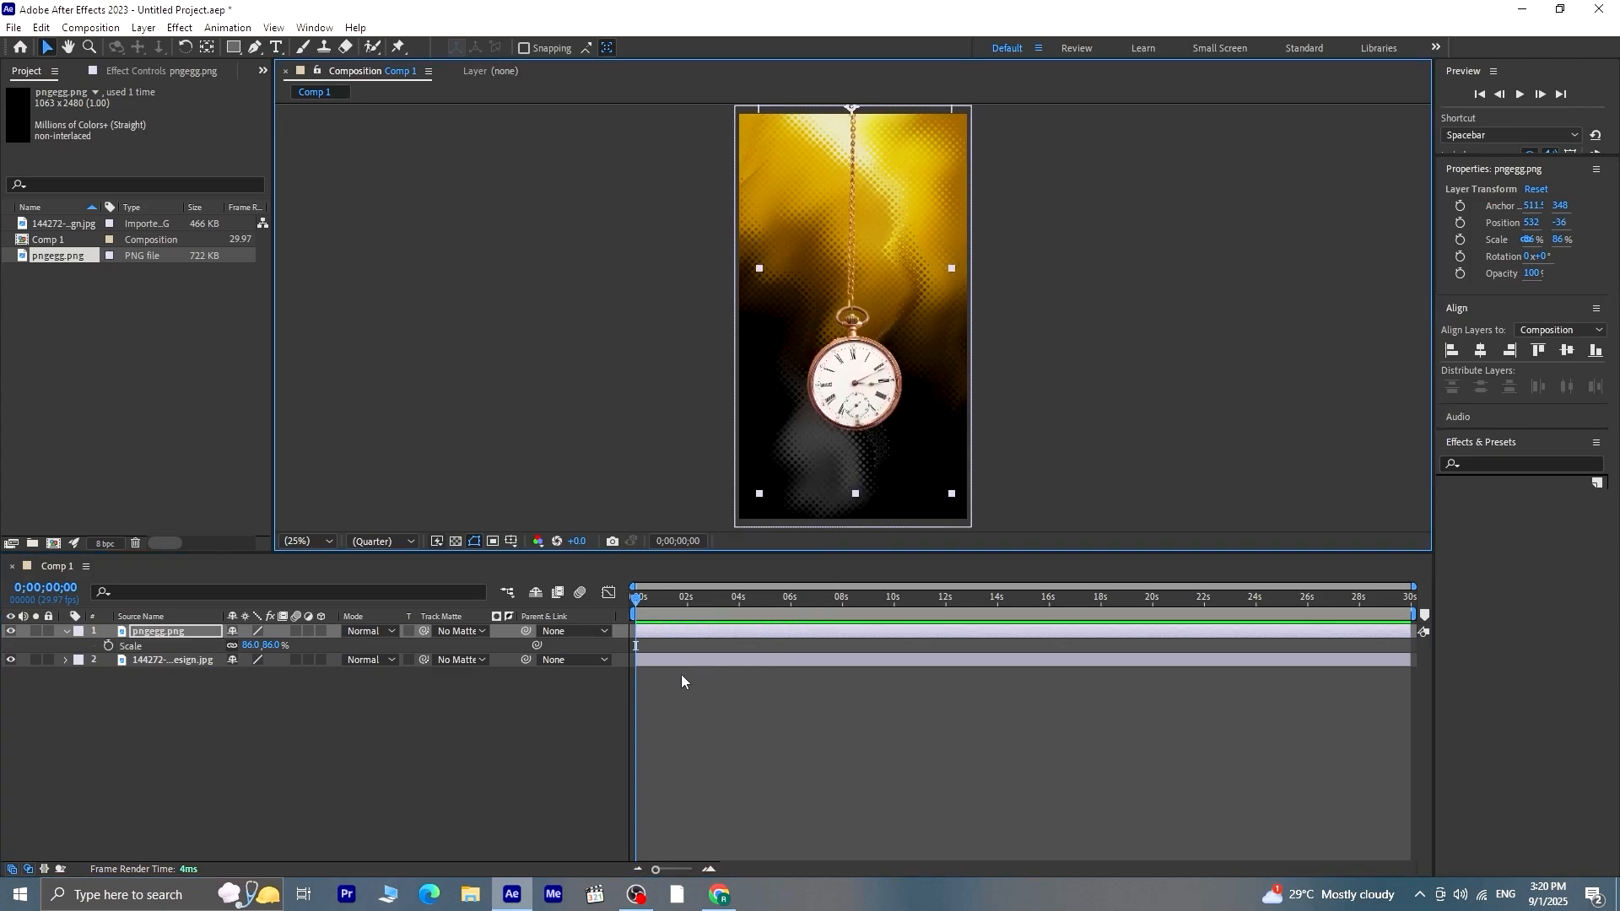
Keyframe the watch layer's rotation at 20° at the start and -20° at 0;00;02;01
{"action": "key", "text": "r"}
{"action": "left_click_drag", "start_coordinate": [255, 647], "coordinate": [273, 647]}
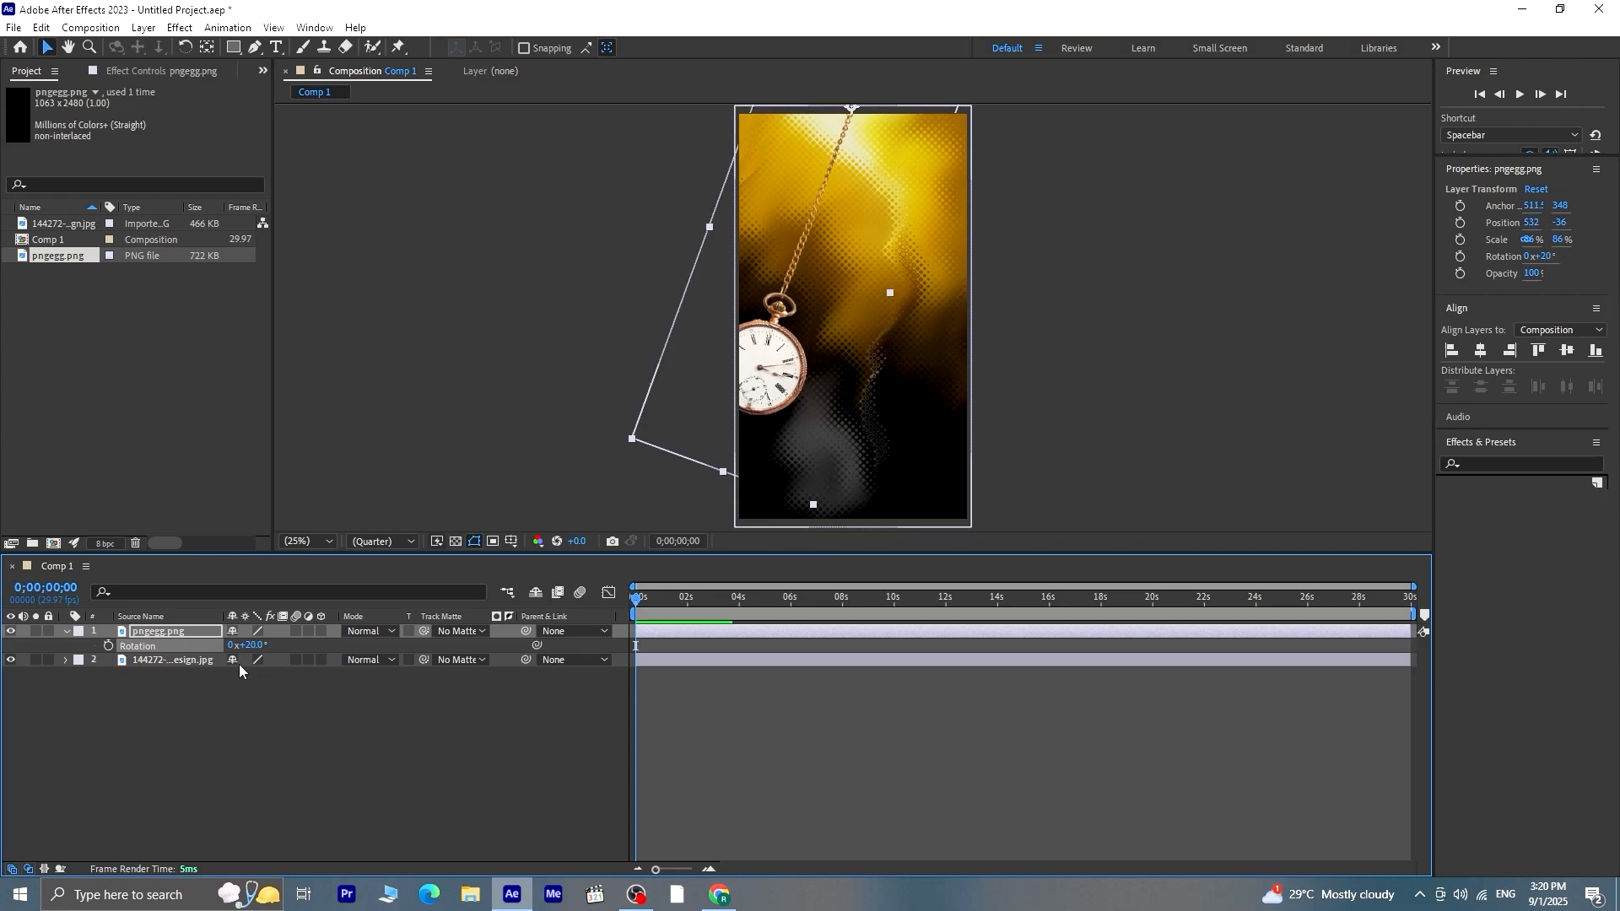
{"action": "left_click", "coordinate": [109, 645]}
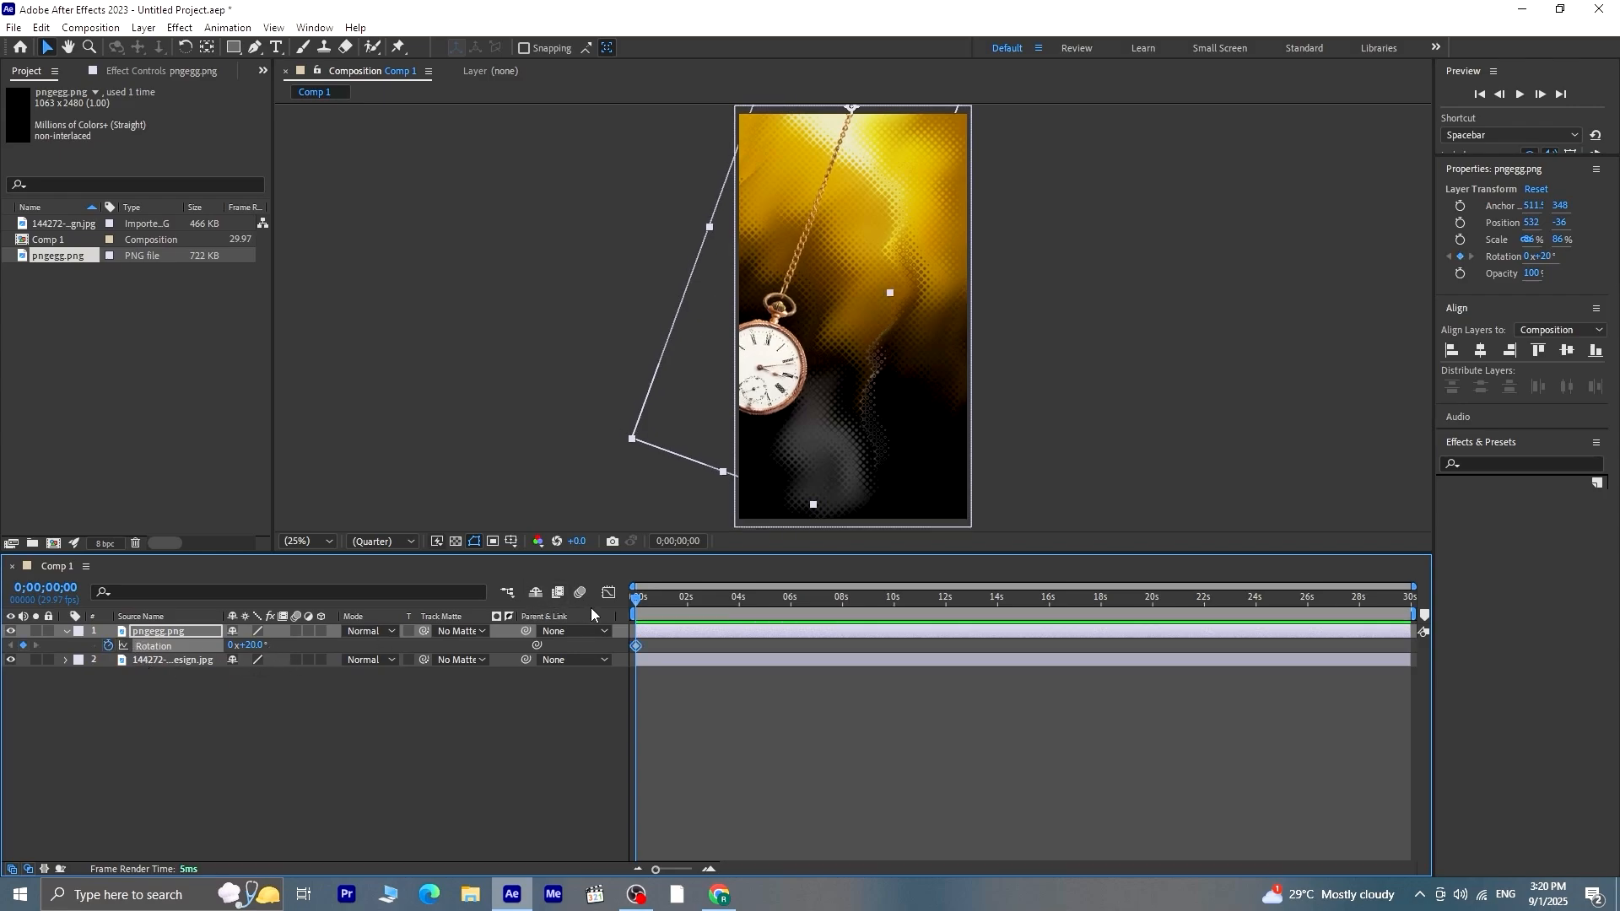
{"action": "left_click_drag", "start_coordinate": [638, 599], "coordinate": [690, 649]}
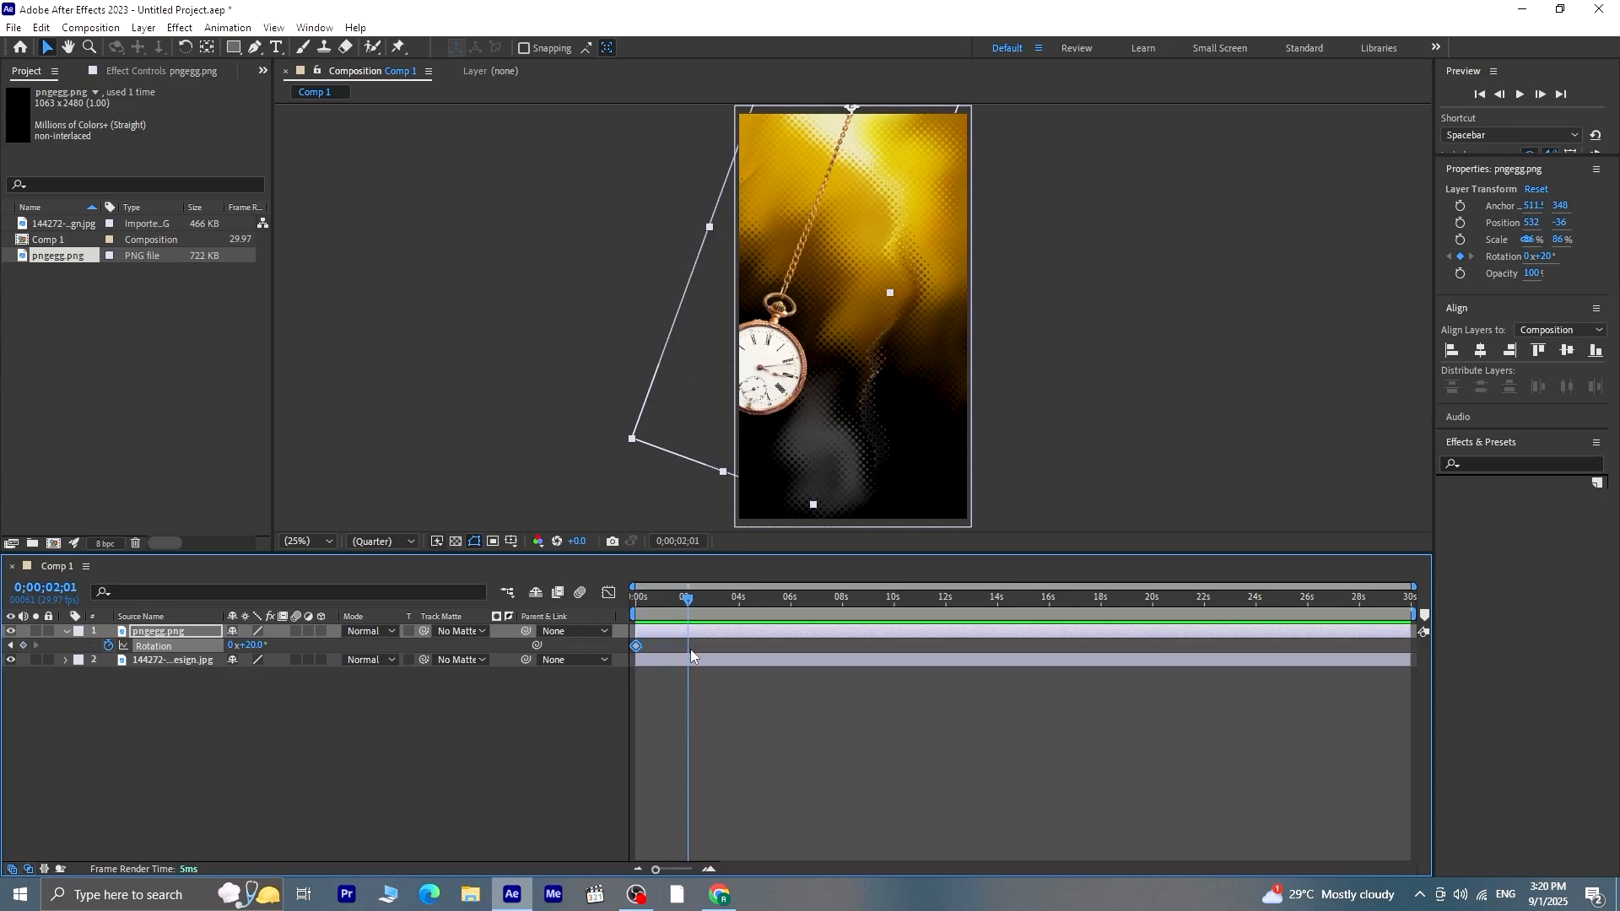
{"action": "left_click", "coordinate": [262, 646]}
{"action": "type", "text": "-20"}
{"action": "key", "text": "Return"}
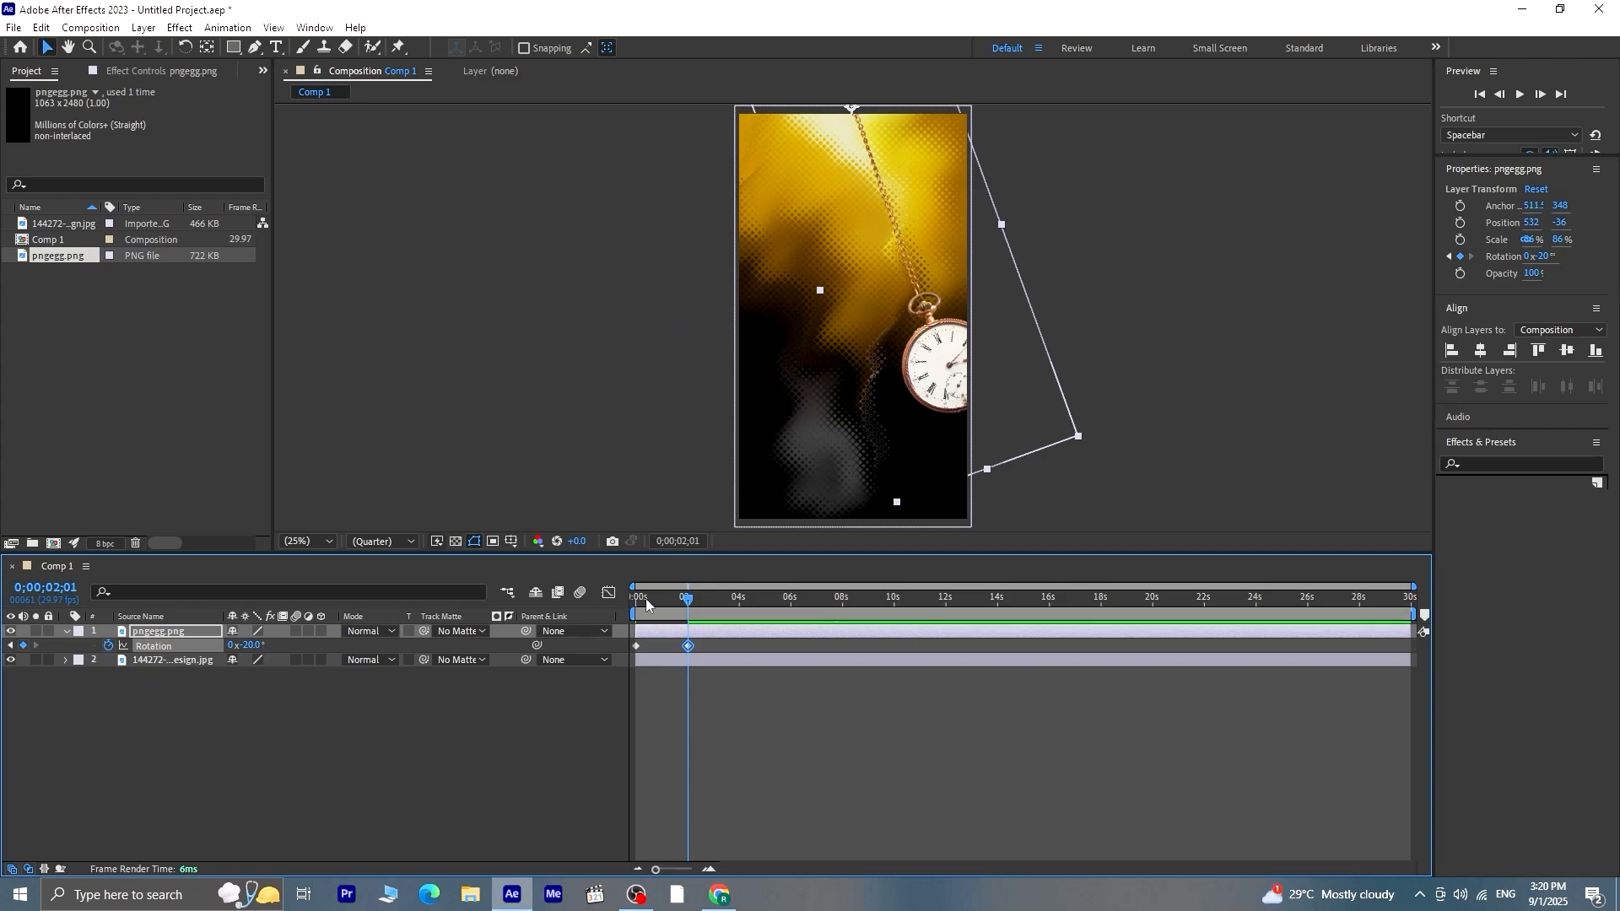
Add a 20° rotation keyframe to the watch at 0;00;04;00 and preview the swing from the start
{"action": "left_click_drag", "start_coordinate": [691, 601], "coordinate": [745, 641]}
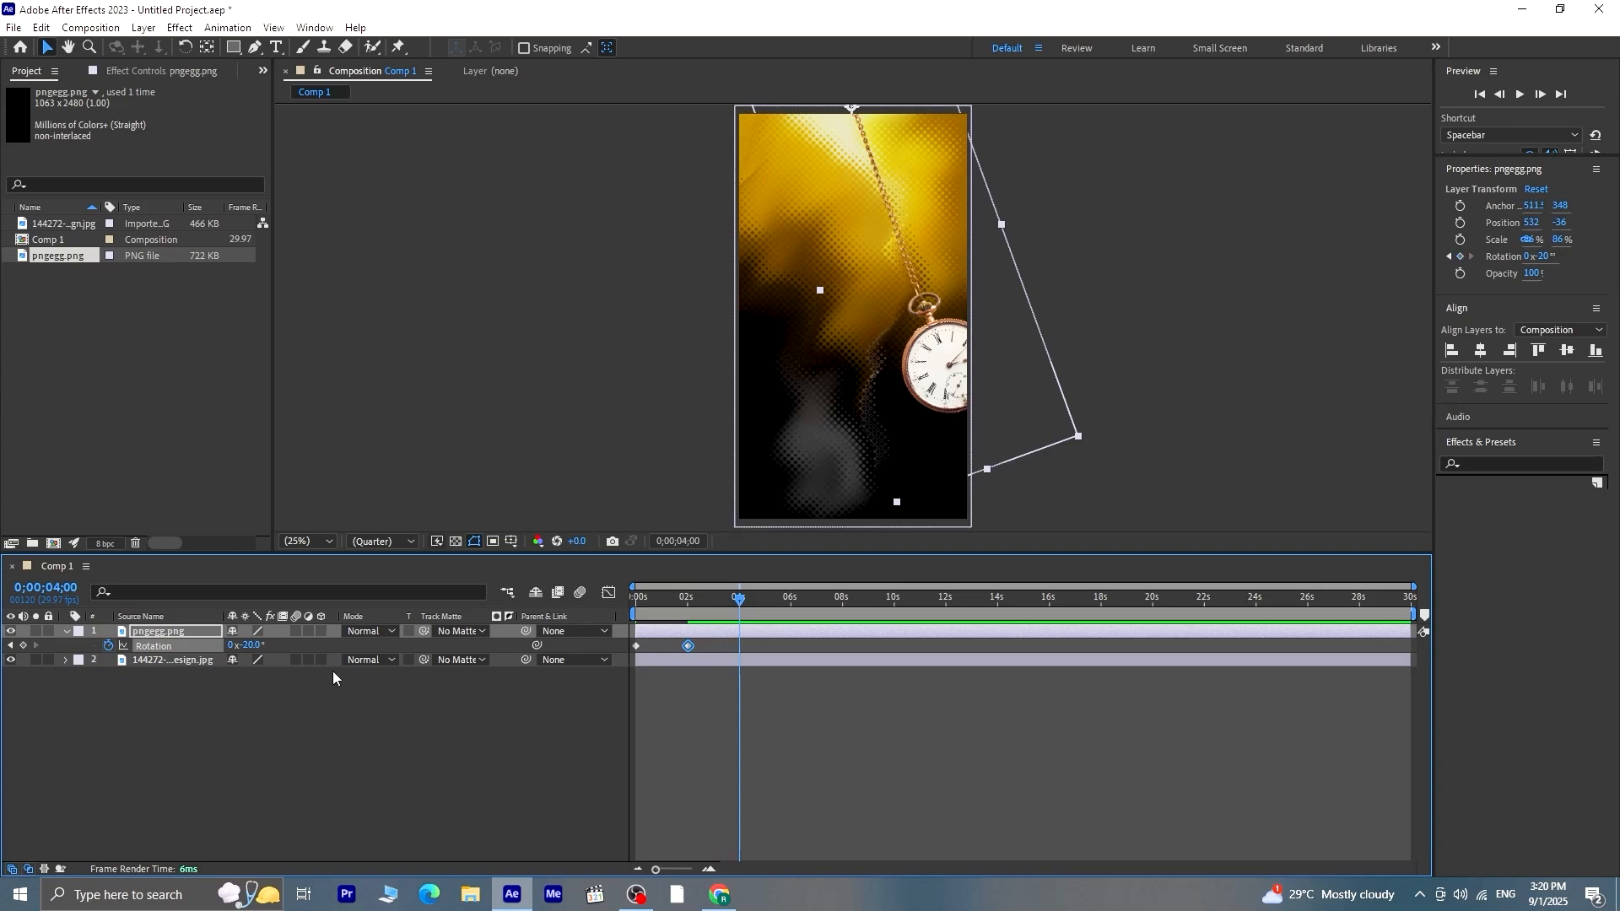
{"action": "left_click", "coordinate": [250, 644]}
{"action": "type", "text": "20"}
{"action": "key", "text": "Return"}
{"action": "left_click_drag", "start_coordinate": [741, 599], "coordinate": [721, 609]}
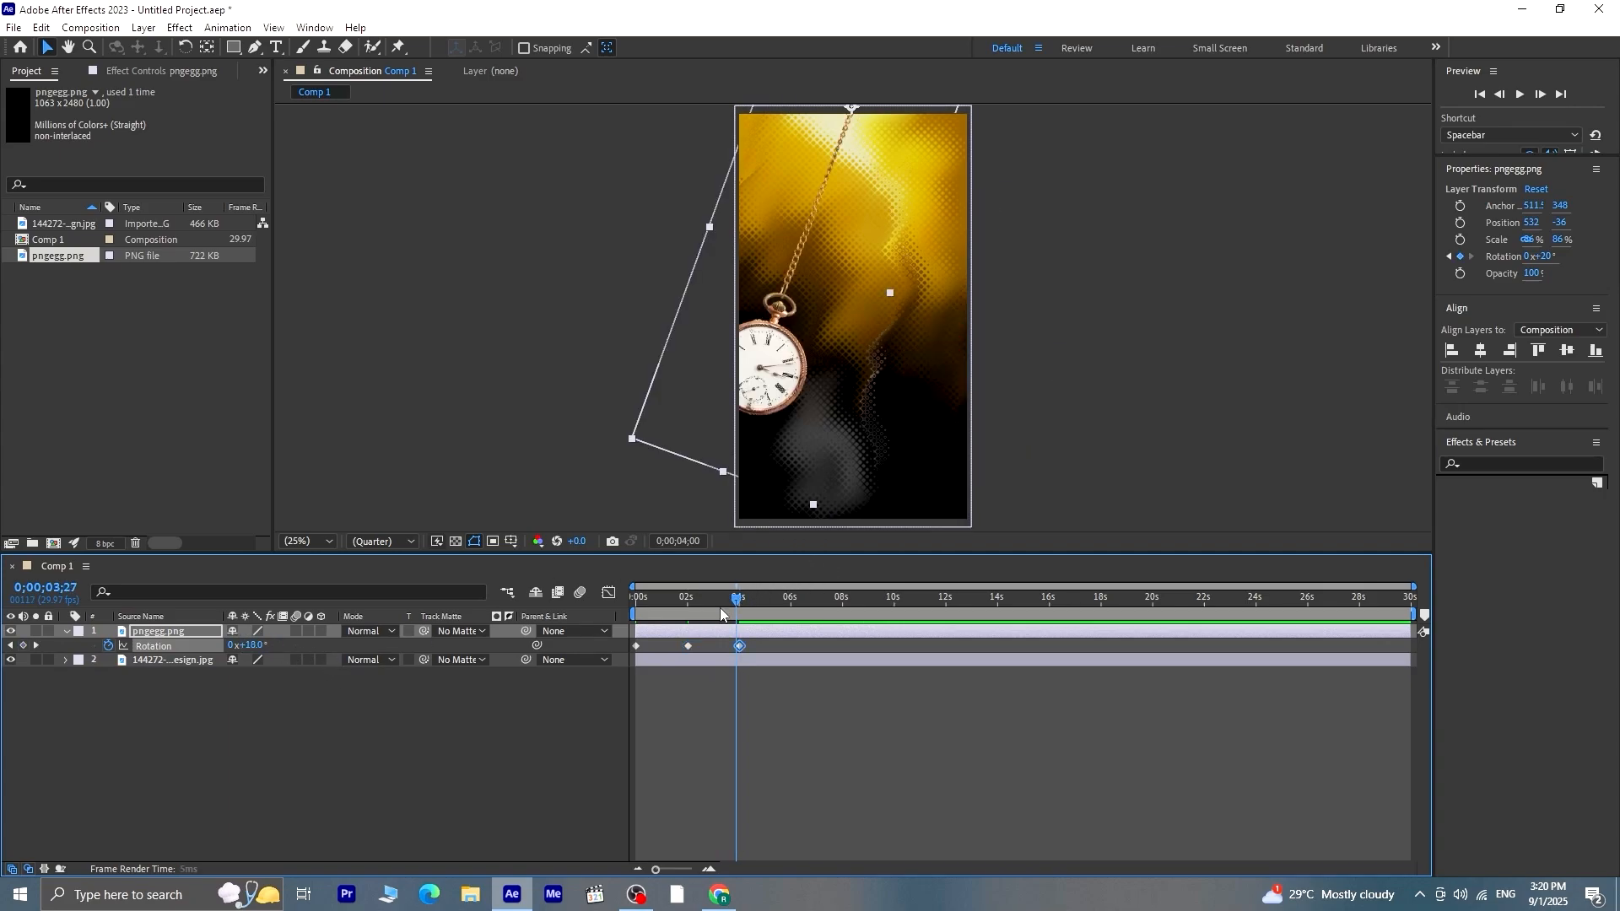
{"action": "key", "text": "Home"}
{"action": "key", "text": "space"}
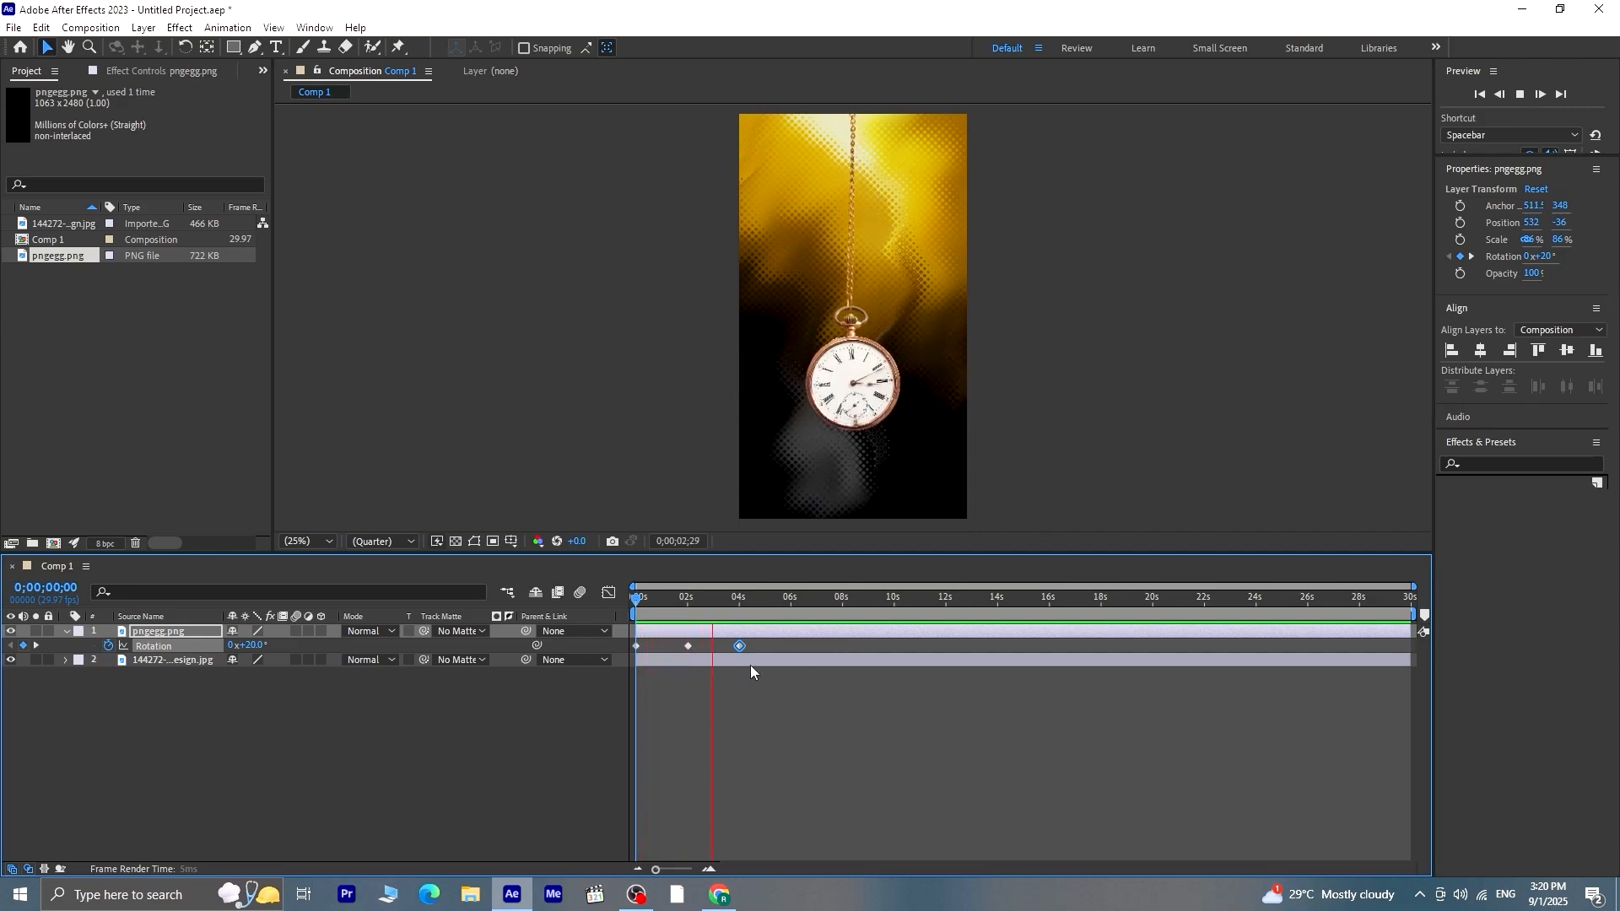
{"action": "key", "text": "space"}
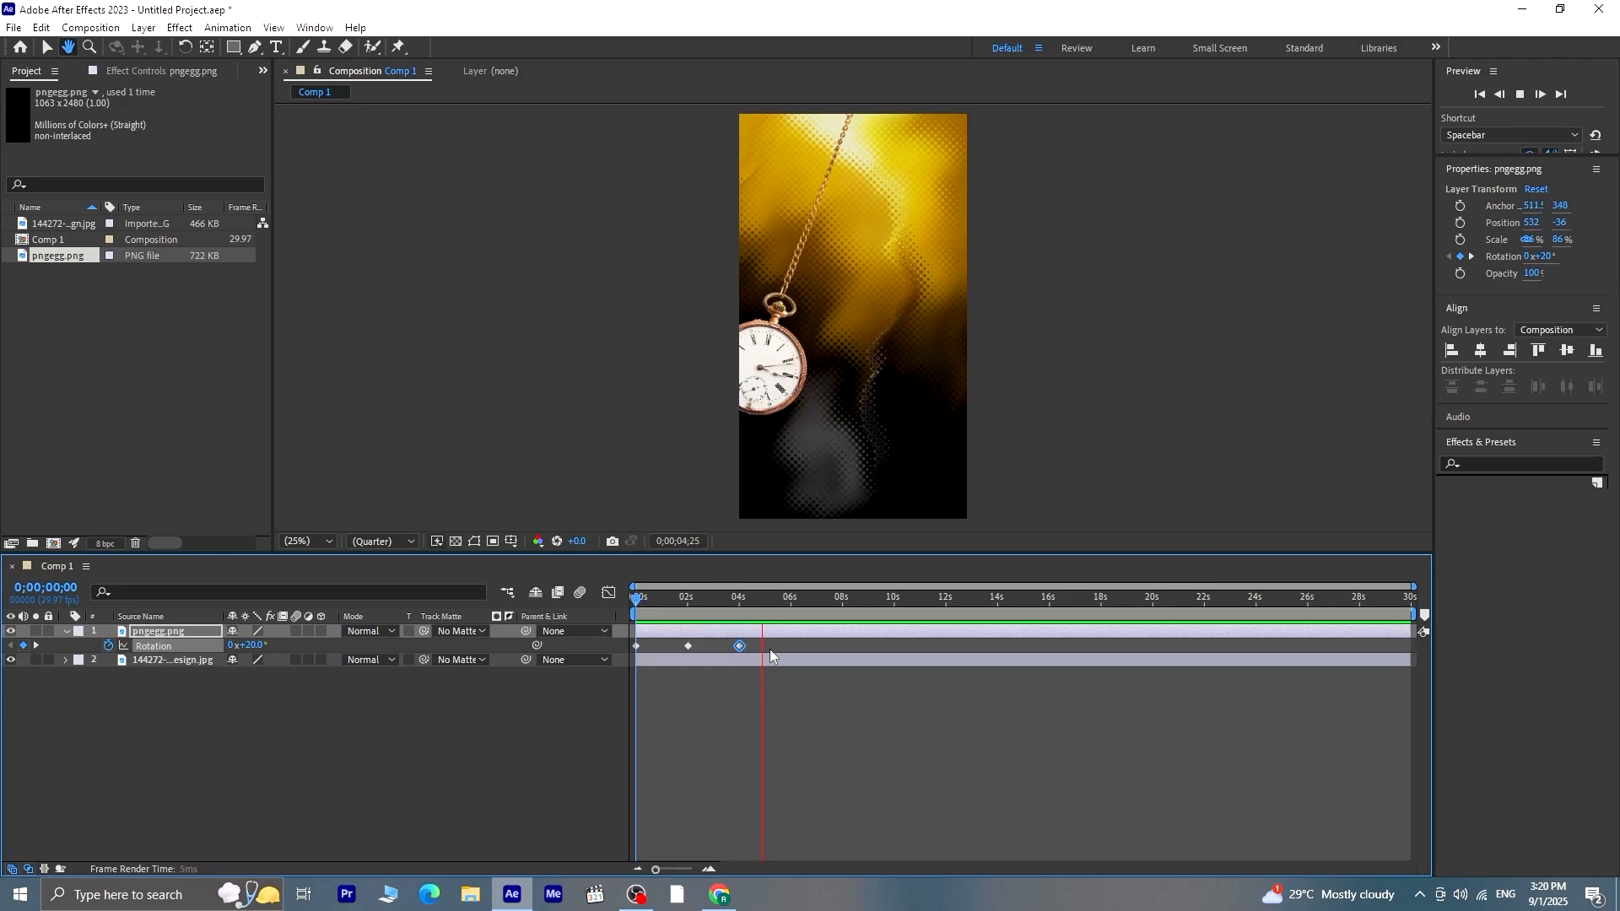
{"action": "key", "text": "space"}
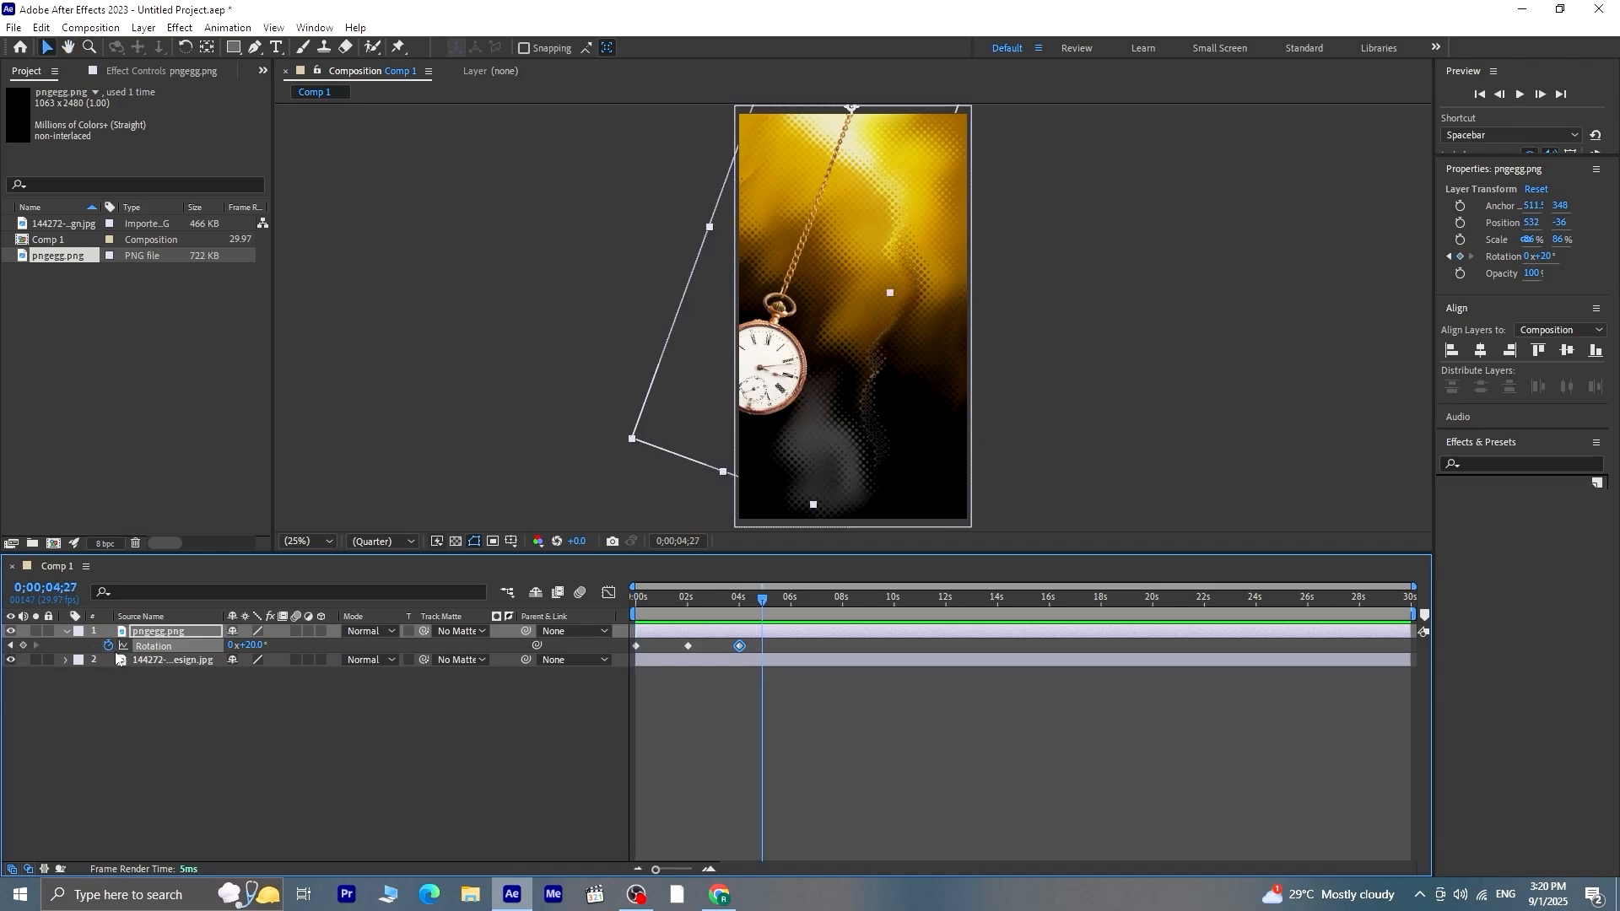
Apply the expression loopOut("pingpong") to the watch's rotation and play the looping swing from the start
{"action": "left_click", "coordinate": [109, 645], "text": "alt"}
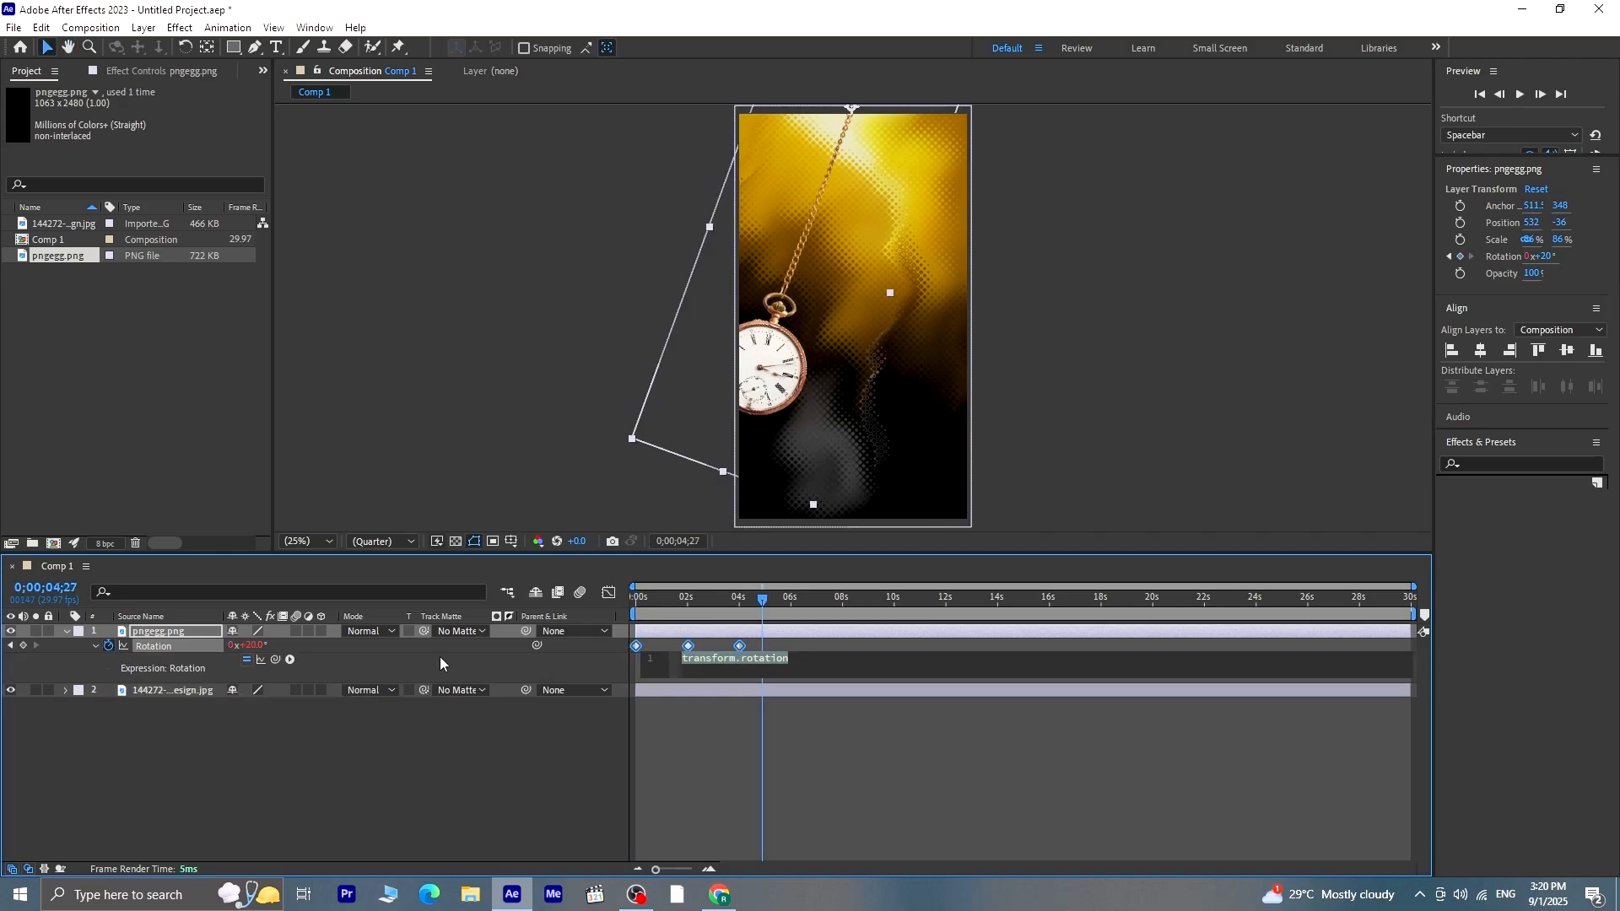
{"action": "type", "text": "loo"}
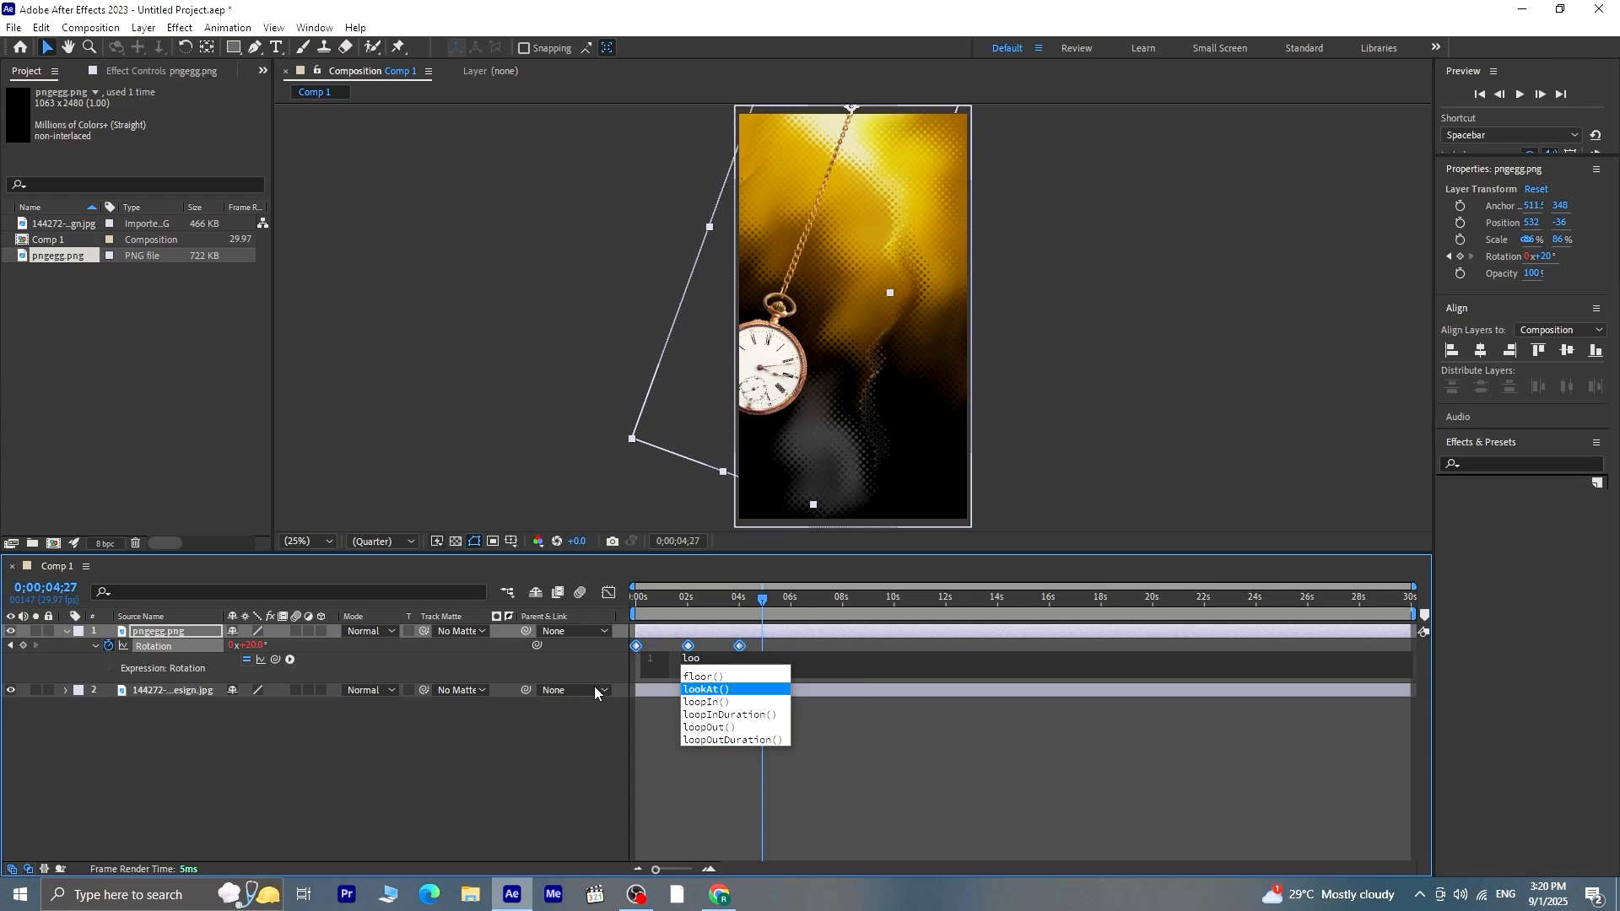
{"action": "key", "text": "Escape"}
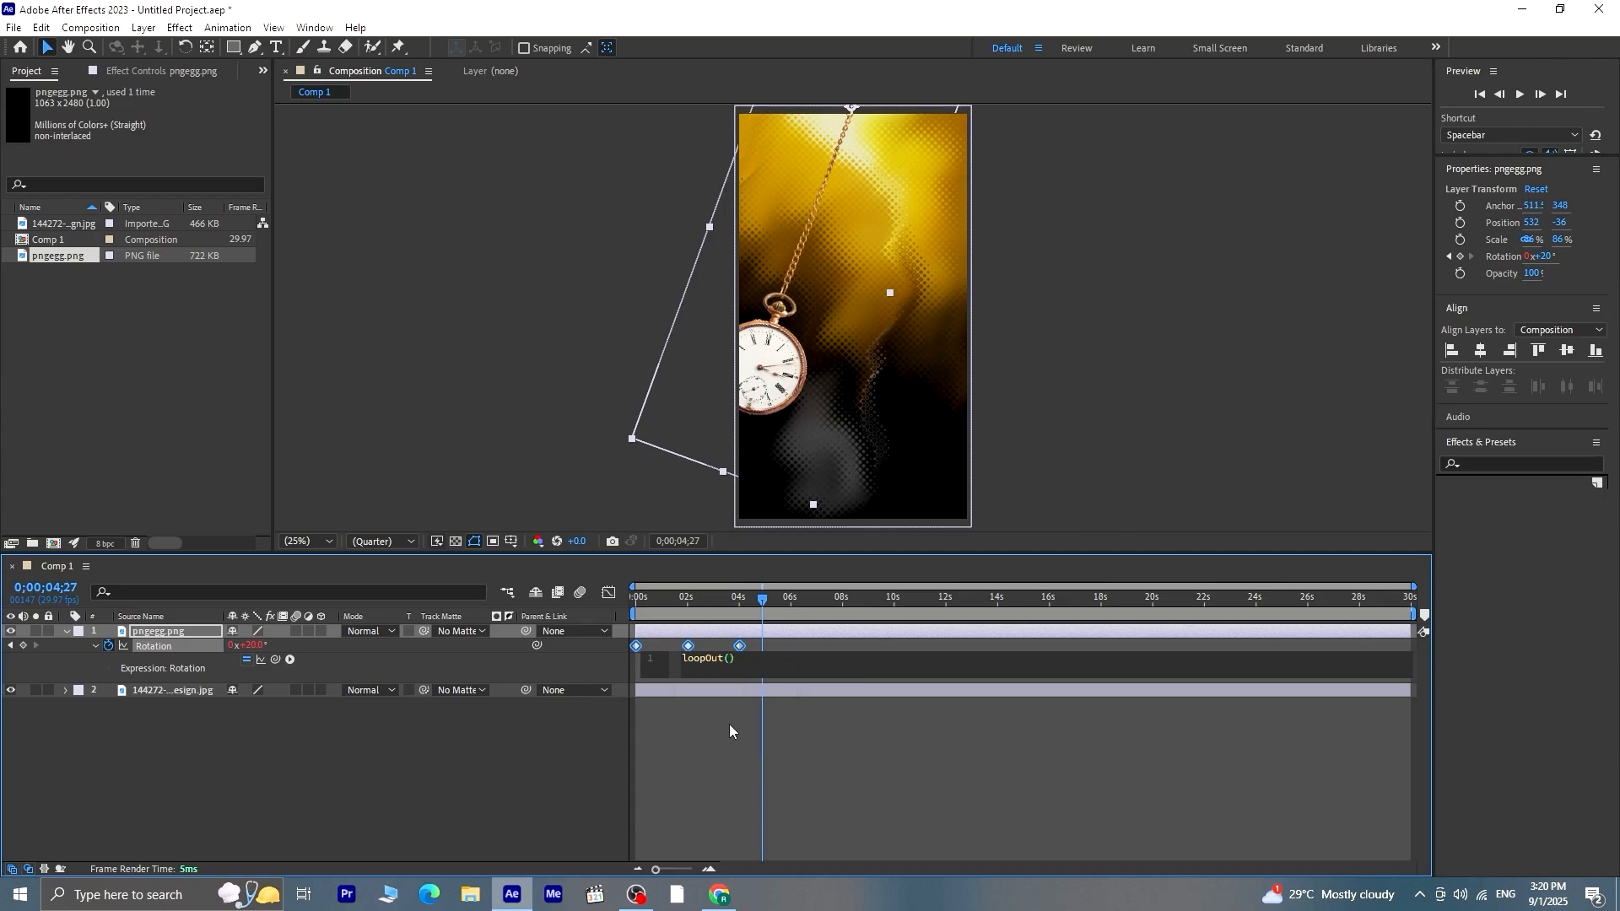
{"action": "type", "text": "\""}
{"action": "double_click", "coordinate": [774, 718]}
{"action": "left_click", "coordinate": [795, 729]}
{"action": "left_click_drag", "start_coordinate": [762, 600], "coordinate": [594, 632]}
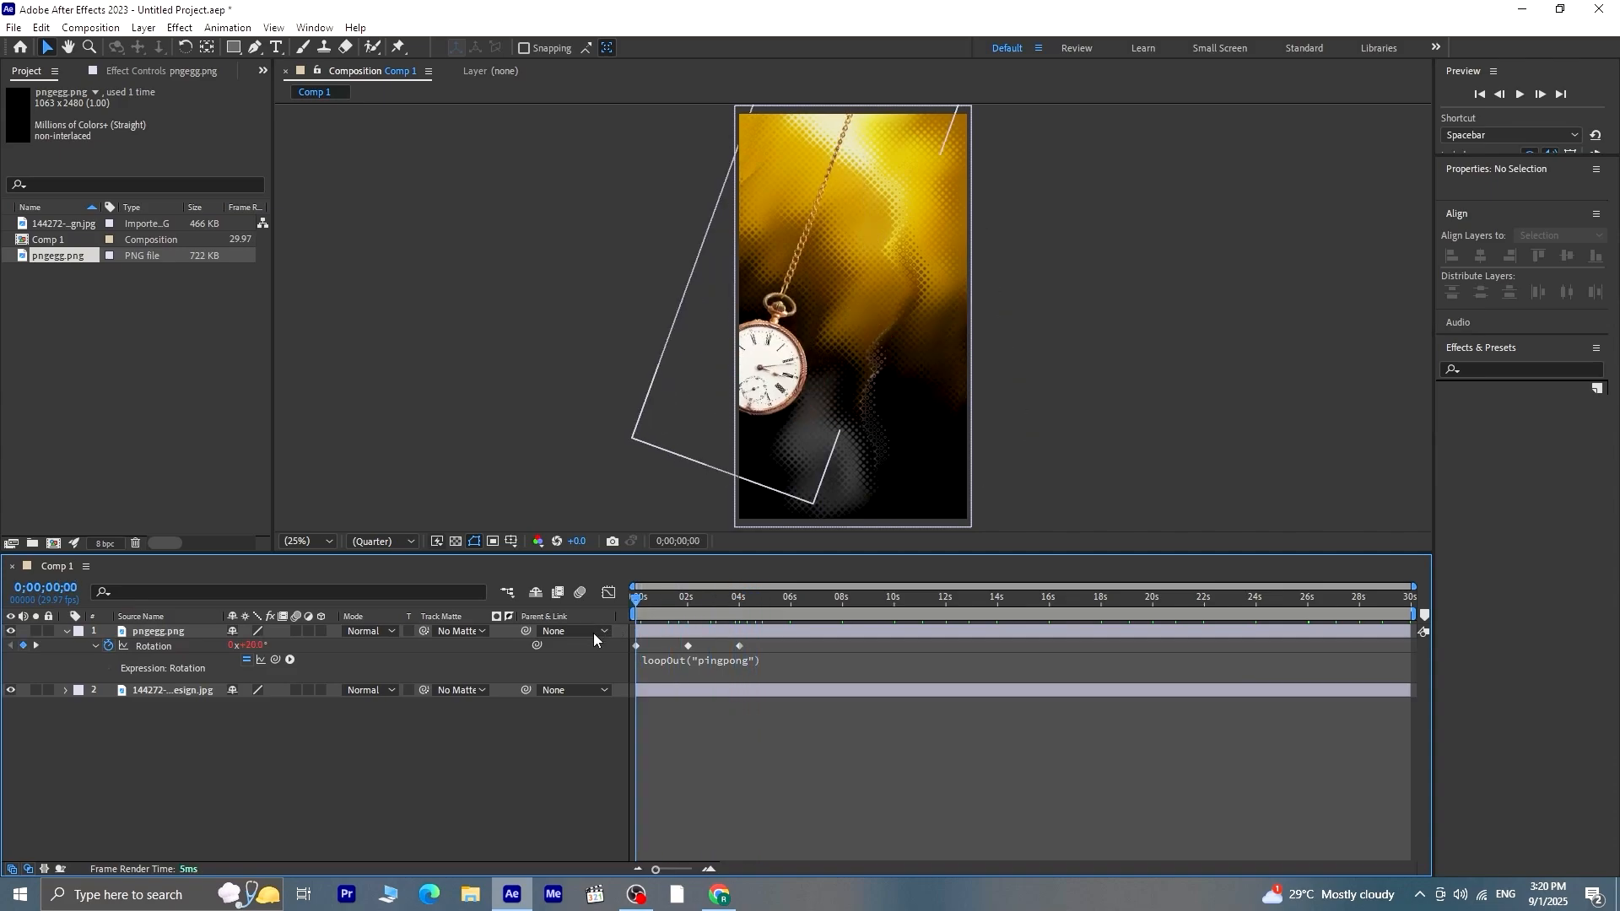
{"action": "key", "text": "space"}
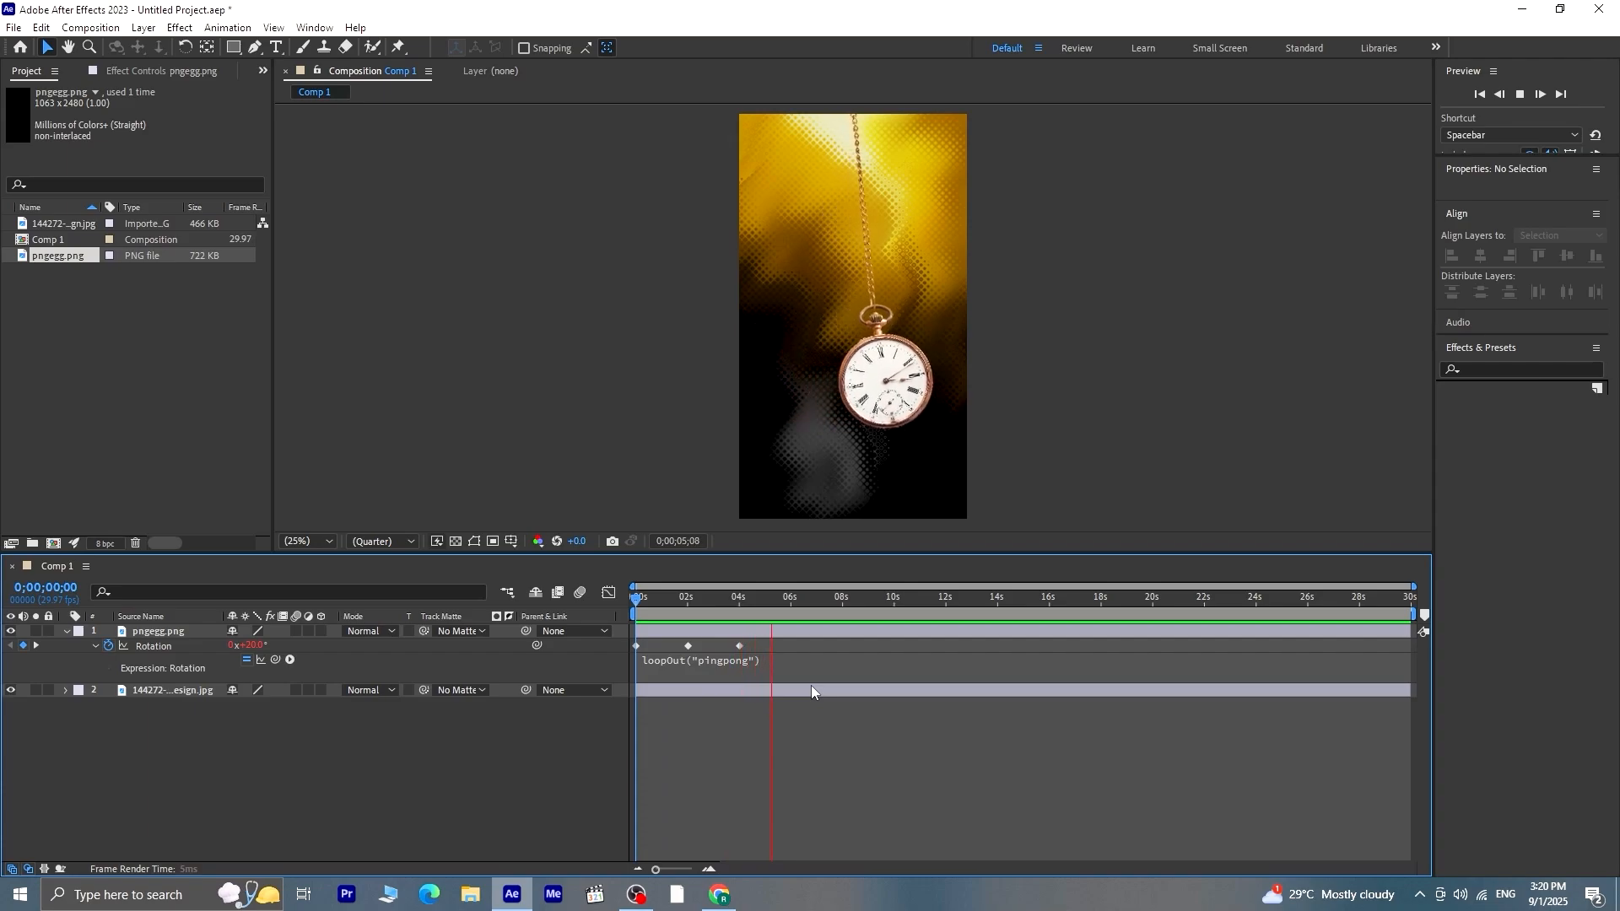
{"action": "key", "text": "space"}
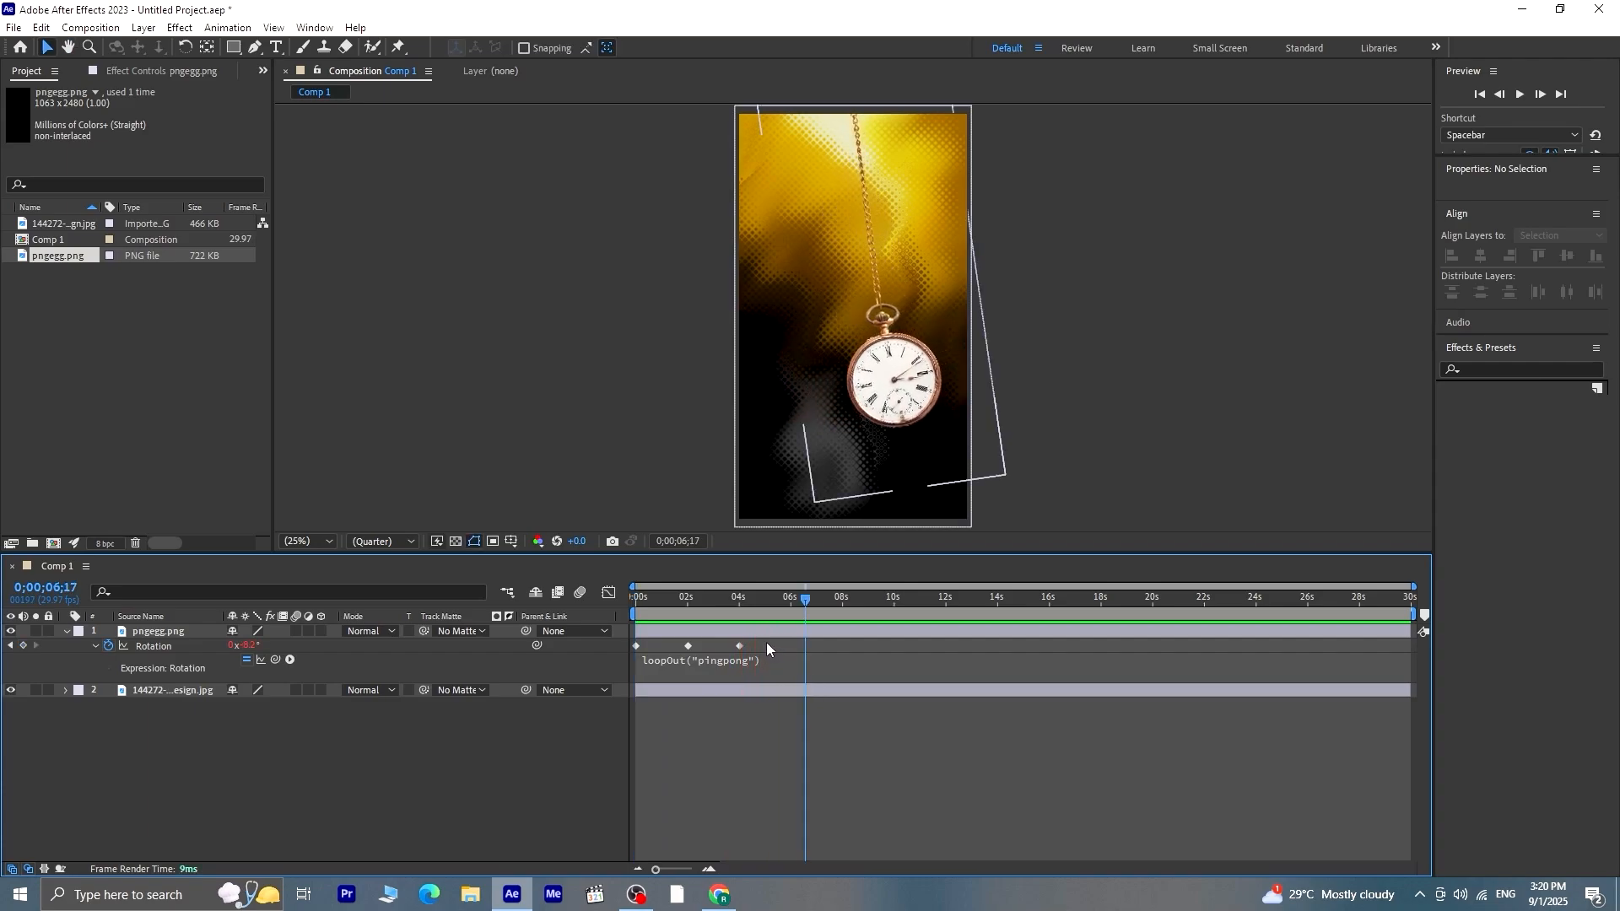
Apply Easy Ease to all three rotation keyframes of the watch, preview the motion and collapse the layer's properties
{"action": "left_click_drag", "start_coordinate": [766, 643], "coordinate": [629, 661]}
{"action": "key", "text": "F9"}
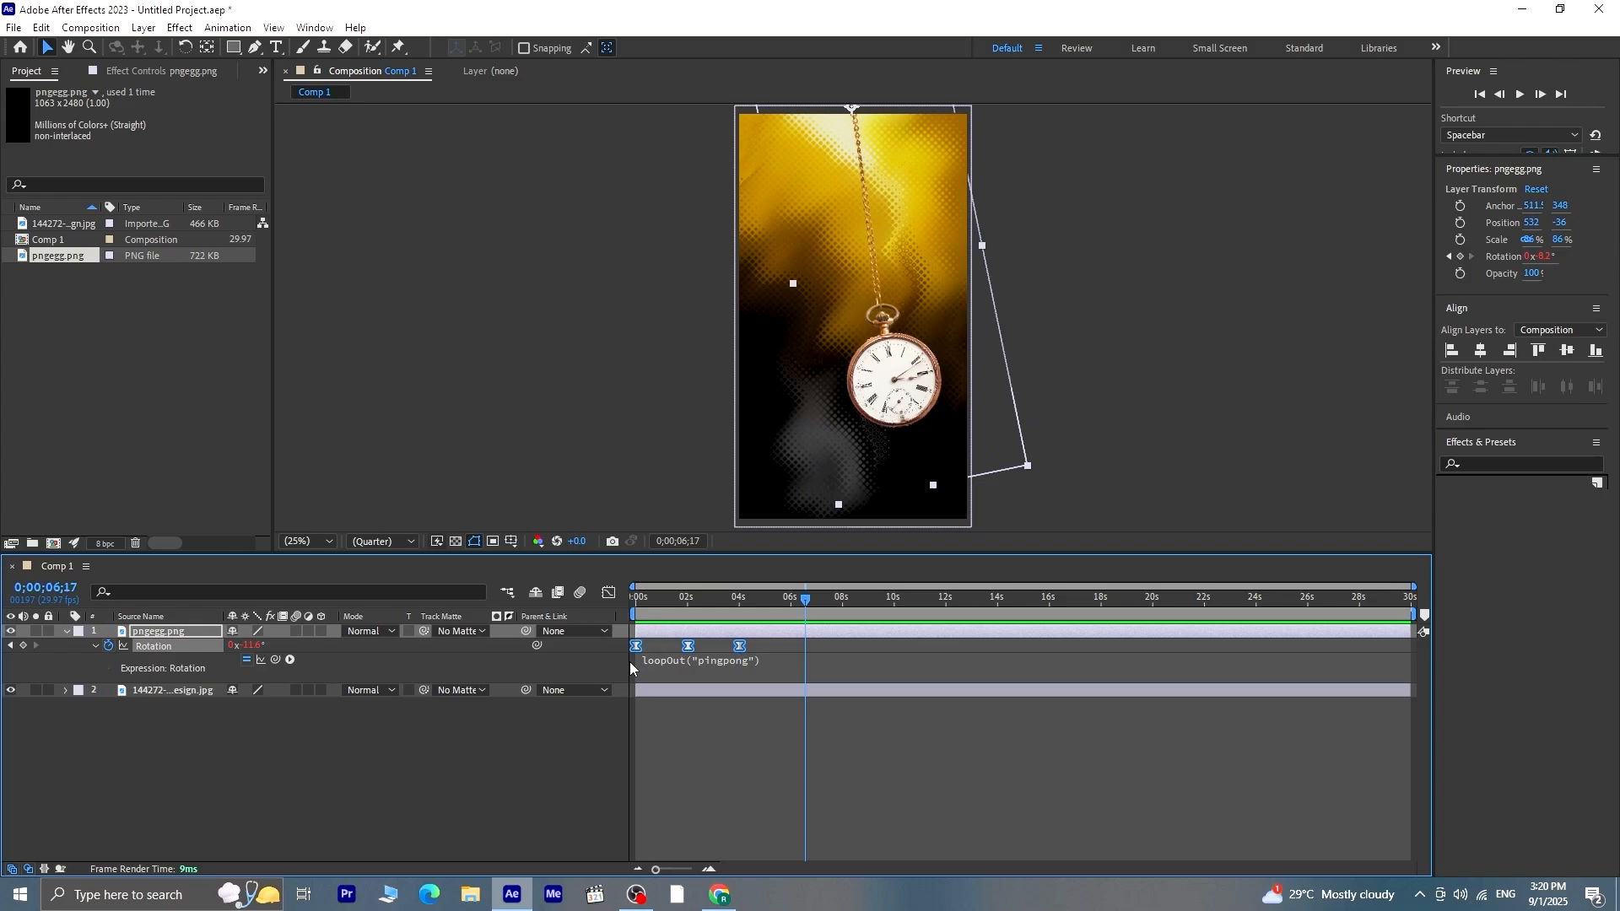
{"action": "left_click_drag", "start_coordinate": [809, 599], "coordinate": [586, 677]}
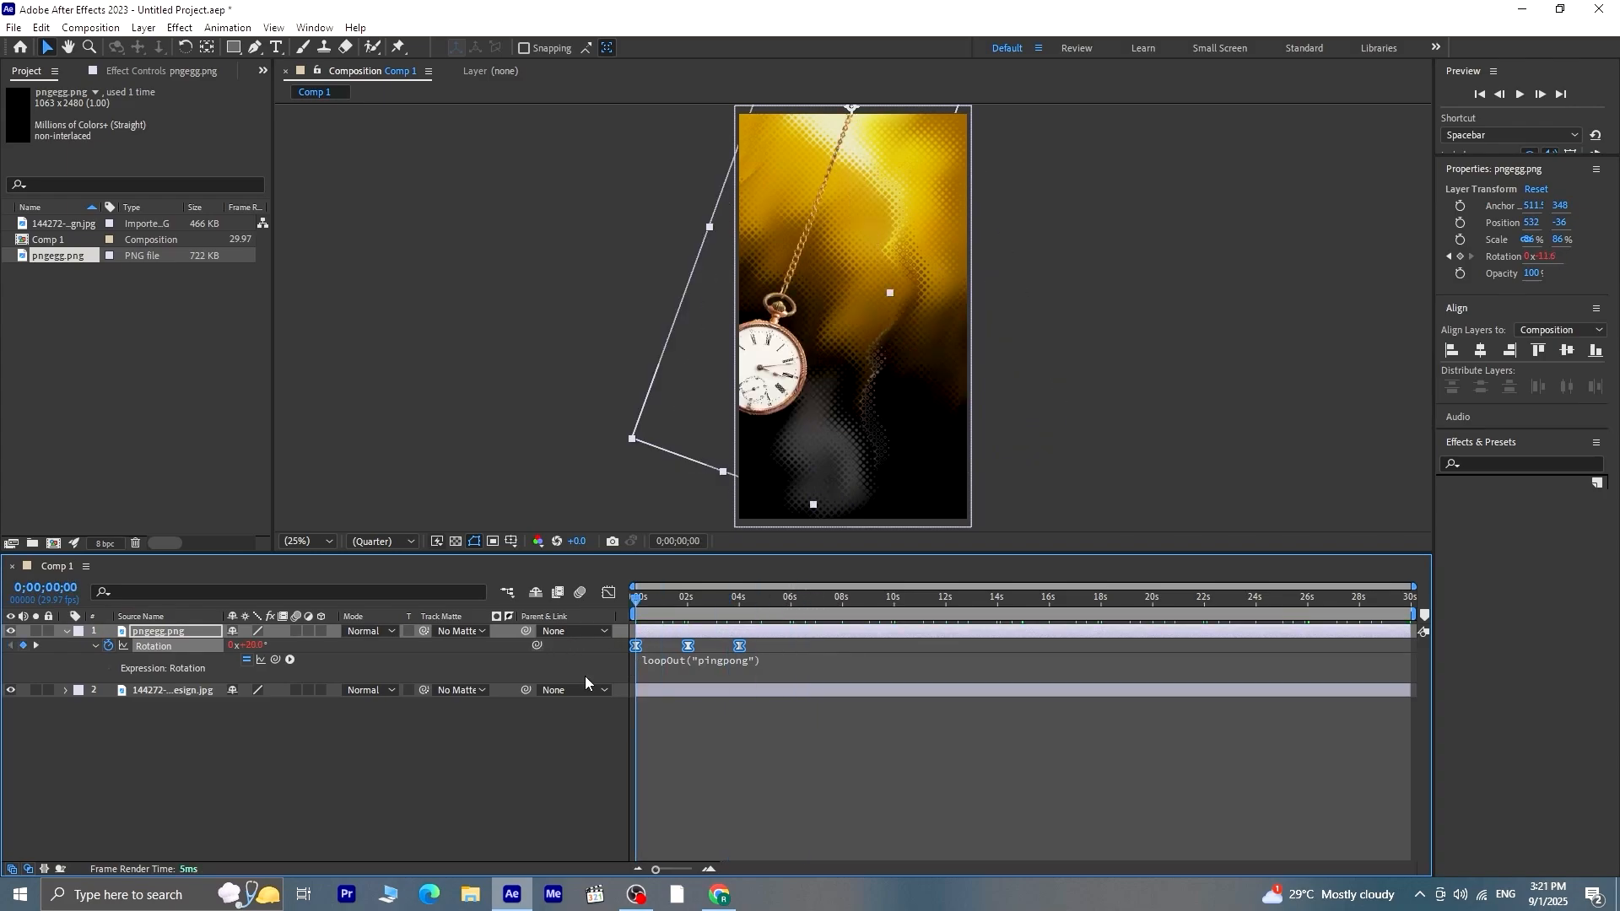
{"action": "key", "text": "space"}
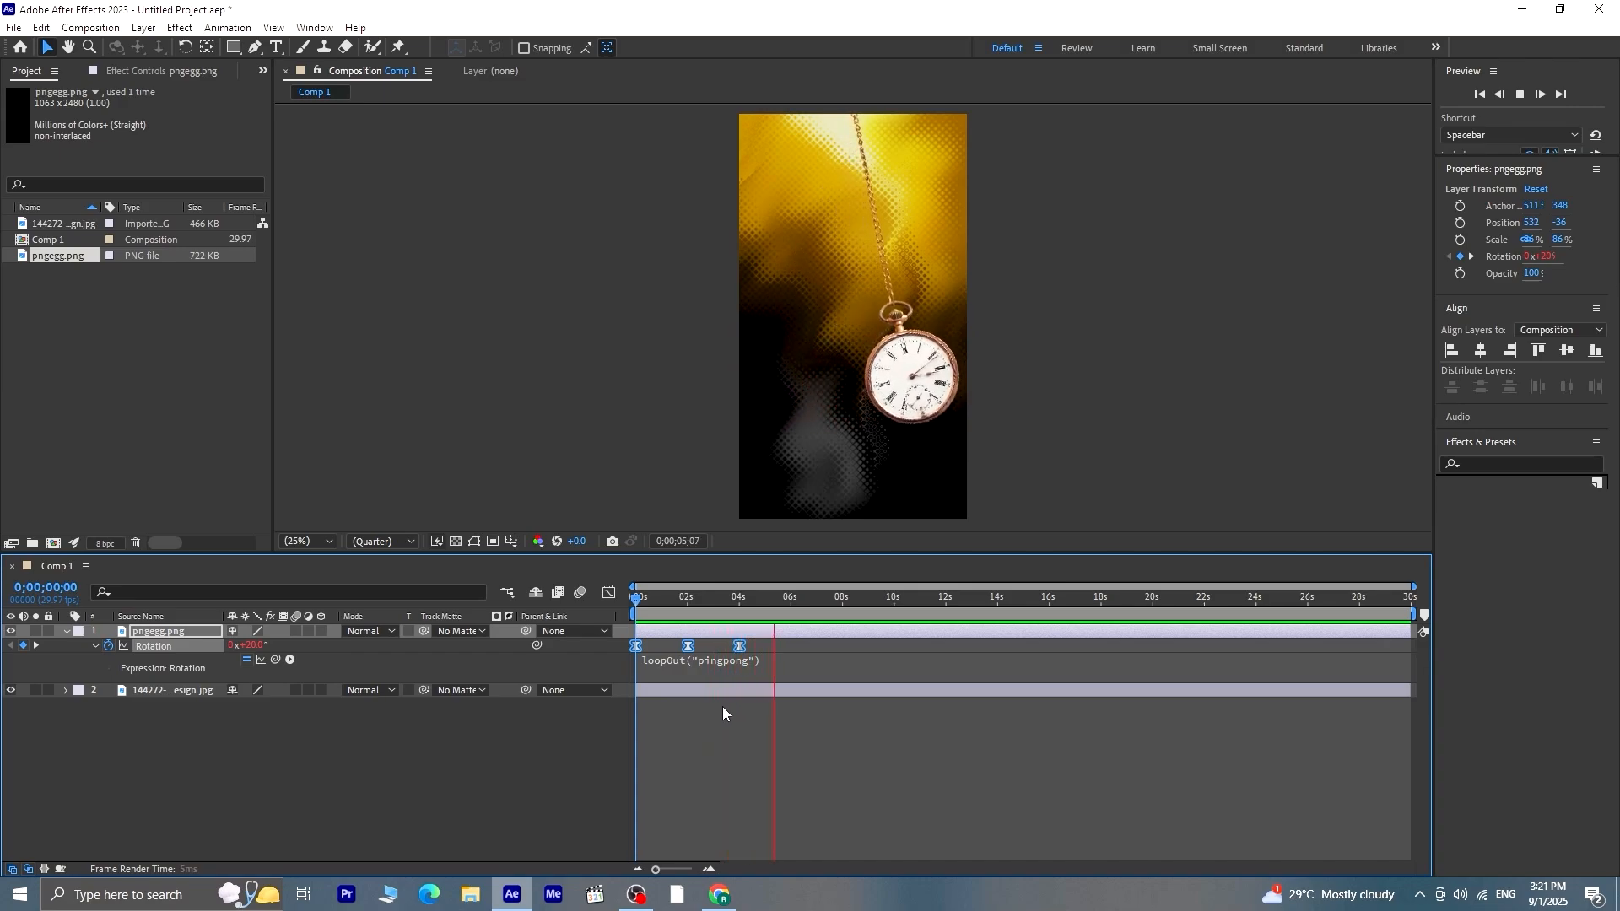
{"action": "left_click", "coordinate": [791, 619]}
{"action": "left_click_drag", "start_coordinate": [791, 622], "coordinate": [610, 635]}
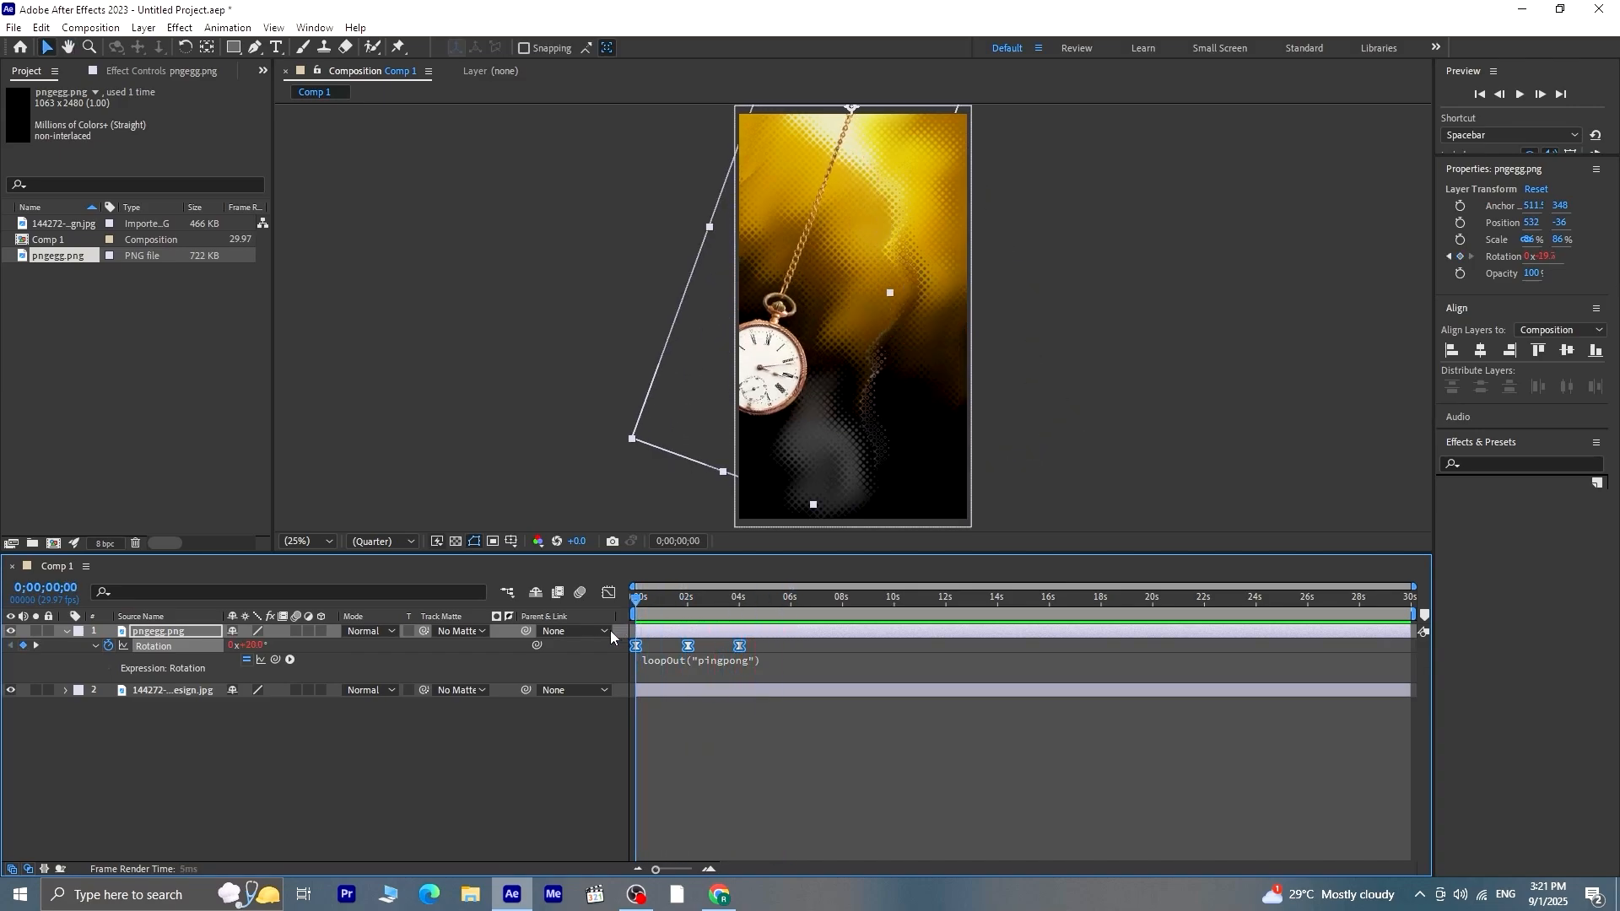
{"action": "left_click", "coordinate": [68, 633]}
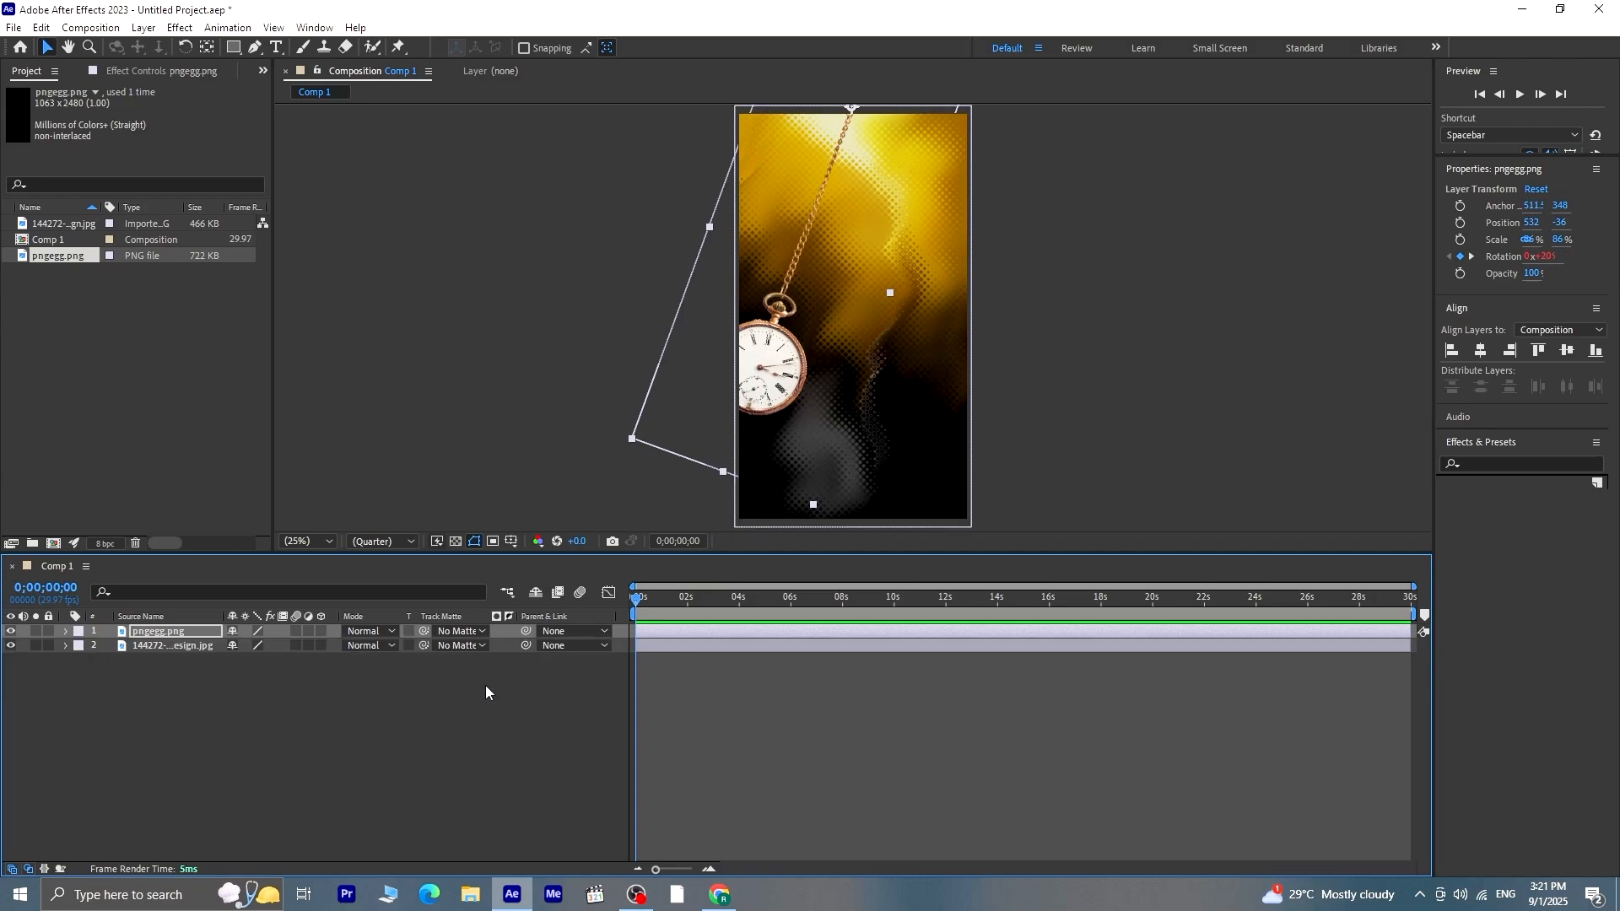
Add the text "Time is precious" split over two lines and centre it horizontally in the composition
{"action": "left_click", "coordinate": [275, 47]}
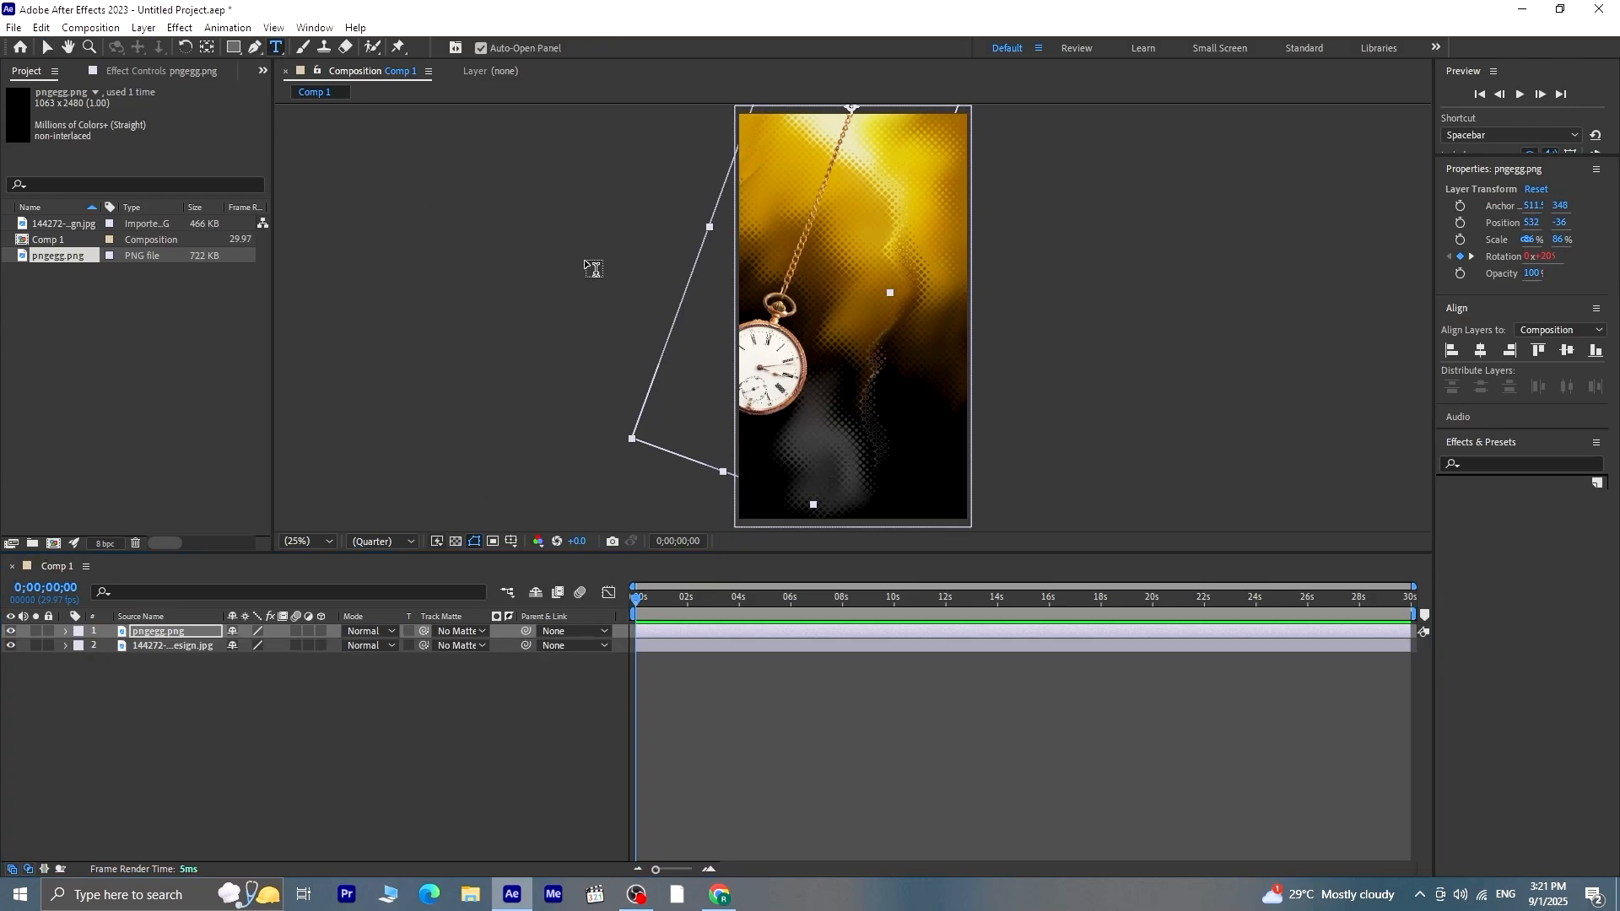
{"action": "left_click", "coordinate": [810, 267]}
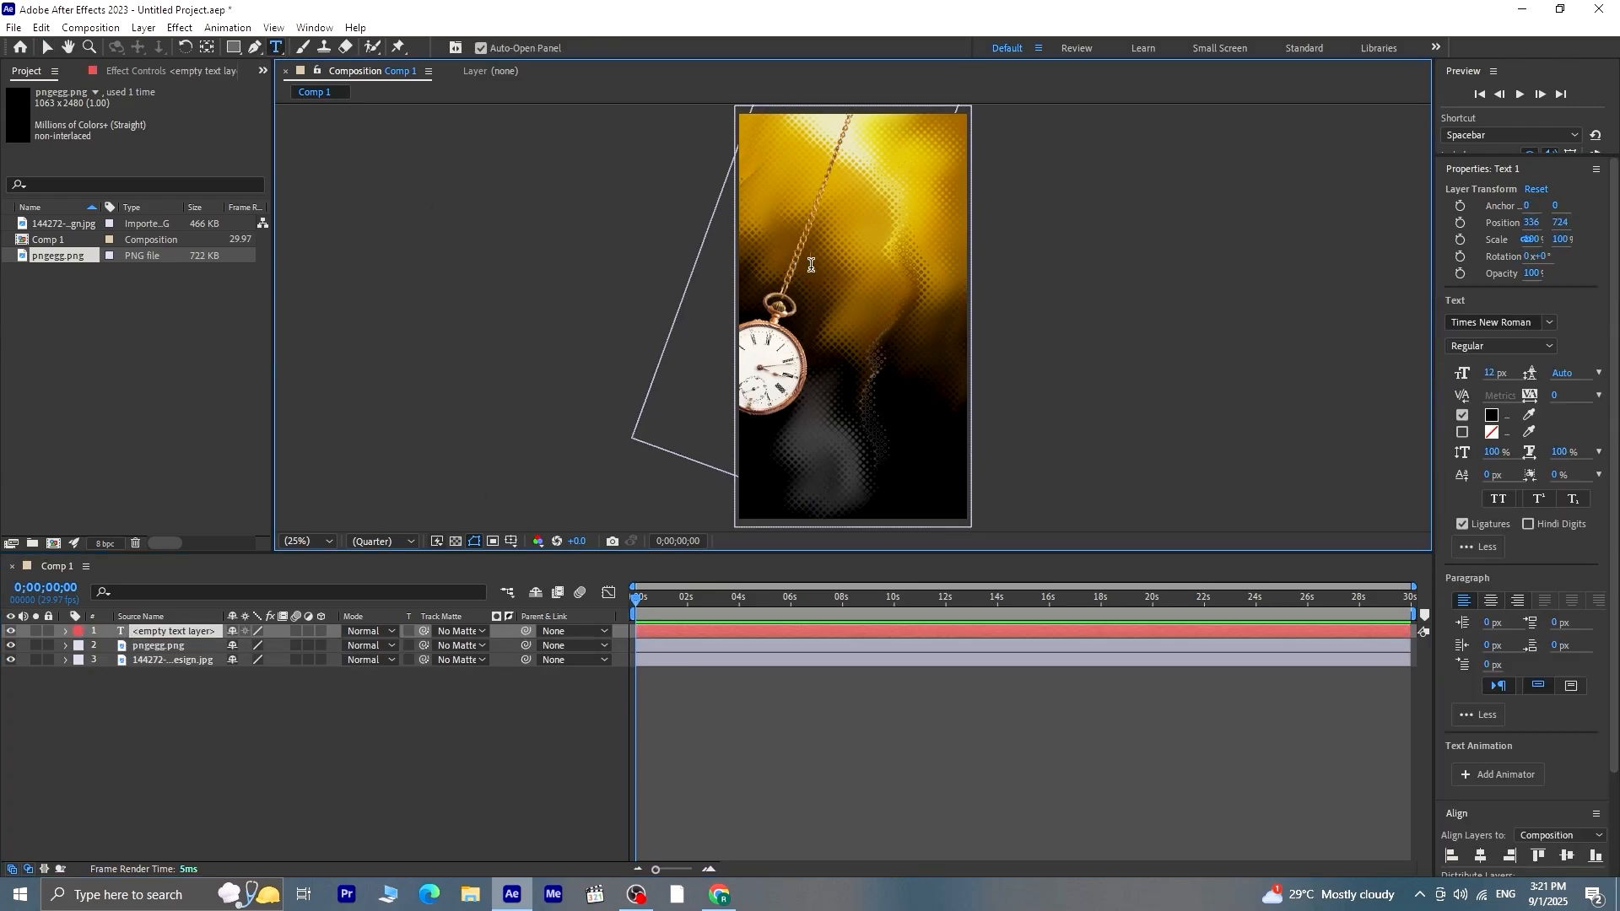
{"action": "type", "text": "Time is precious"}
{"action": "key", "text": "ctrl+Left"}
{"action": "key", "text": "Return"}
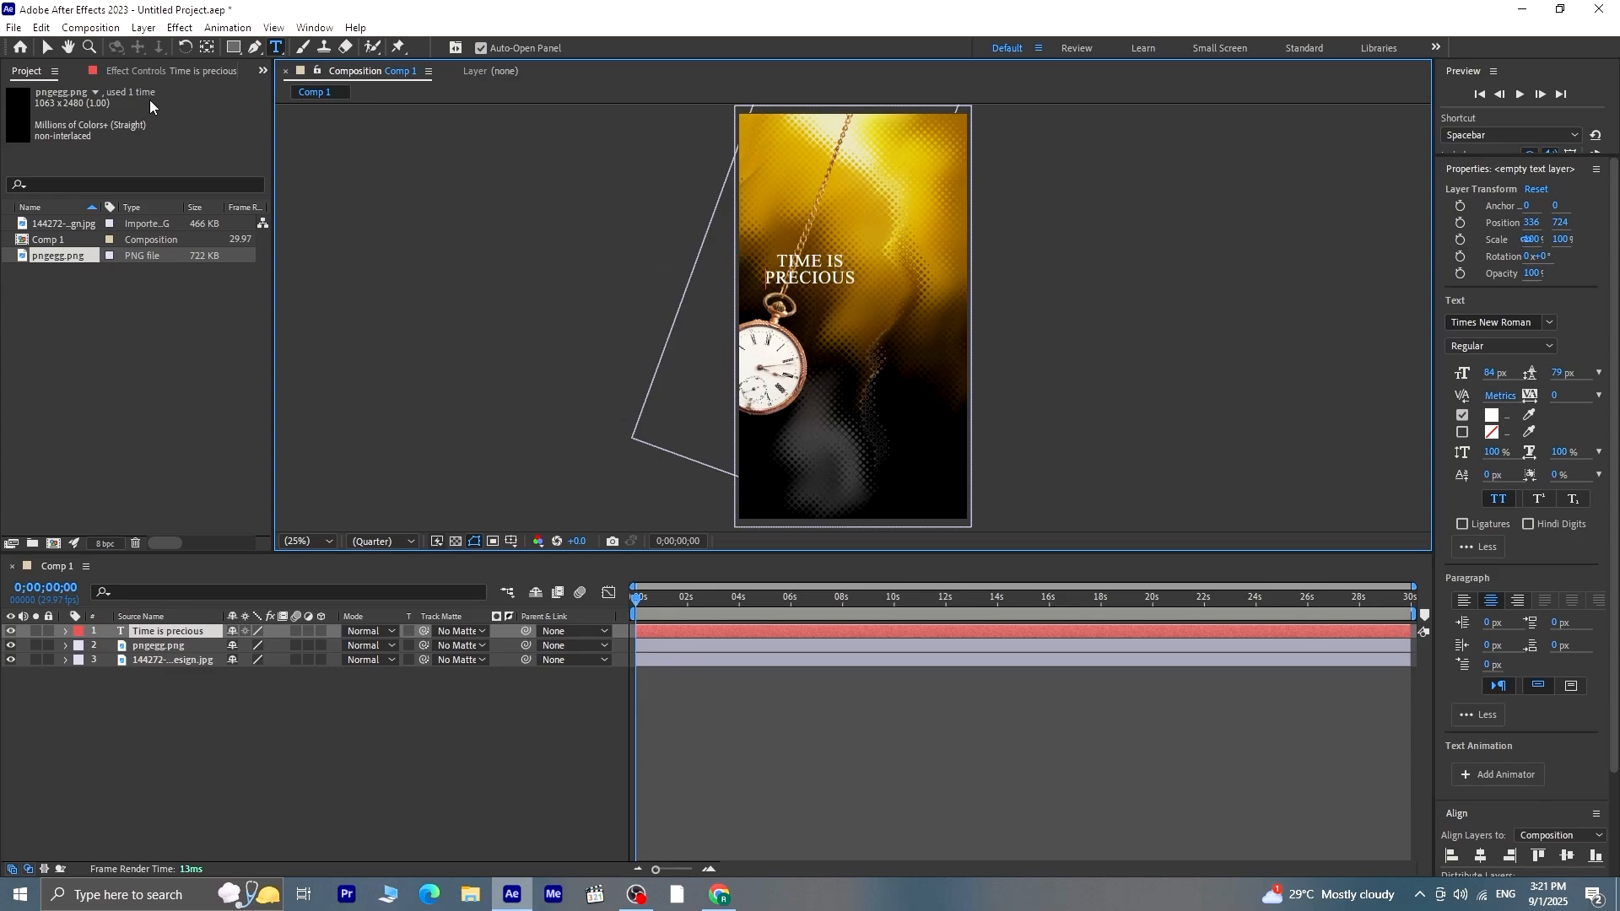
{"action": "left_click", "coordinate": [47, 47]}
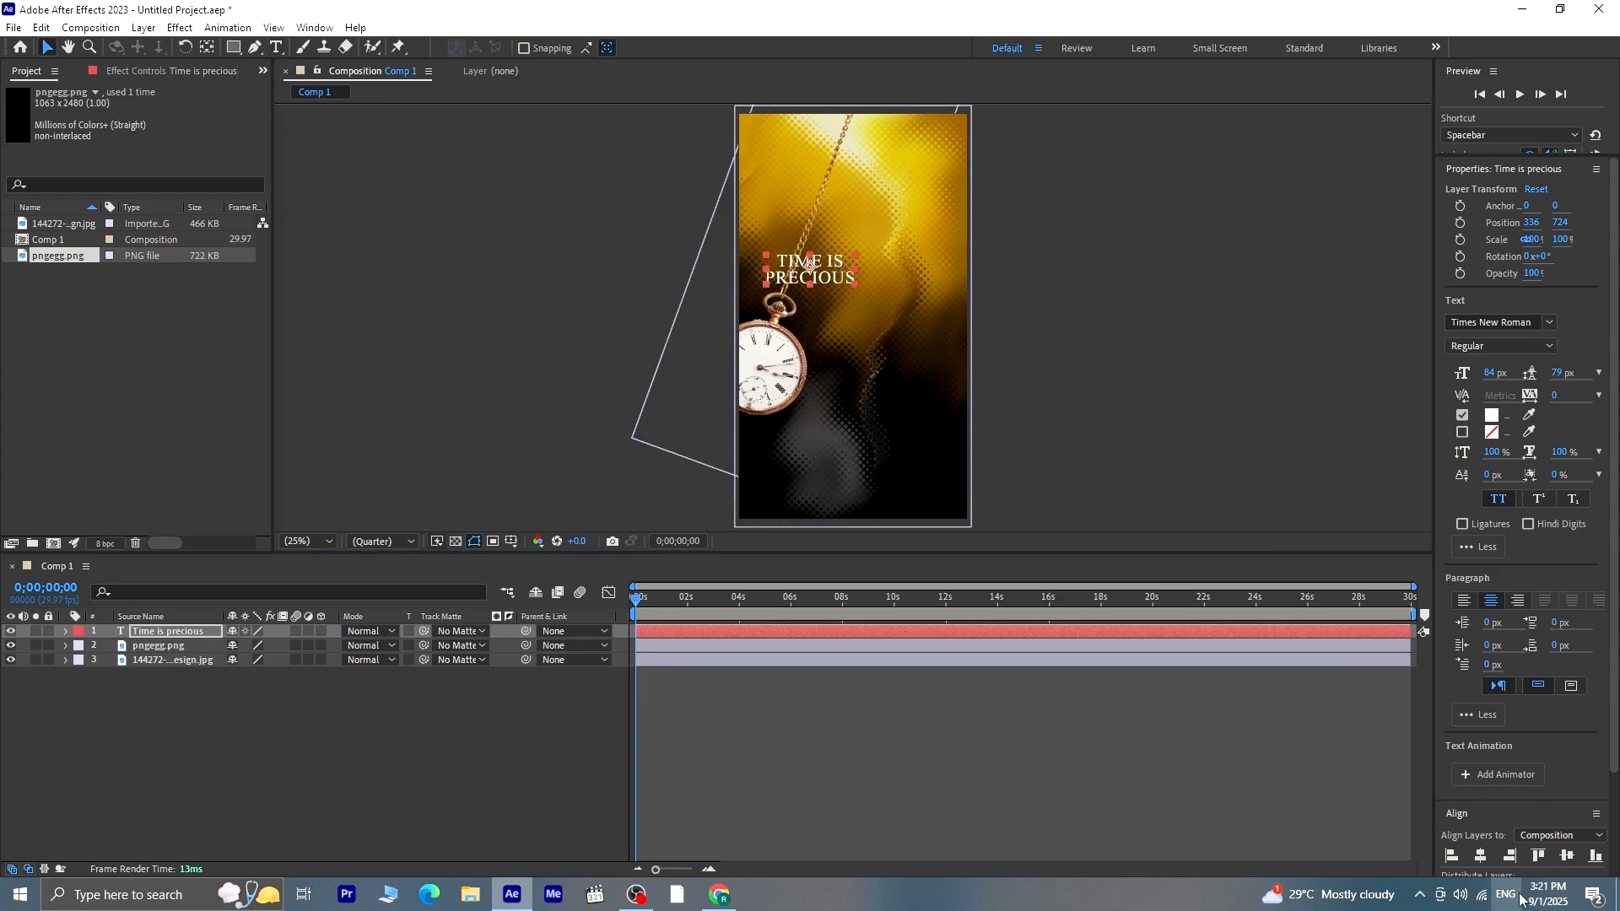
{"action": "left_click", "coordinate": [1482, 856]}
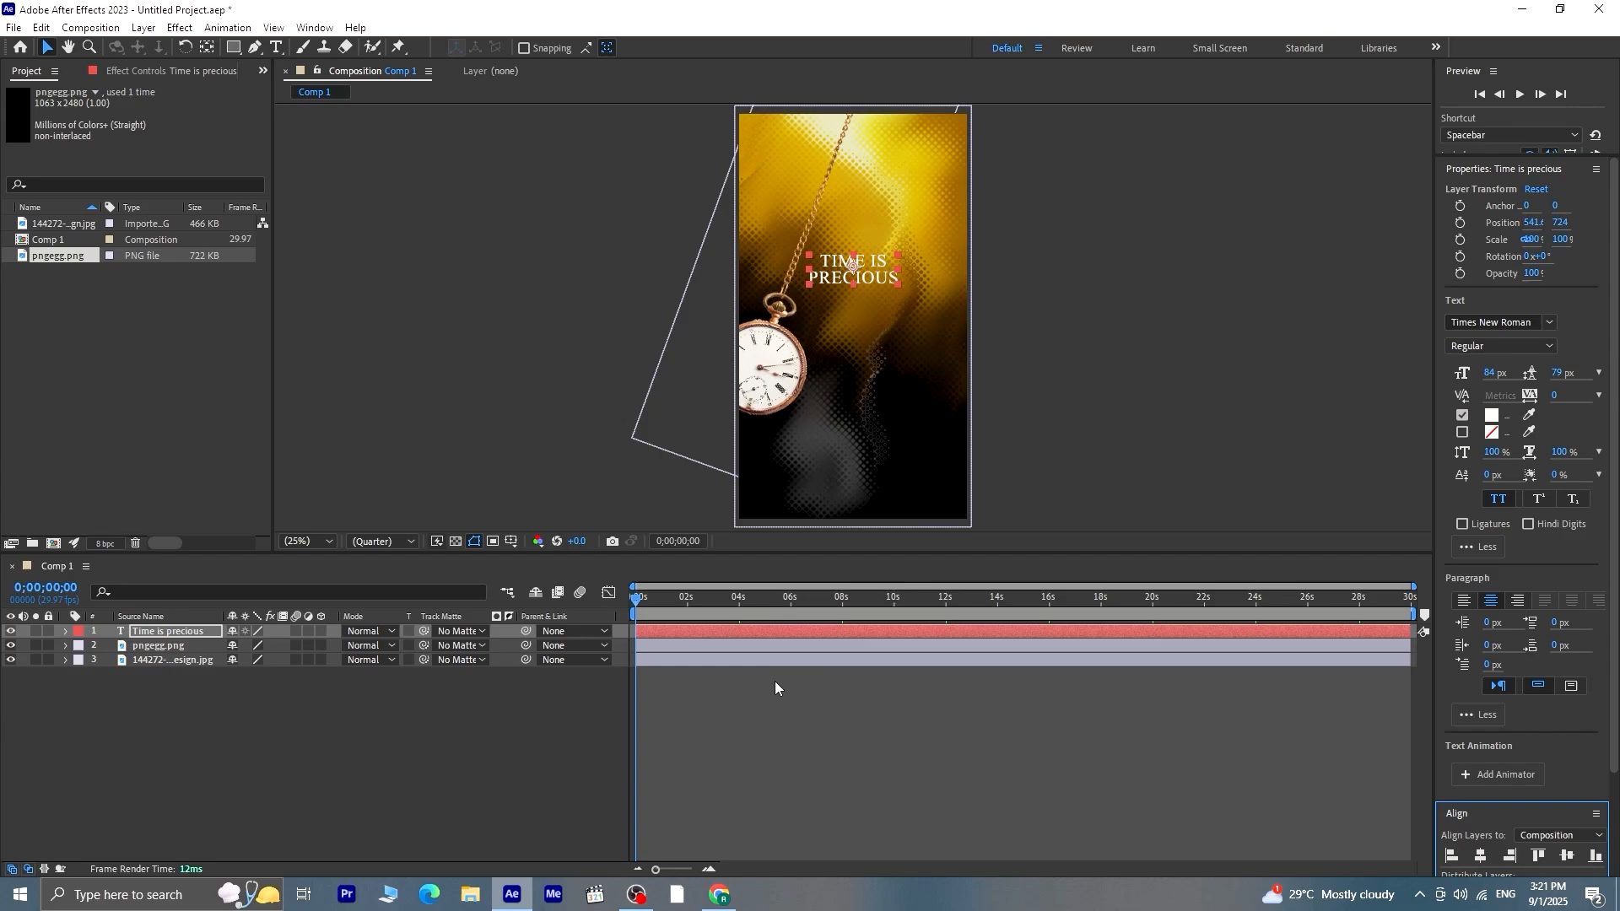
Deselect the text and preview the watch swinging over it from the start
{"action": "left_click", "coordinate": [783, 703]}
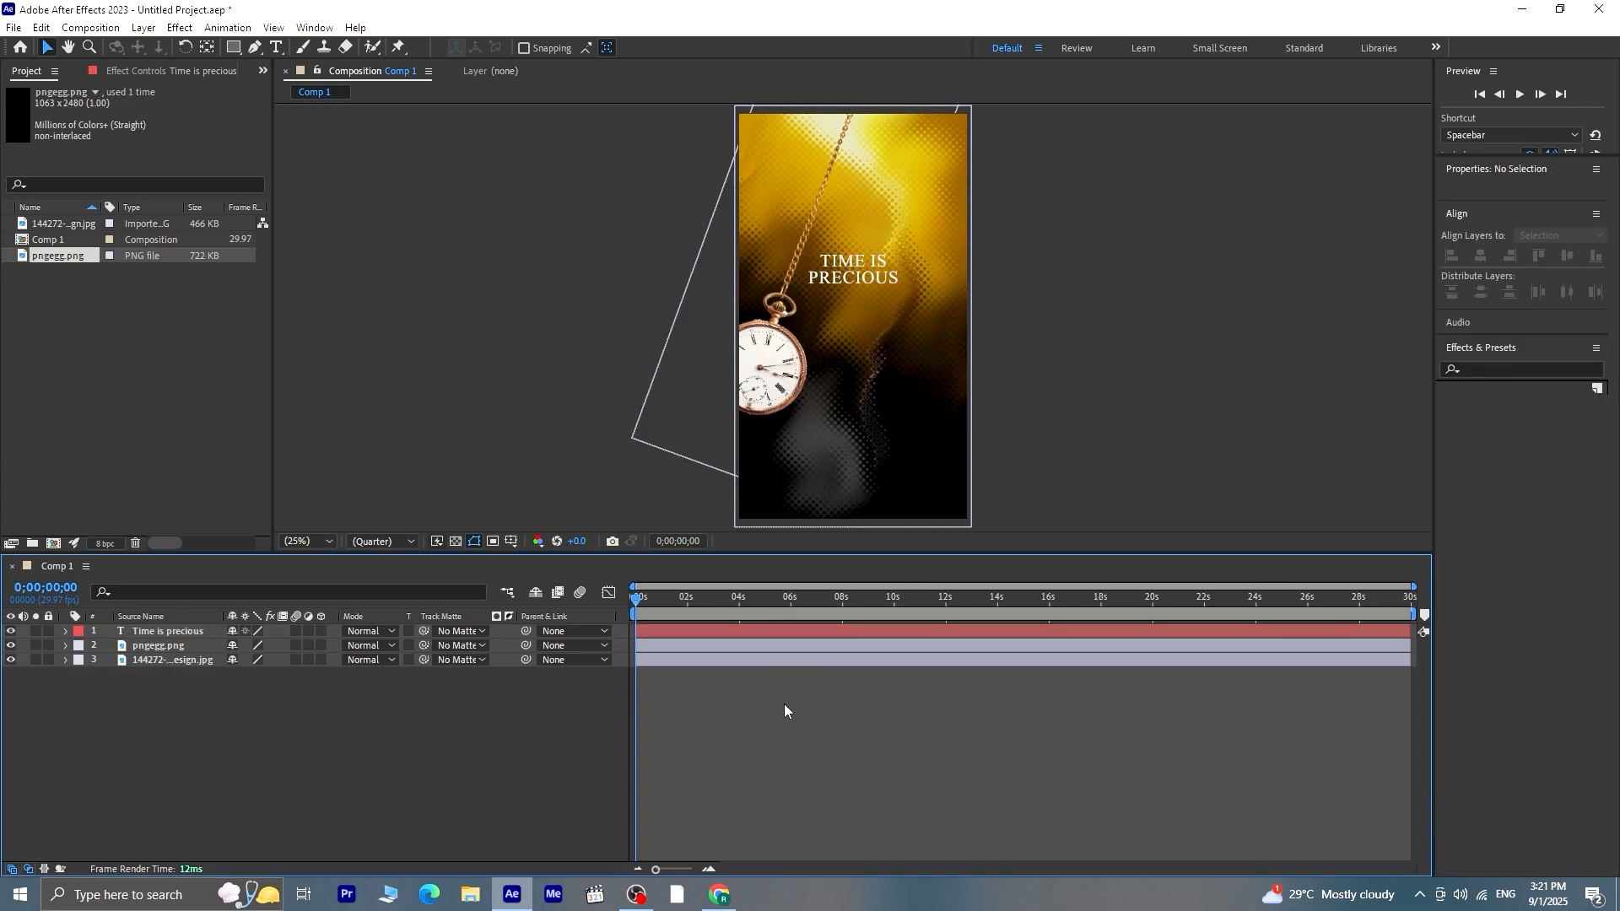
{"action": "key", "text": "space"}
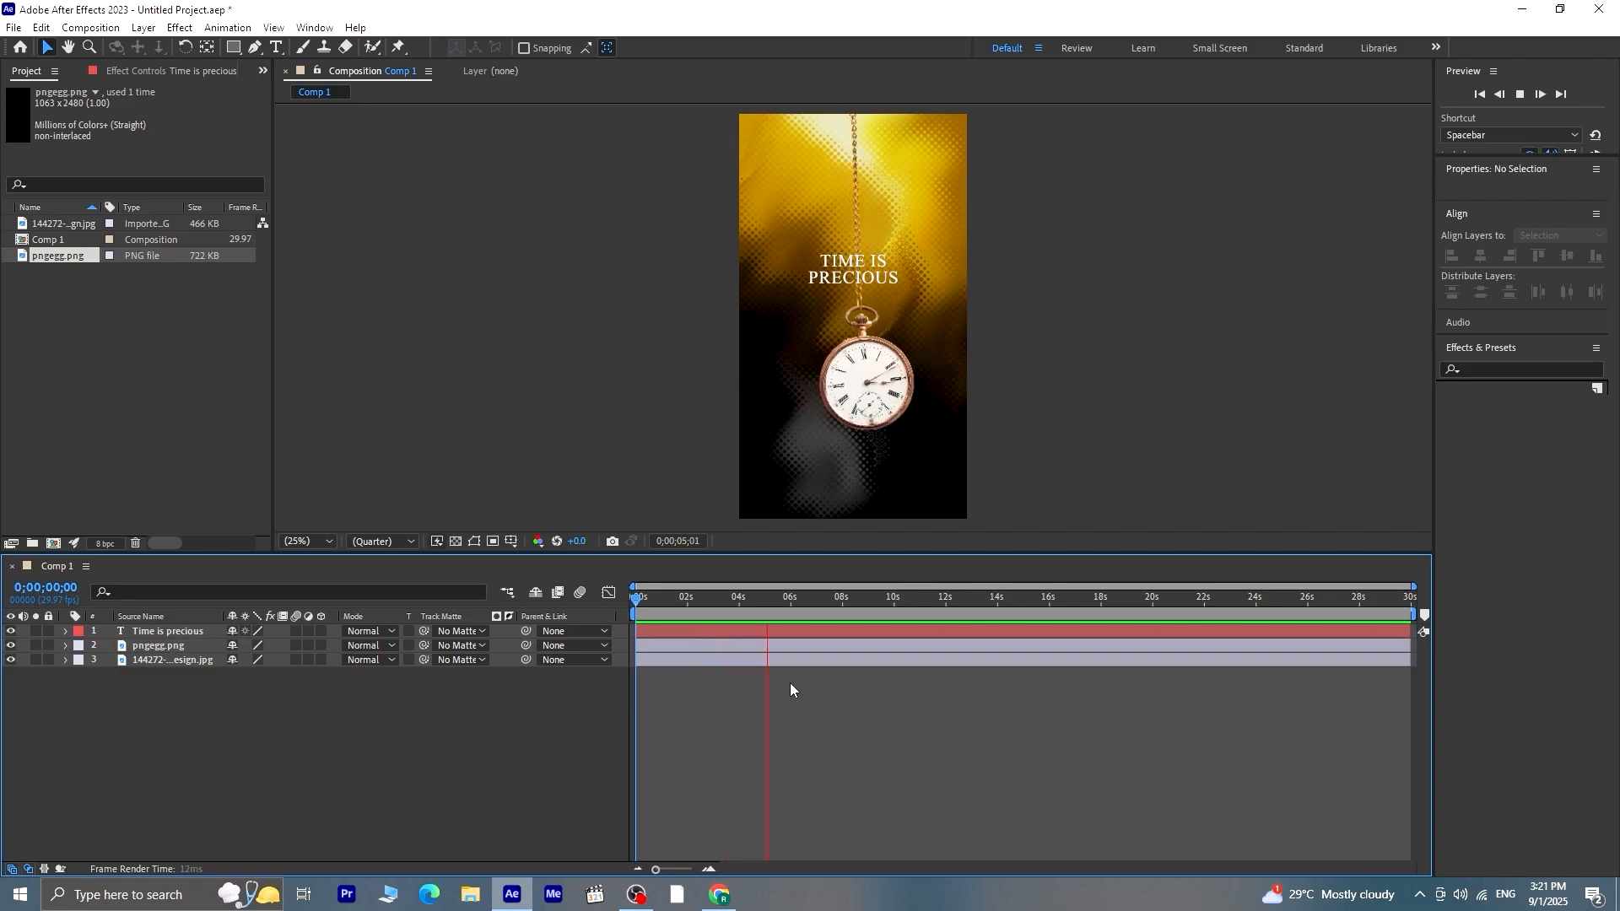
{"action": "left_click", "coordinate": [673, 644]}
Duplicate the "Time is precious" text layer and hide the original
{"action": "left_click", "coordinate": [204, 634]}
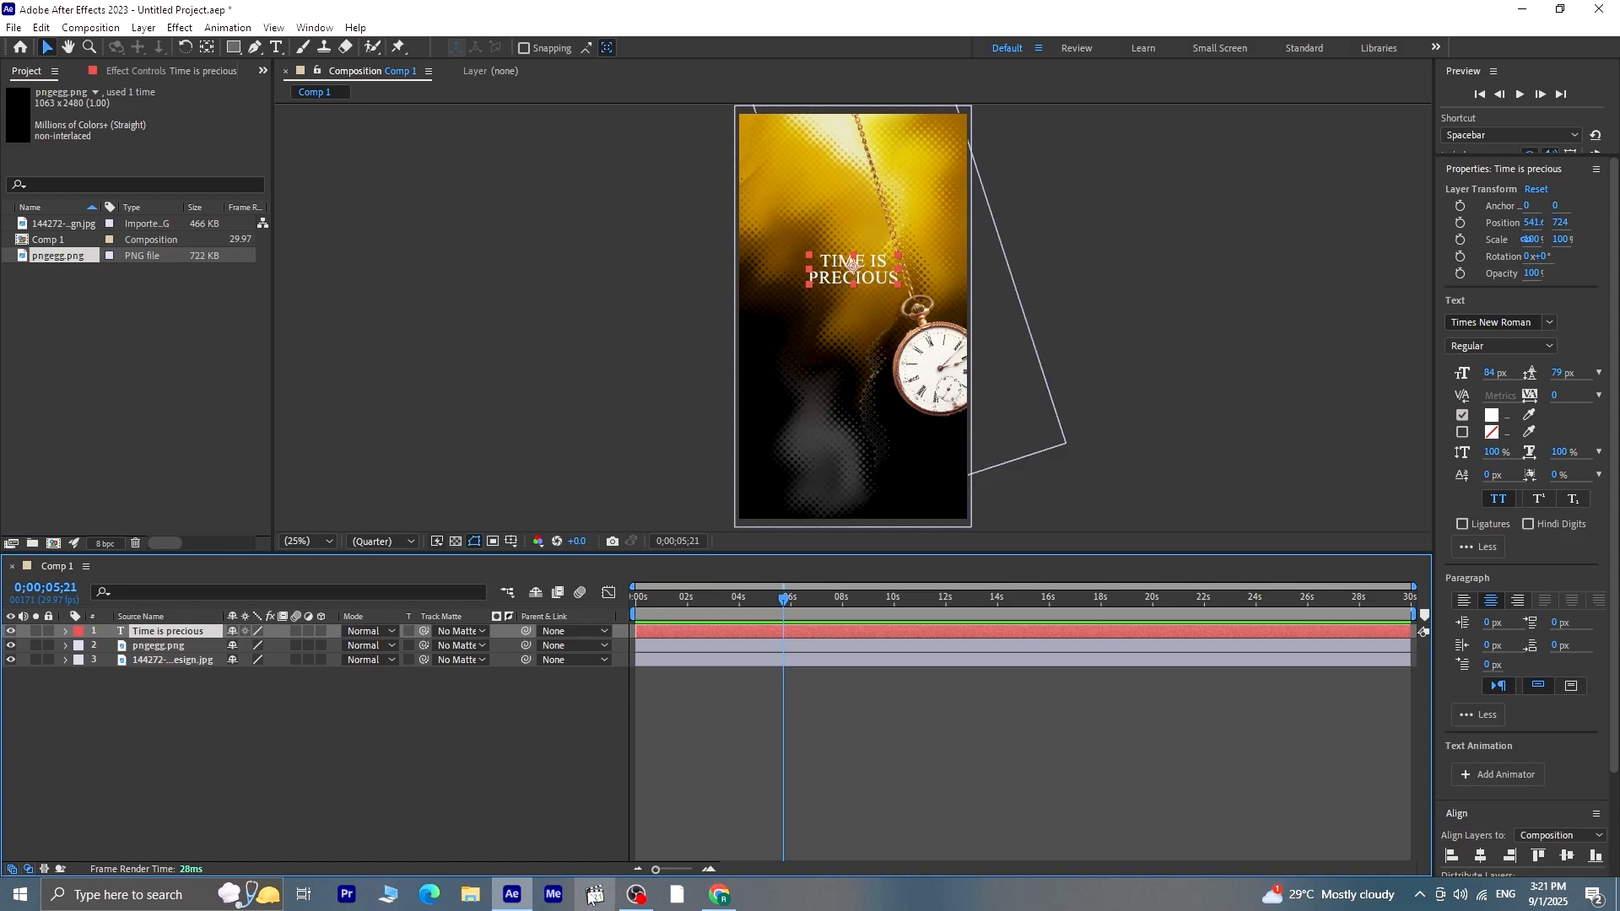
{"action": "key", "text": "ctrl+d"}
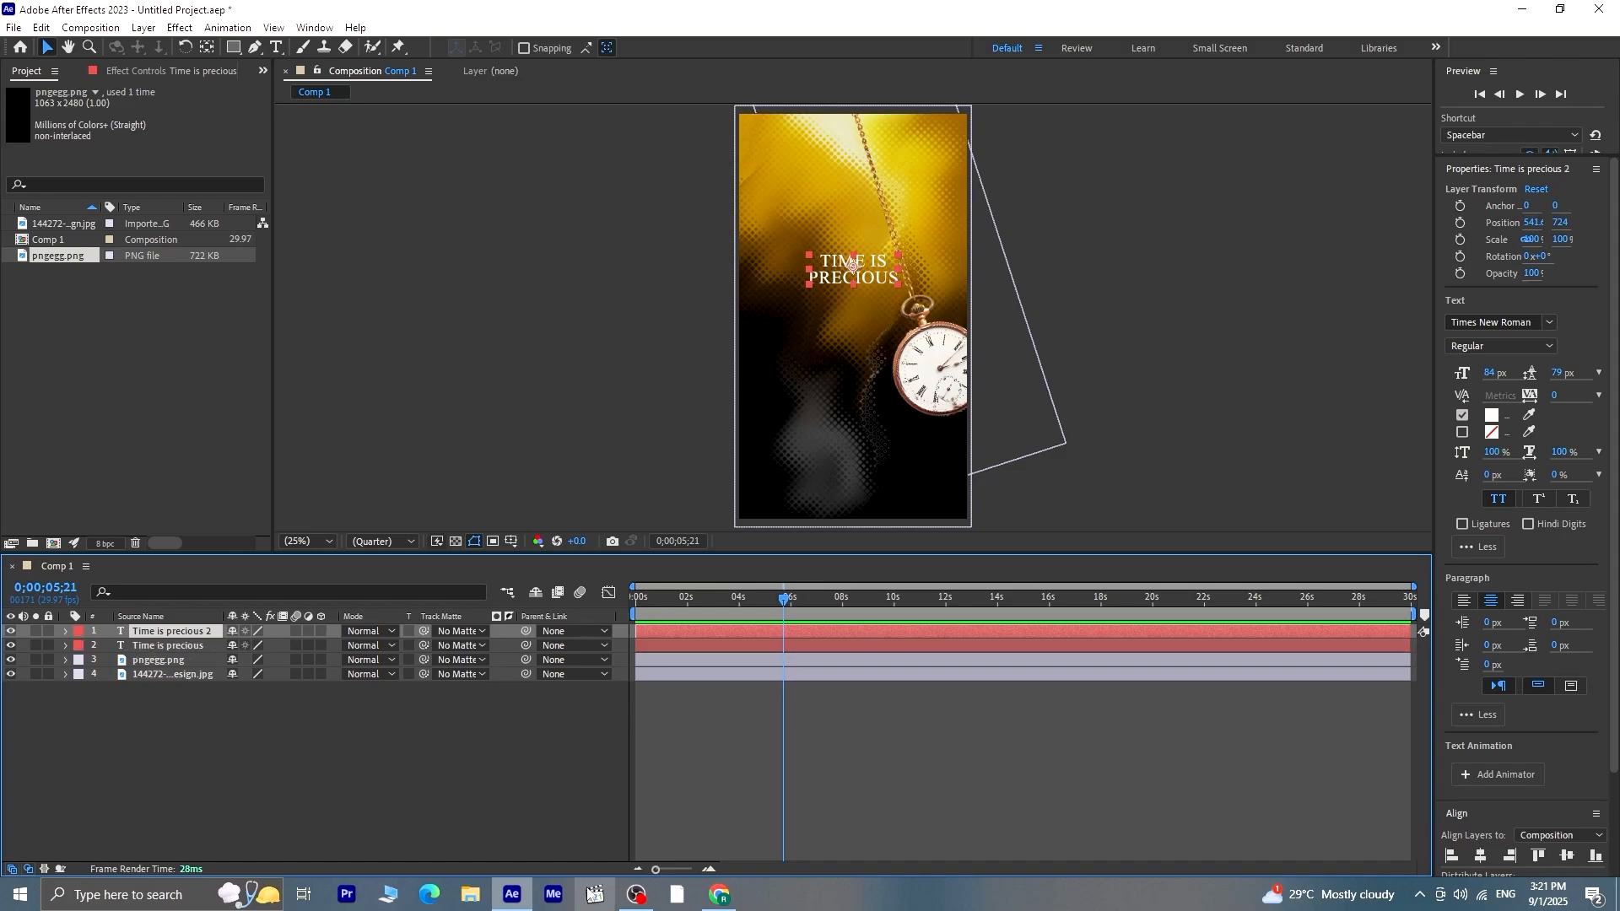
{"action": "left_click", "coordinate": [10, 645]}
Replace the duplicated layer's text with "stop scrolling", keeping one word per line
{"action": "left_click", "coordinate": [276, 48]}
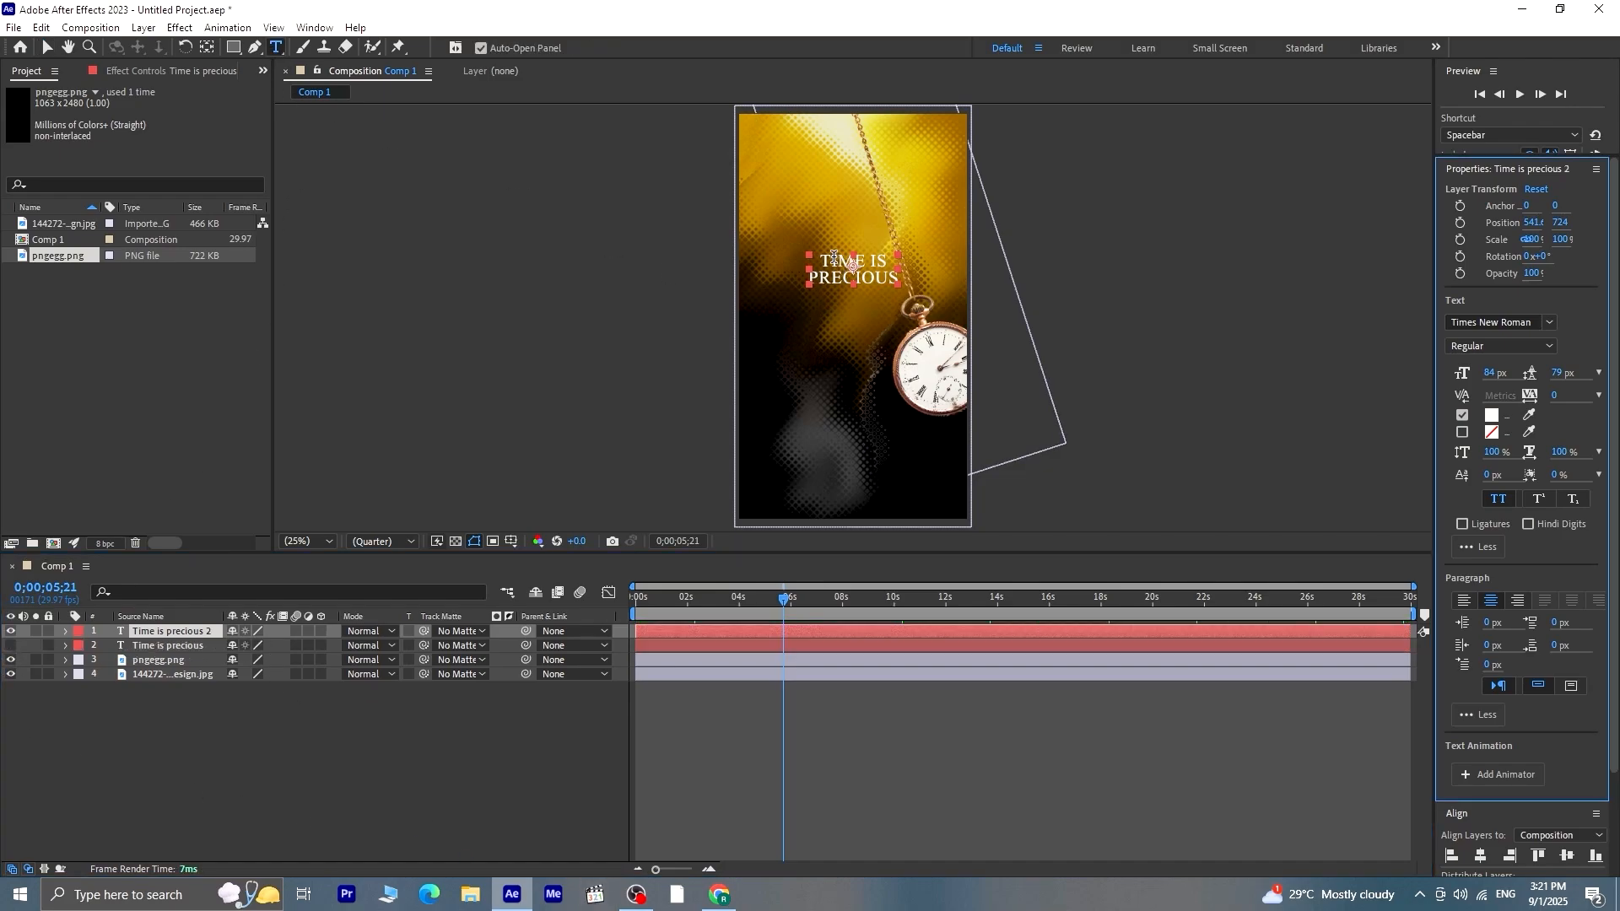
{"action": "left_click_drag", "start_coordinate": [821, 258], "coordinate": [903, 283]}
{"action": "type", "text": "stop scrolling"}
{"action": "left_click", "coordinate": [821, 586]}
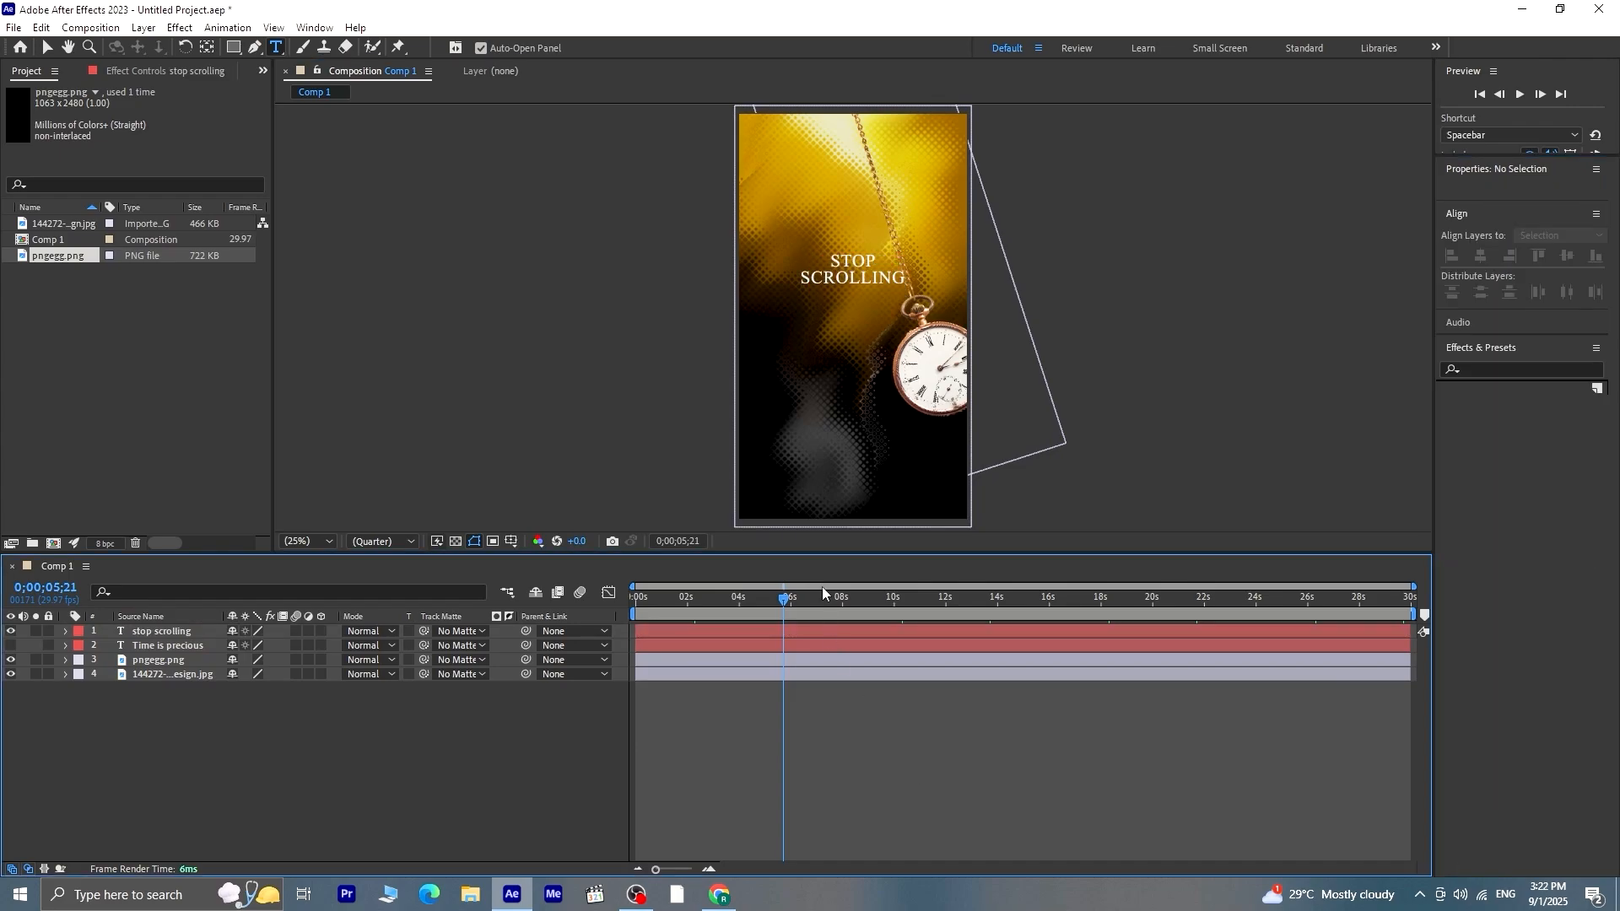
Move both text layers down together to a vertical position of 788
{"action": "left_click", "coordinate": [180, 646]}
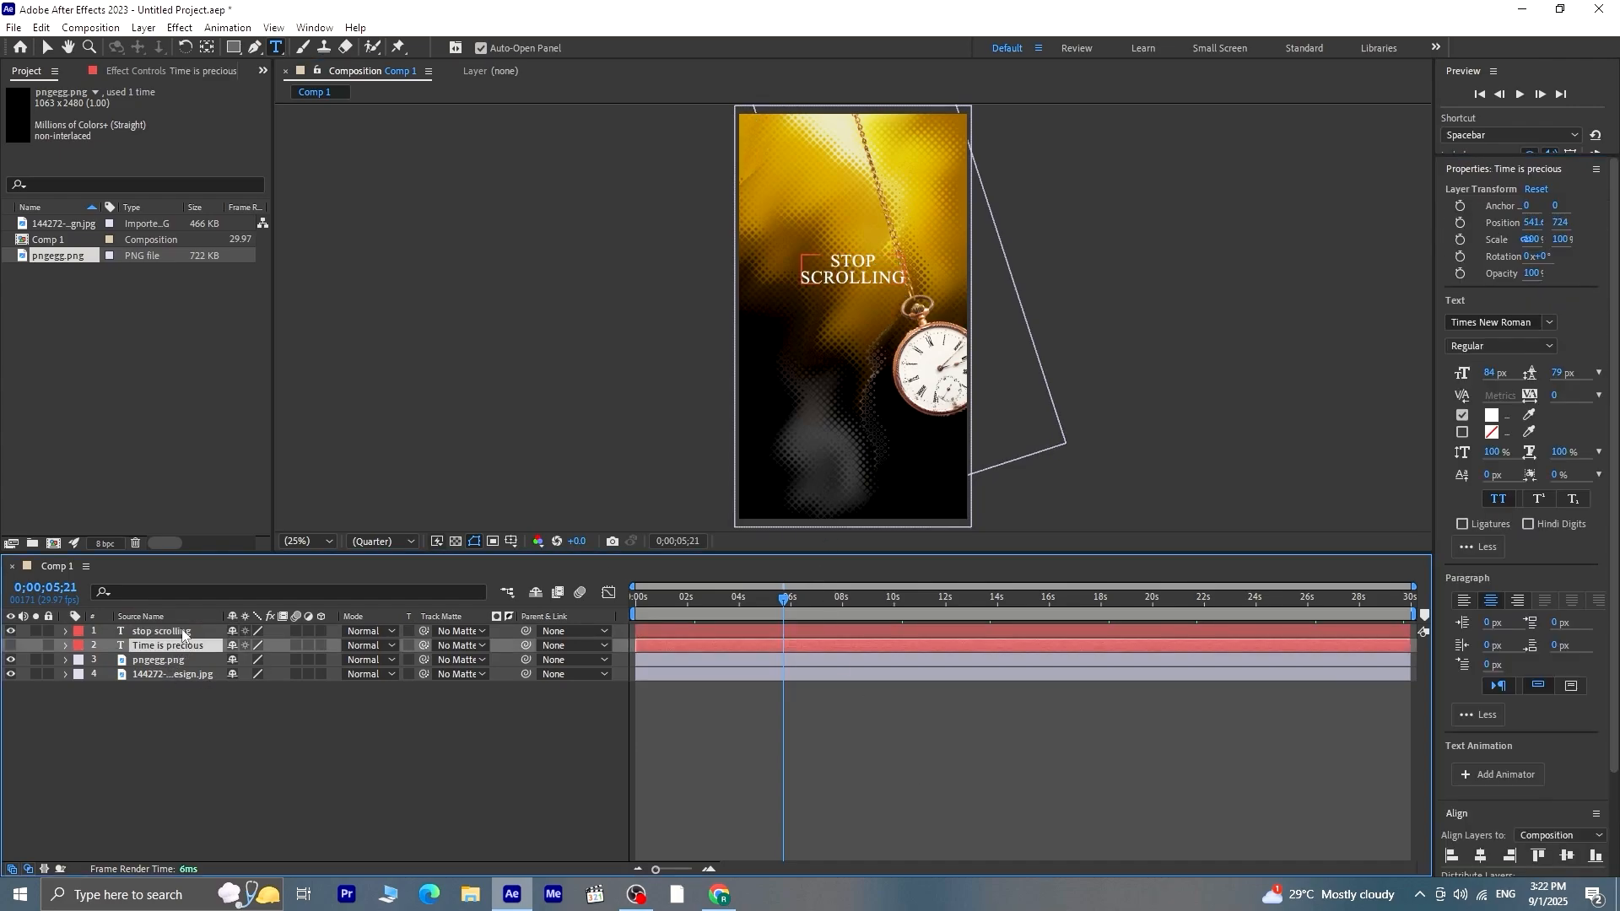
{"action": "left_click", "coordinate": [184, 632], "text": "ctrl"}
{"action": "key", "text": "Down"}
{"action": "key", "text": "Down"}
{"action": "key", "text": "Down"}
{"action": "key", "text": "Down"}
{"action": "key", "text": "Down"}
{"action": "key", "text": "Down"}
{"action": "key", "text": "Down"}
{"action": "key", "text": "Down"}
{"action": "key", "text": "Down"}
{"action": "key", "text": "Down"}
{"action": "key", "text": "Down"}
{"action": "key", "text": "Down"}
{"action": "key", "text": "Down"}
{"action": "key", "text": "Down"}
{"action": "key", "text": "Down"}
{"action": "key", "text": "Down"}
{"action": "key", "text": "Down"}
{"action": "key", "text": "Down"}
{"action": "key", "text": "Down"}
{"action": "key", "text": "Down"}
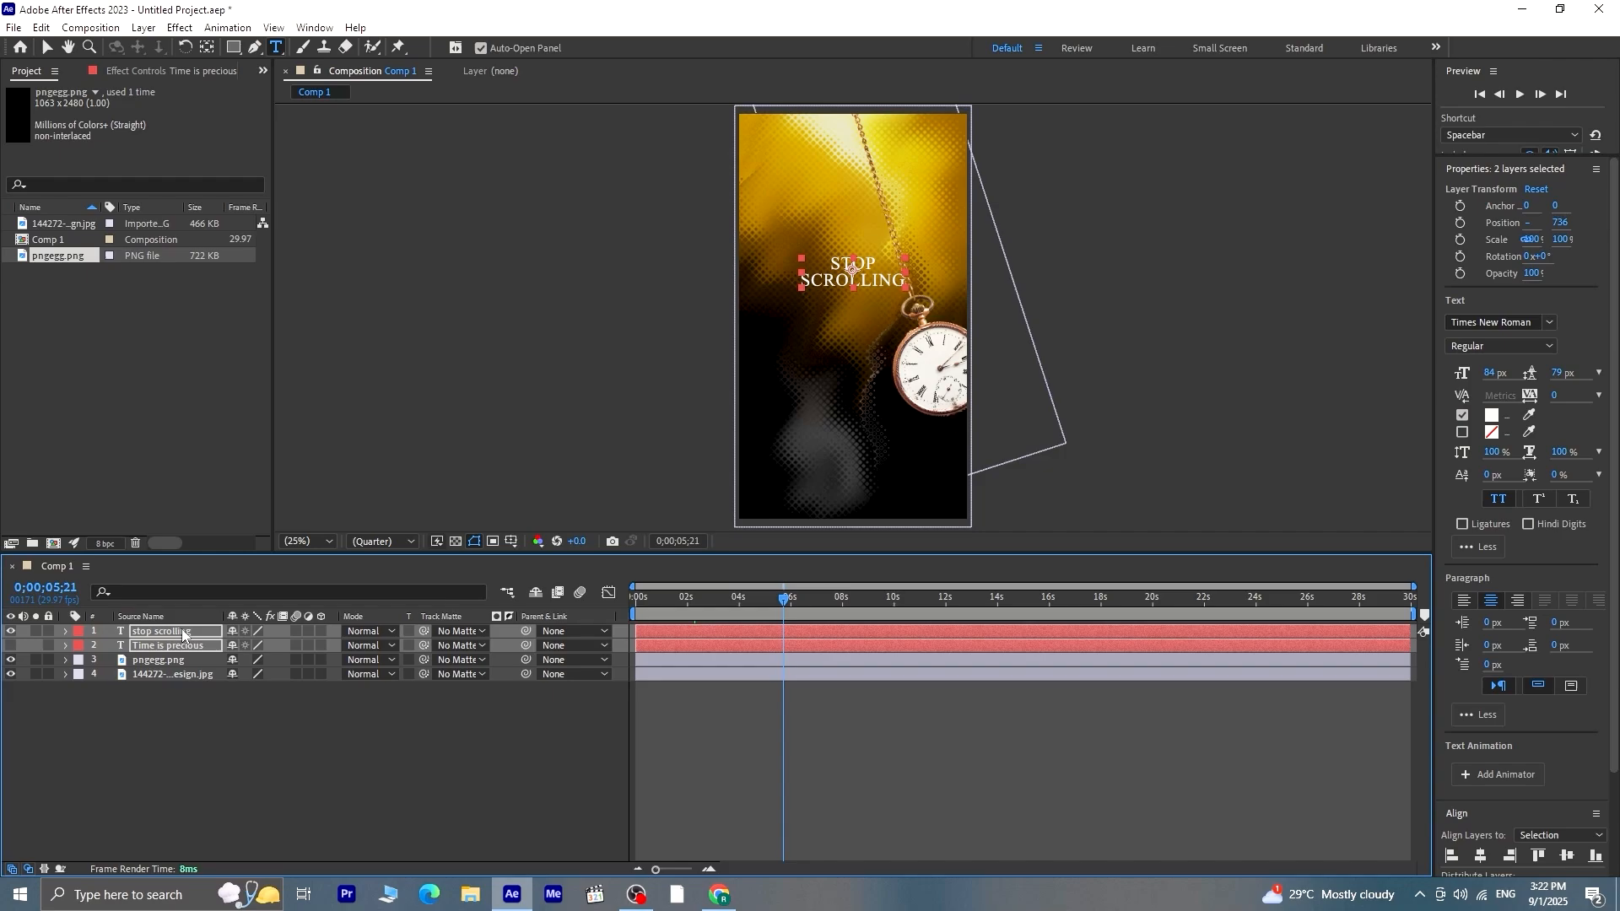
{"action": "key", "text": "Down"}
{"action": "key", "text": "Down"}
{"action": "key", "text": "Down"}
{"action": "key", "text": "Down"}
{"action": "key", "text": "Down"}
{"action": "key", "text": "Down"}
{"action": "key", "text": "Down"}
{"action": "key", "text": "Down"}
{"action": "key", "text": "Down"}
{"action": "key", "text": "Down"}
{"action": "key", "text": "Down"}
{"action": "key", "text": "Down"}
{"action": "key", "text": "Down"}
{"action": "key", "text": "Down"}
{"action": "key", "text": "Down"}
{"action": "key", "text": "Down"}
{"action": "key", "text": "Down"}
{"action": "key", "text": "Down"}
{"action": "key", "text": "Down"}
{"action": "key", "text": "Down"}
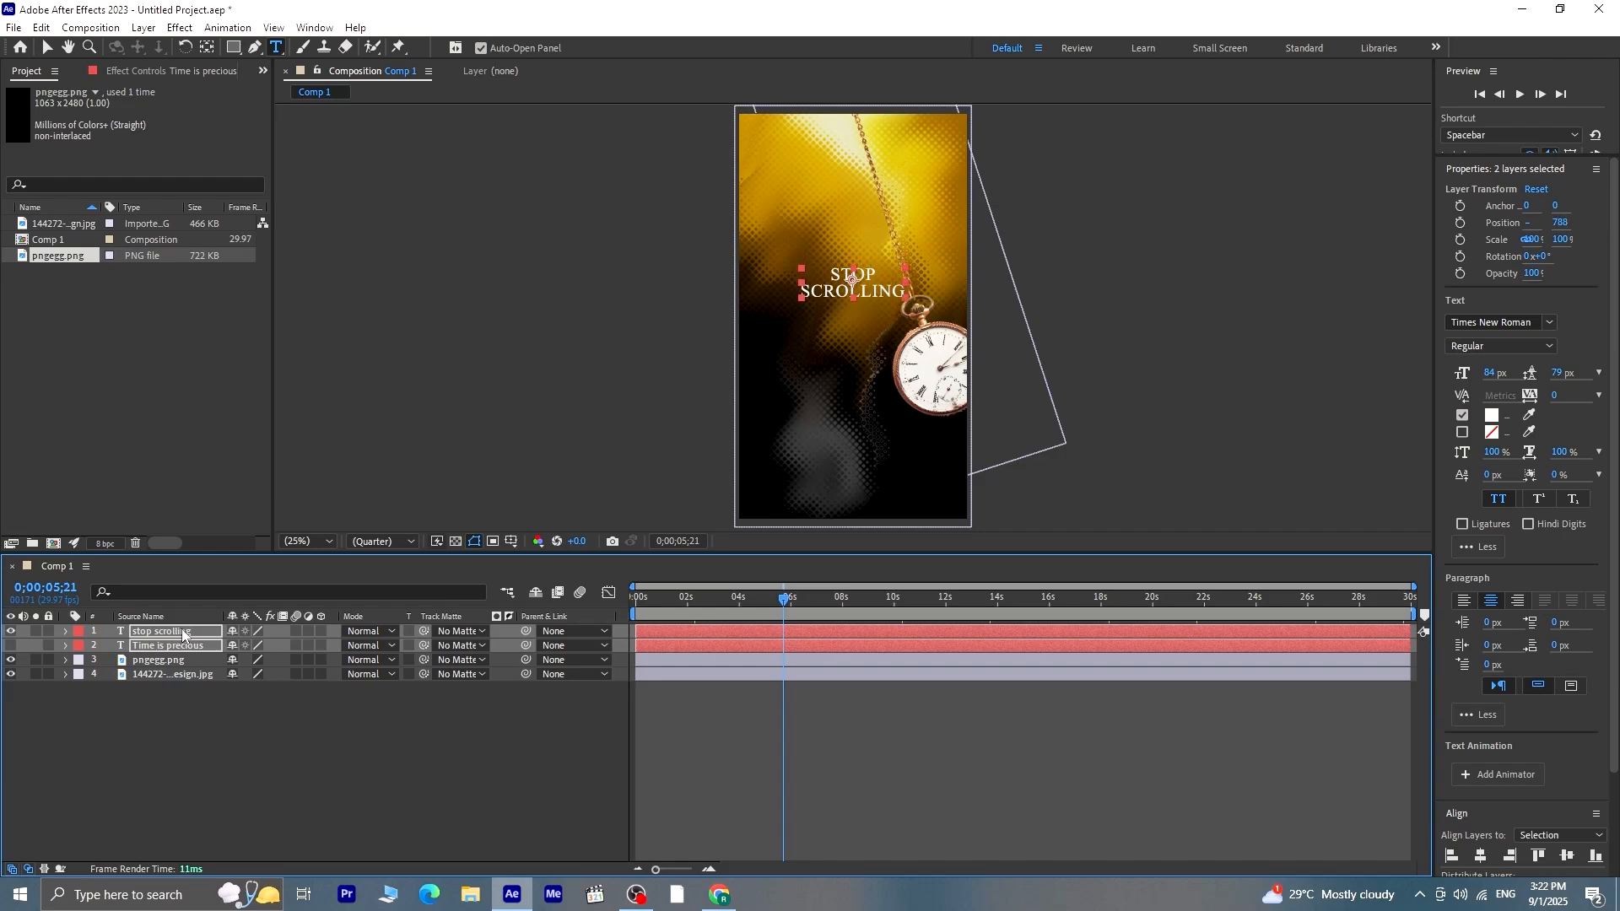
{"action": "left_click", "coordinate": [757, 785]}
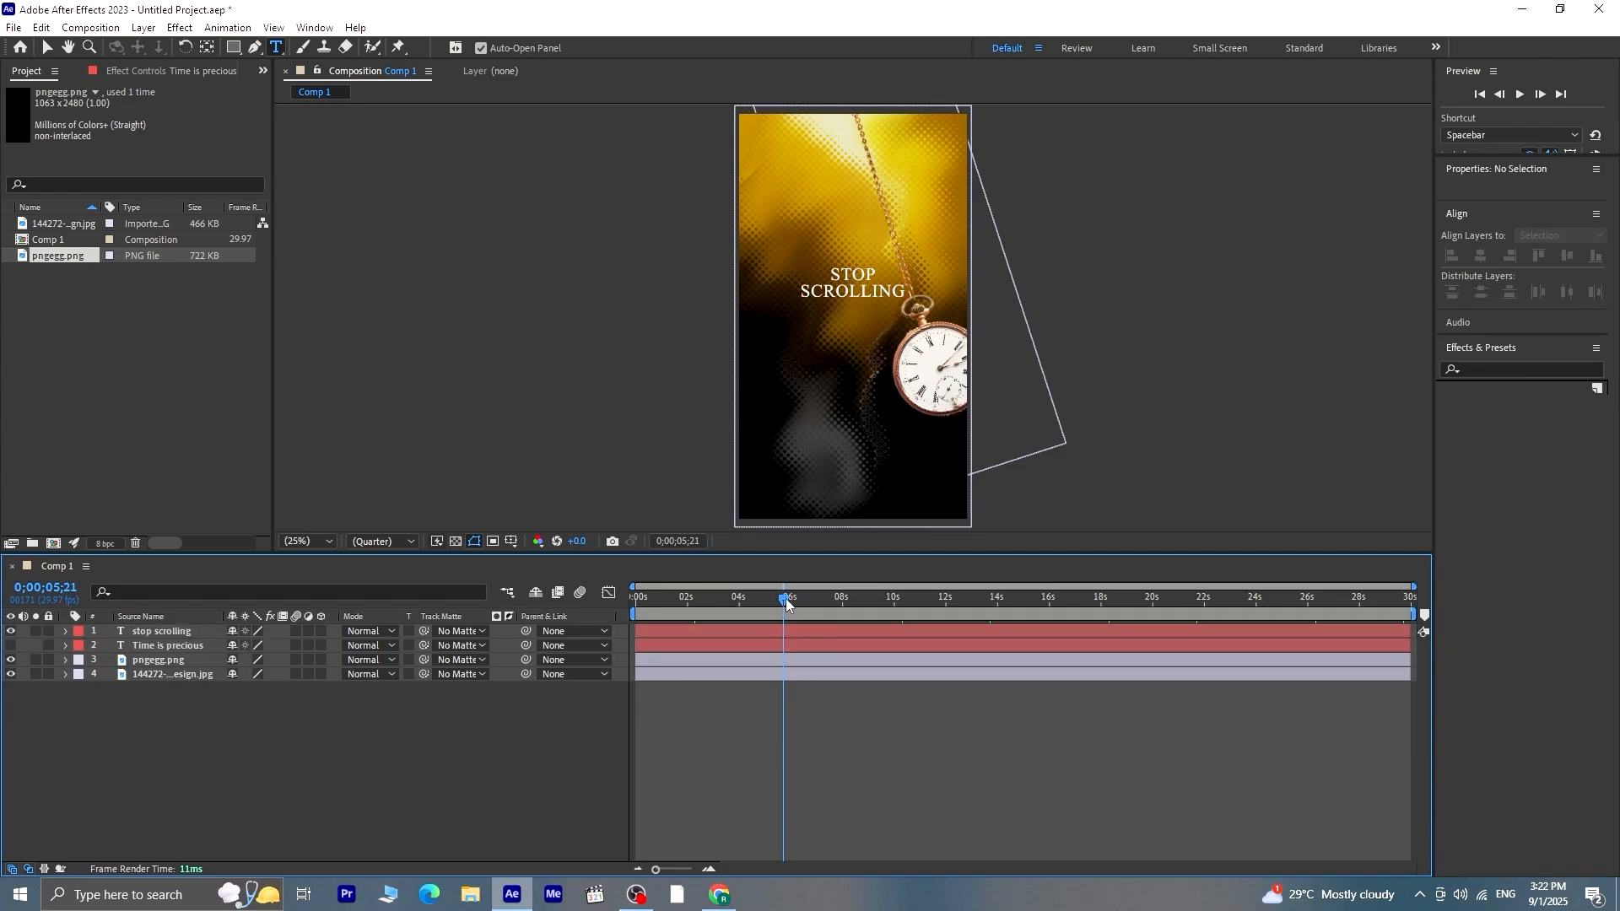
At 0;00;00;00, show "Time is precious" again and draw a closed four-point shape along the chain, covering both texts and extending past the frame's right edge
{"action": "left_click_drag", "start_coordinate": [786, 599], "coordinate": [600, 640]}
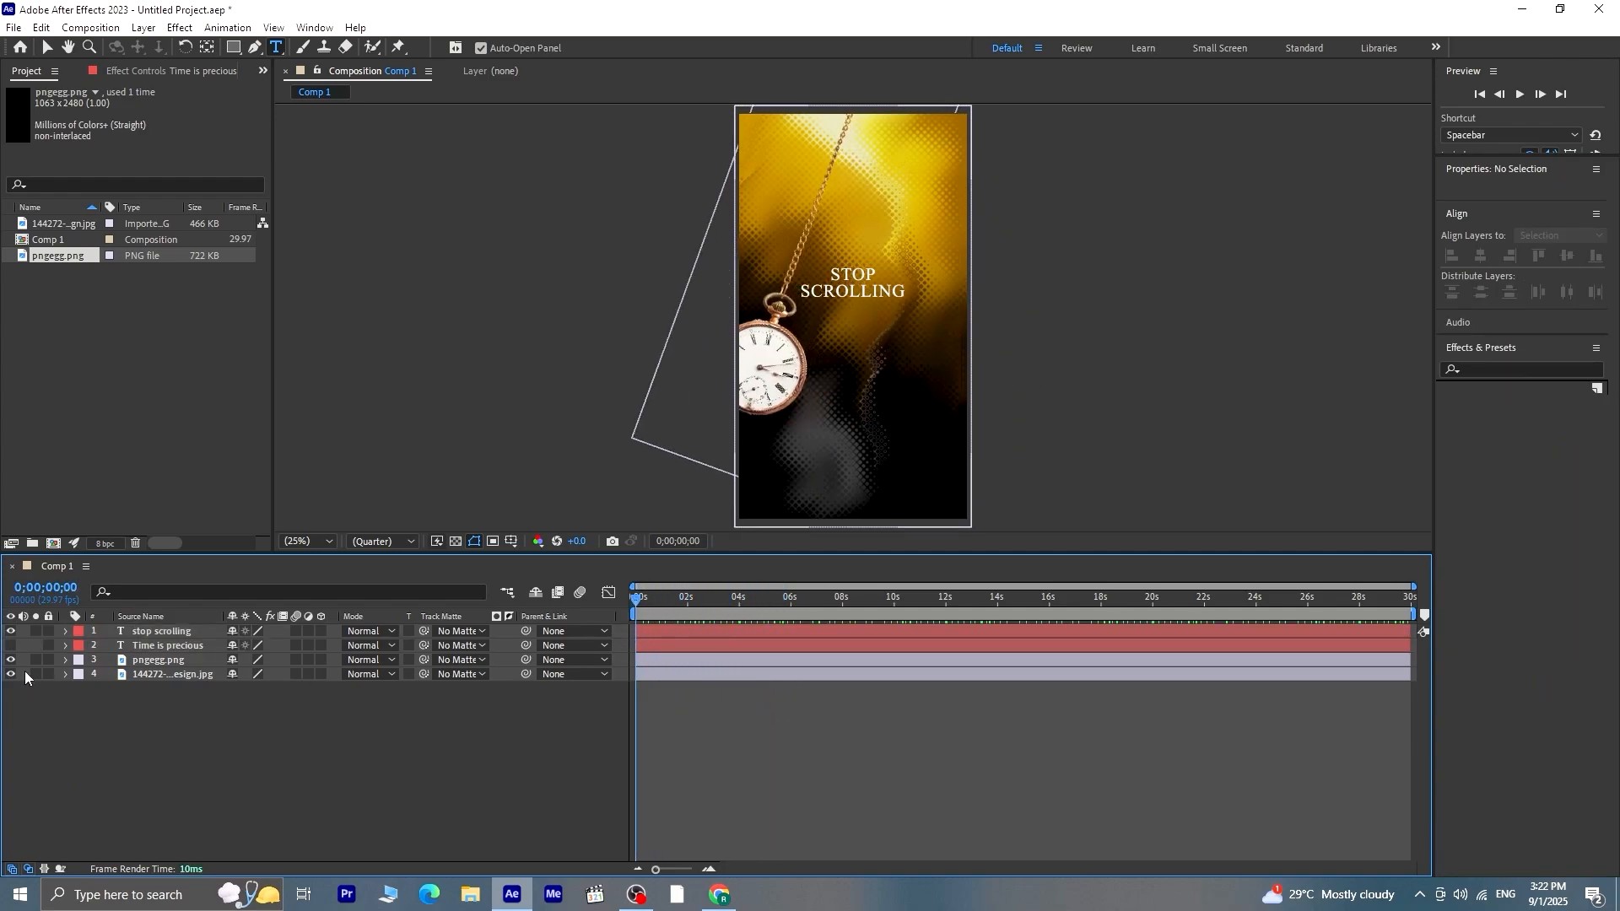
{"action": "left_click", "coordinate": [10, 646]}
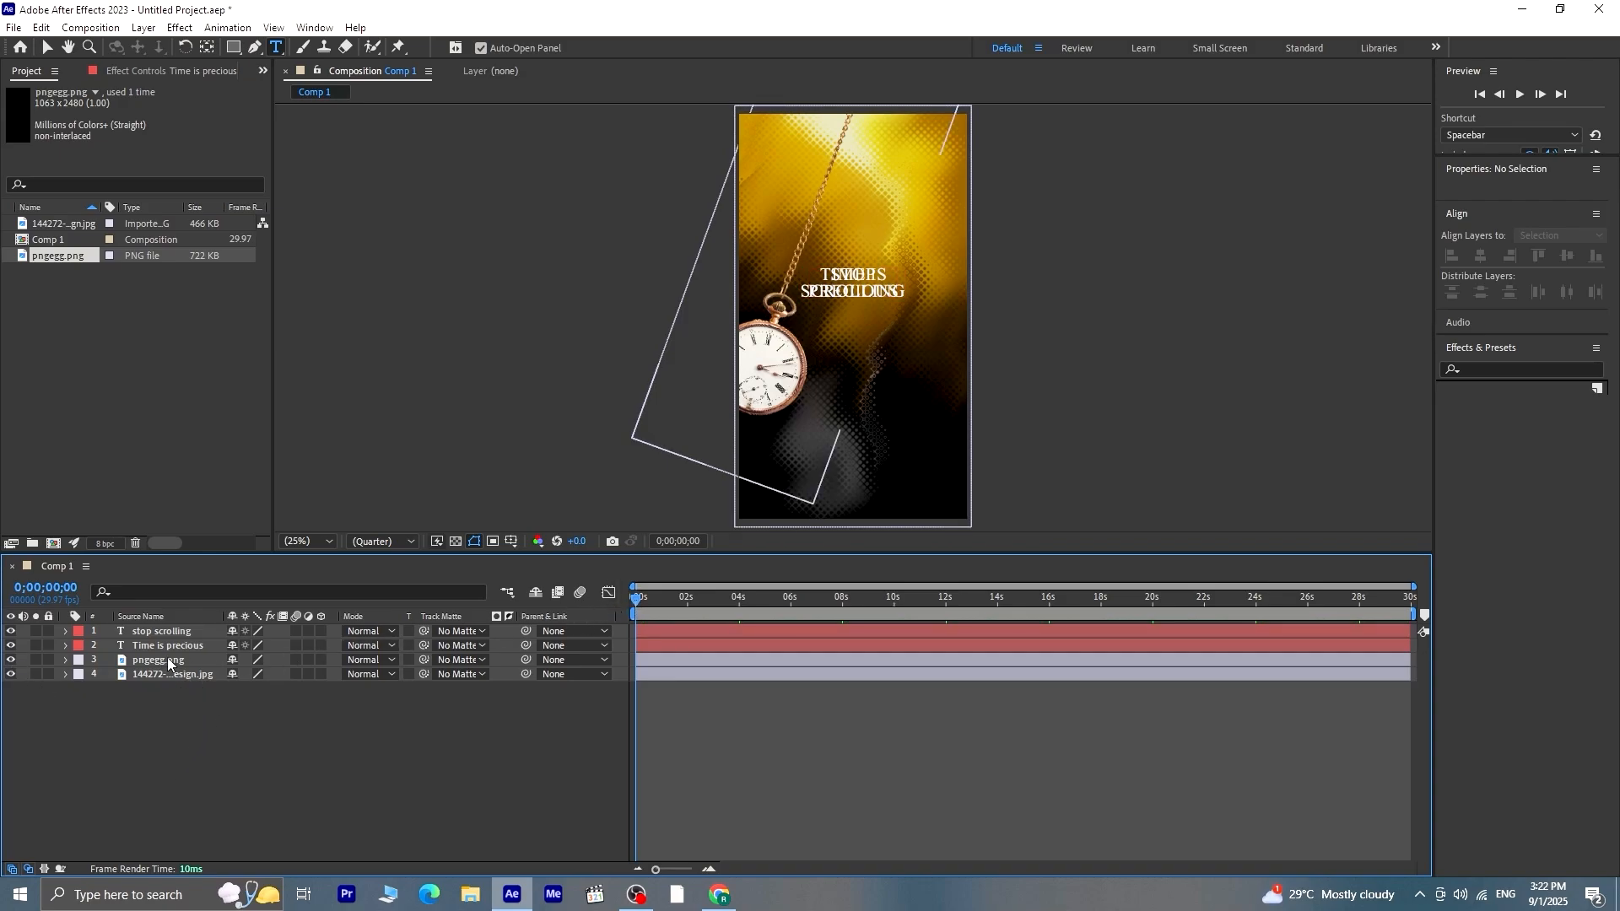
{"action": "left_click", "coordinate": [255, 47]}
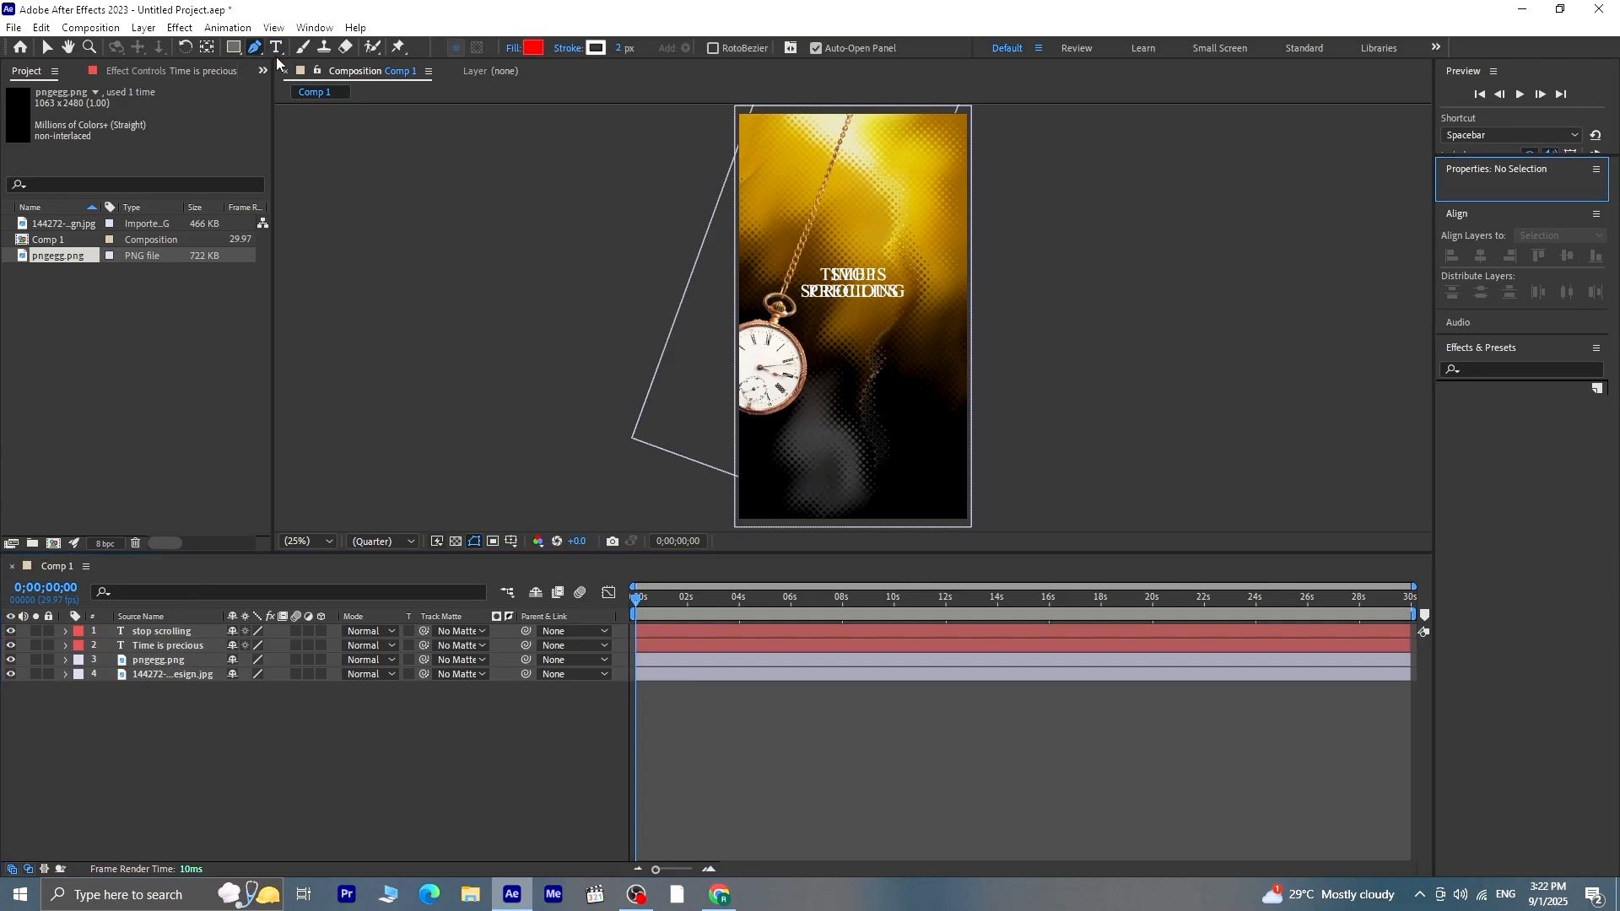
{"action": "left_click", "coordinate": [774, 332]}
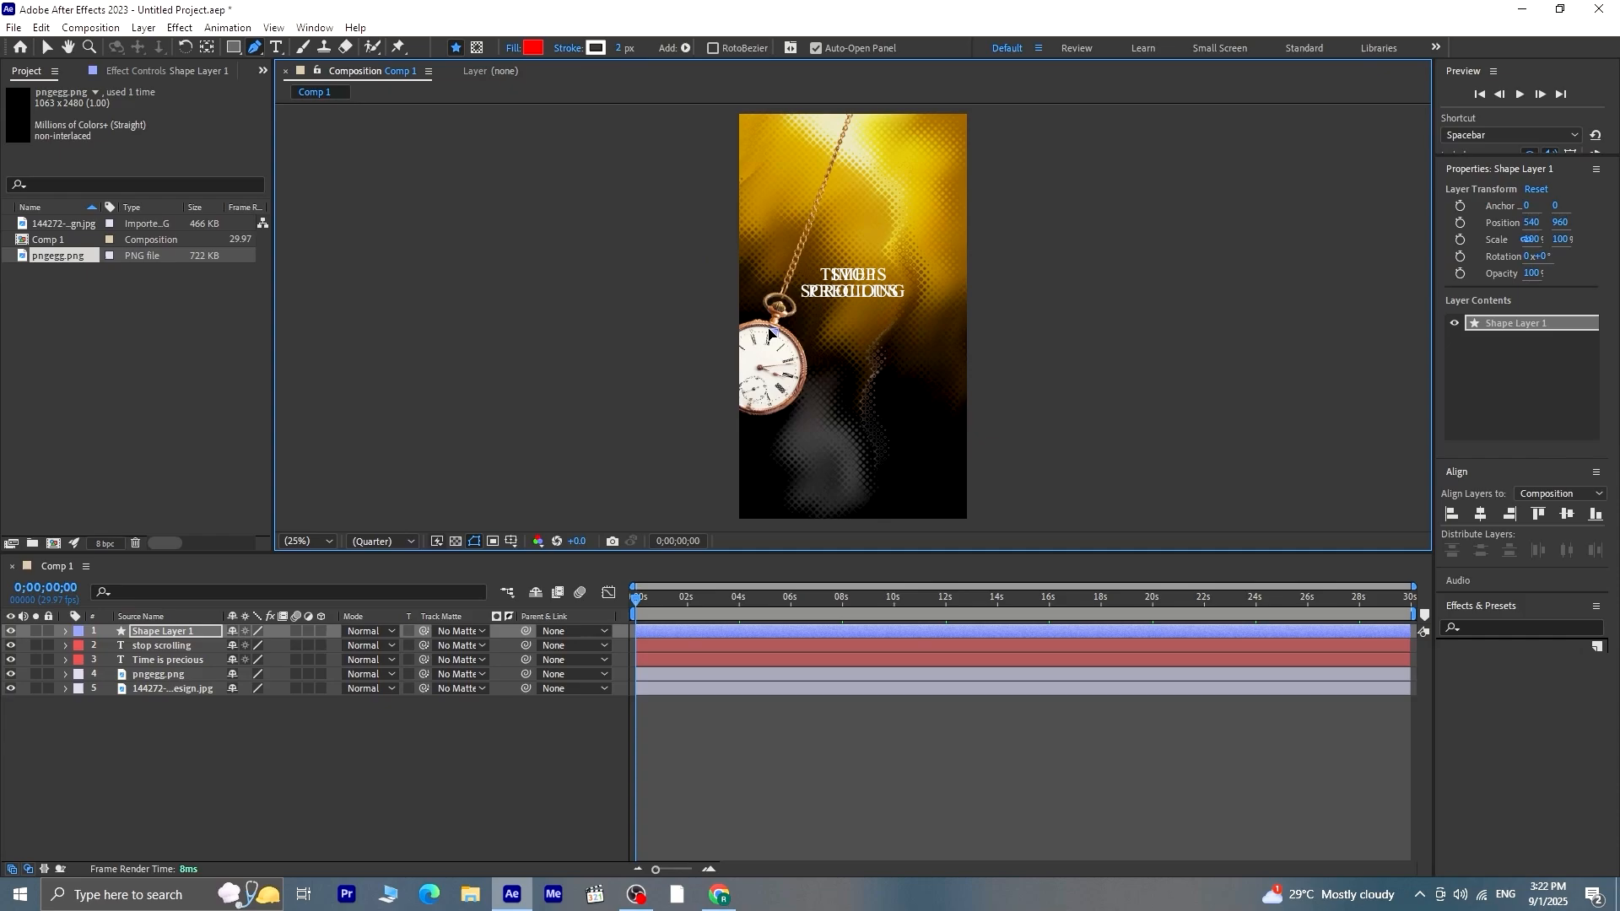
{"action": "left_click", "coordinate": [852, 109]}
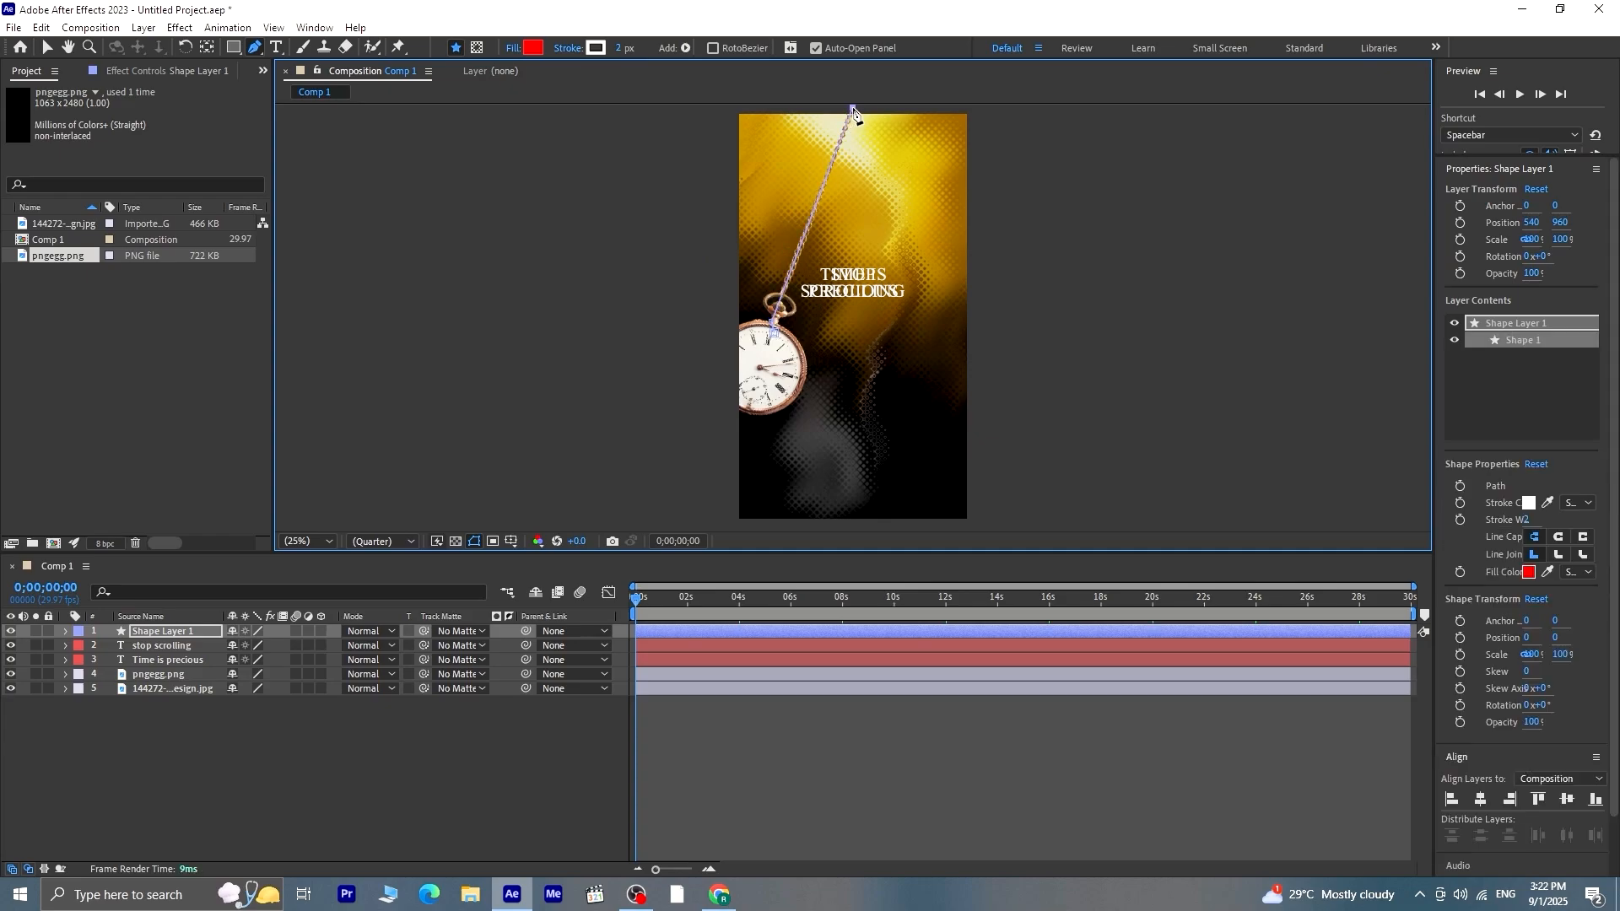
{"action": "left_click", "coordinate": [981, 112]}
{"action": "left_click", "coordinate": [1003, 364]}
{"action": "left_click", "coordinate": [774, 331]}
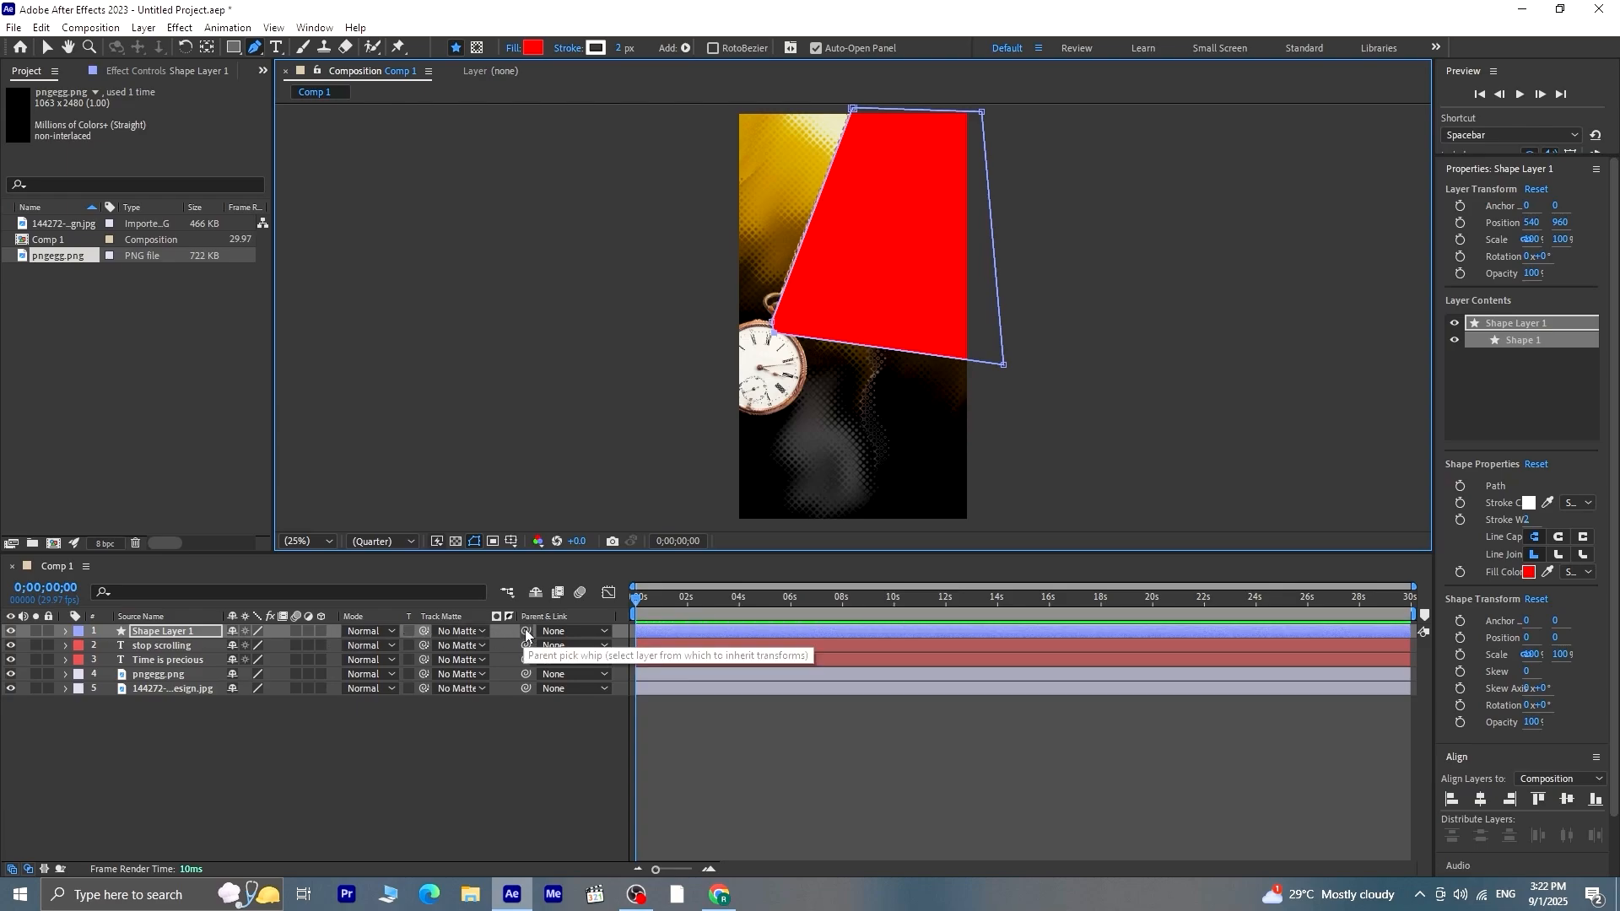
Parent Shape Layer 1 to the pngegg.png watch layer and preview the shape swinging with it
{"action": "left_click_drag", "start_coordinate": [526, 633], "coordinate": [170, 674]}
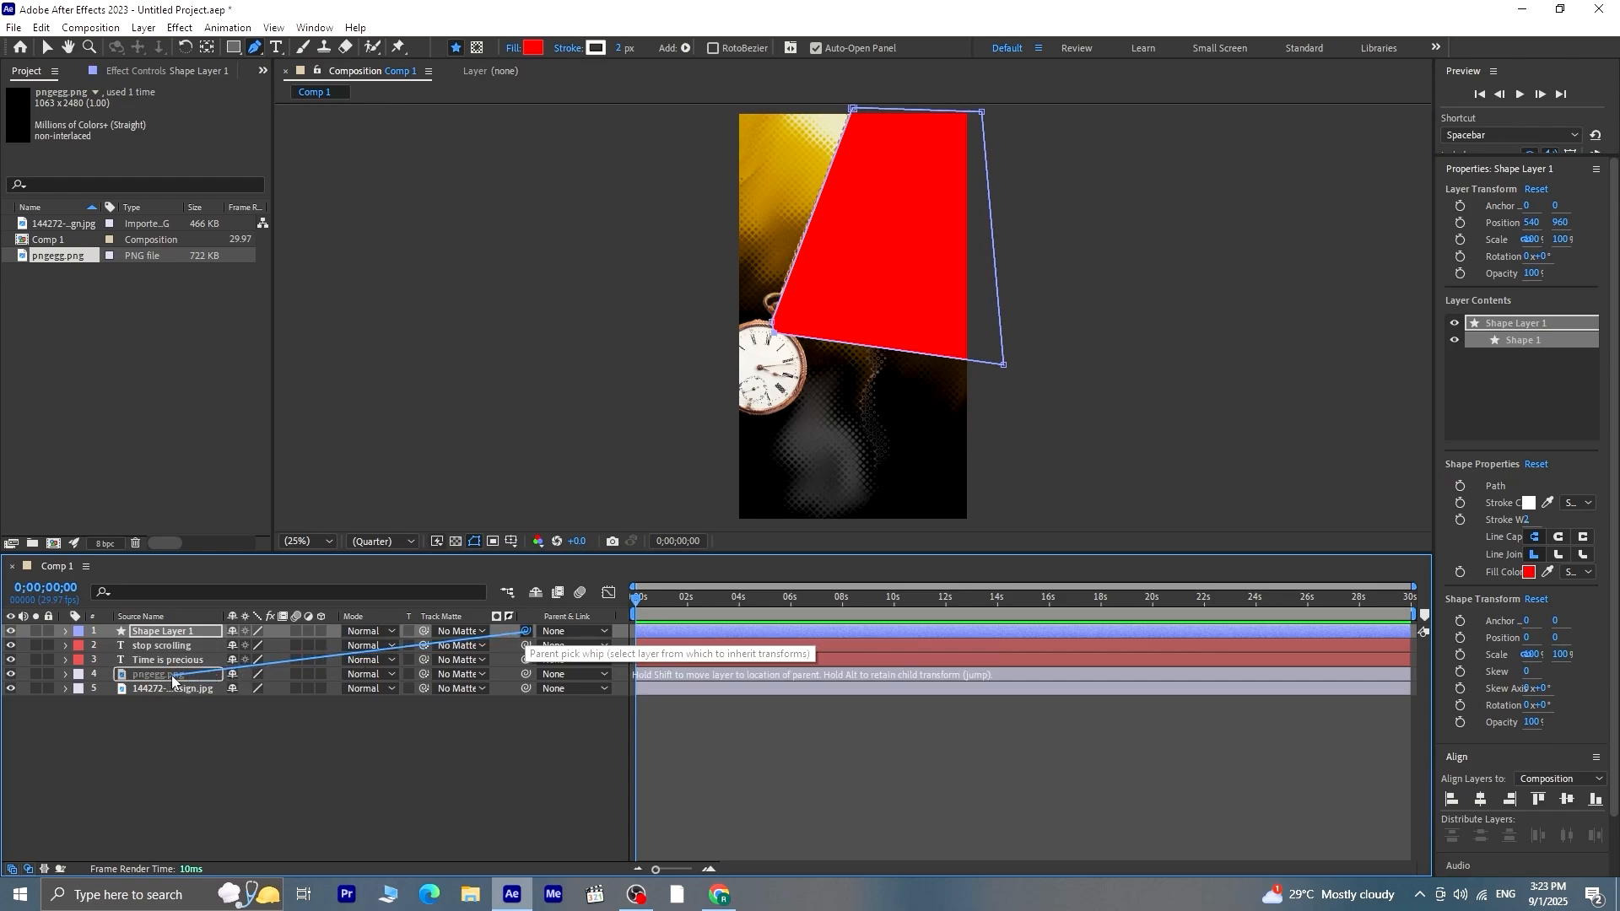
{"action": "left_click", "coordinate": [204, 725]}
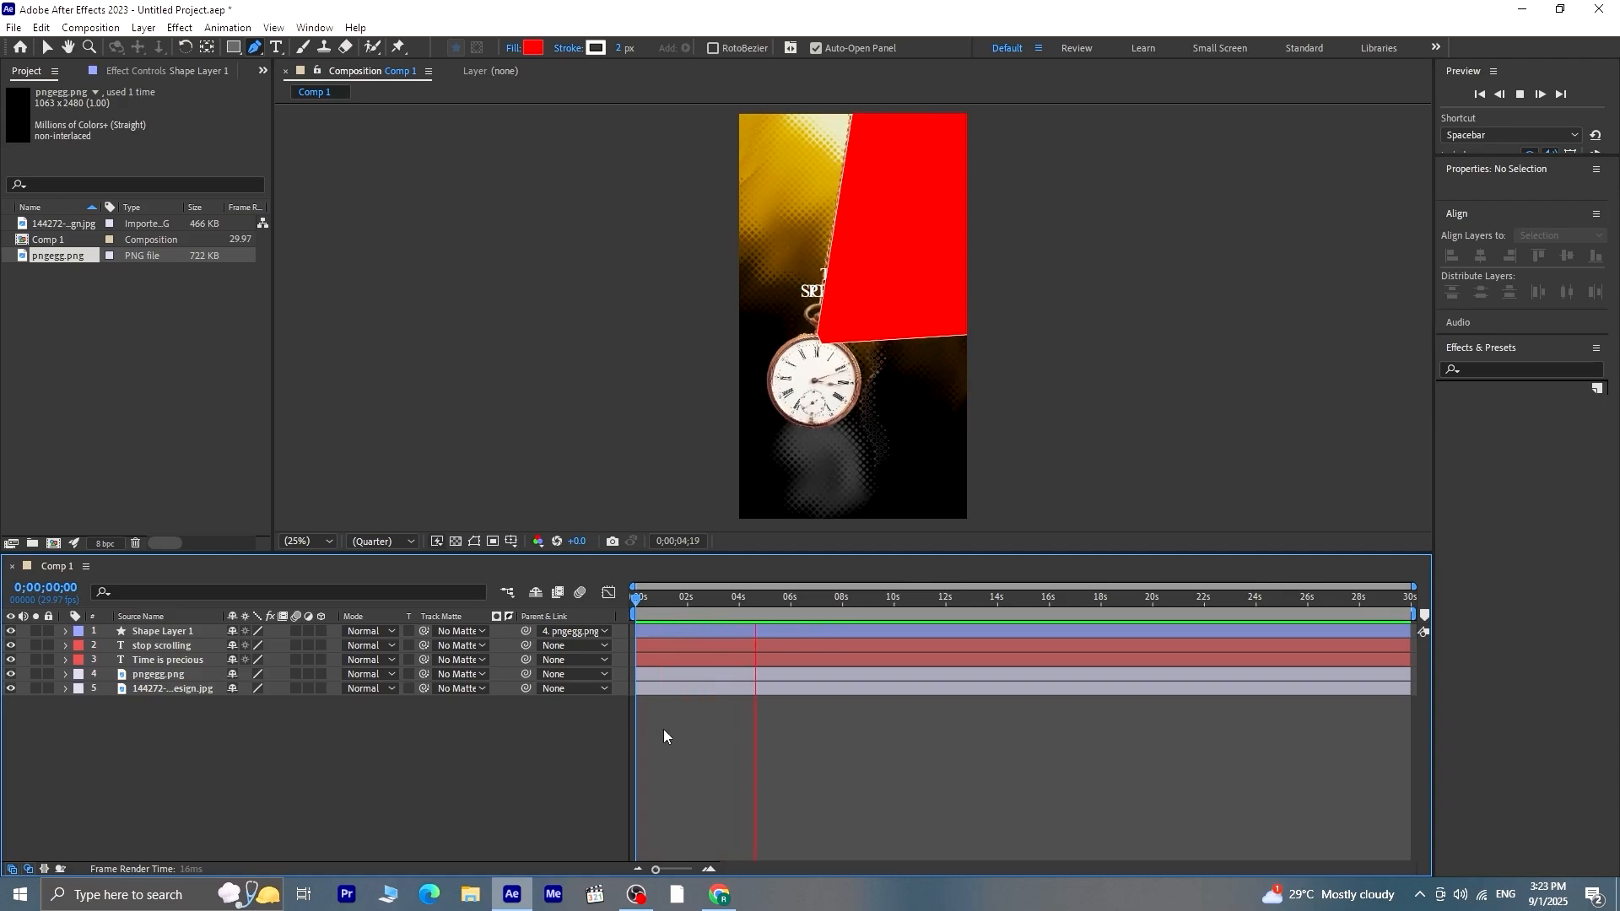
{"action": "key", "text": "space"}
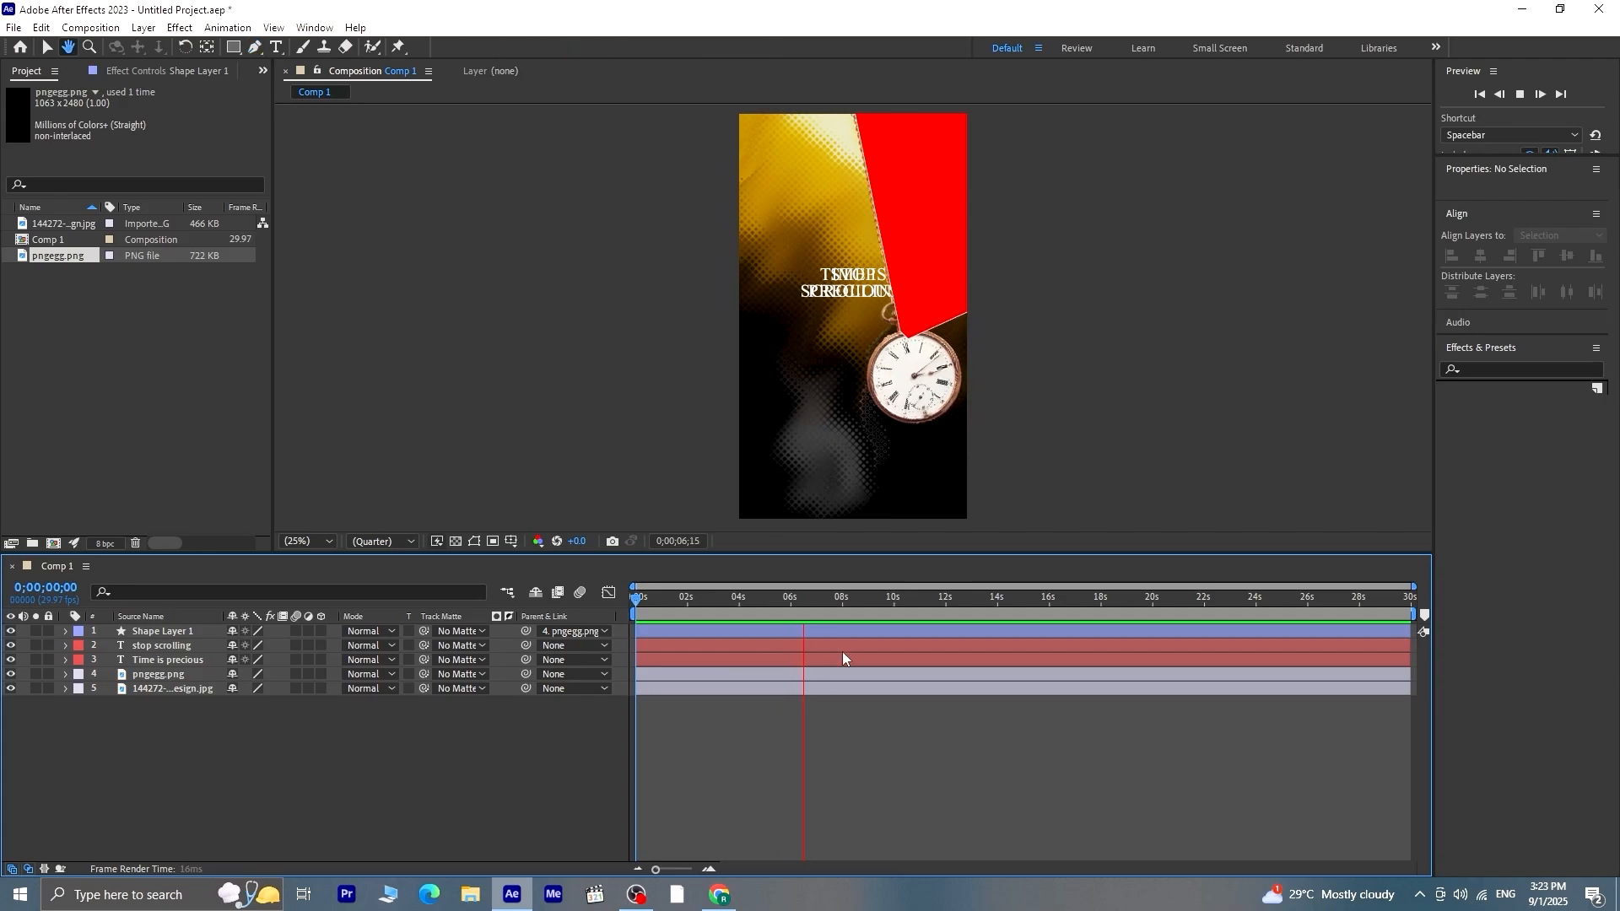
Set Shape Layer 1 as the track matte for both text layers and invert the matte on "stop scrolling"
{"action": "left_click", "coordinate": [183, 647]}
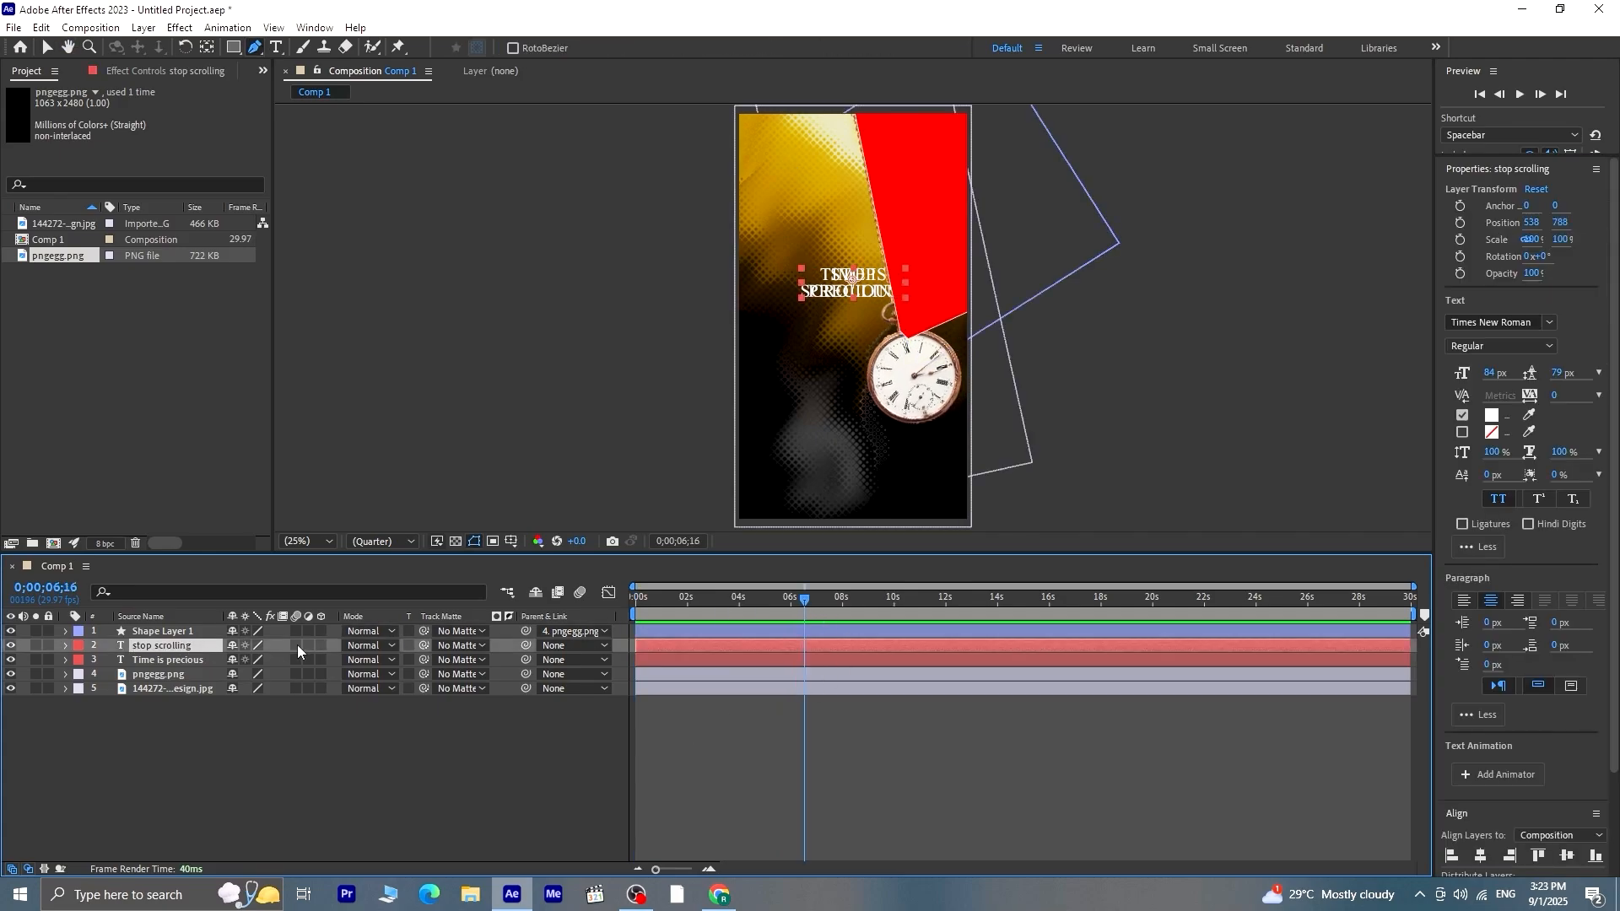
{"action": "left_click", "coordinate": [450, 646]}
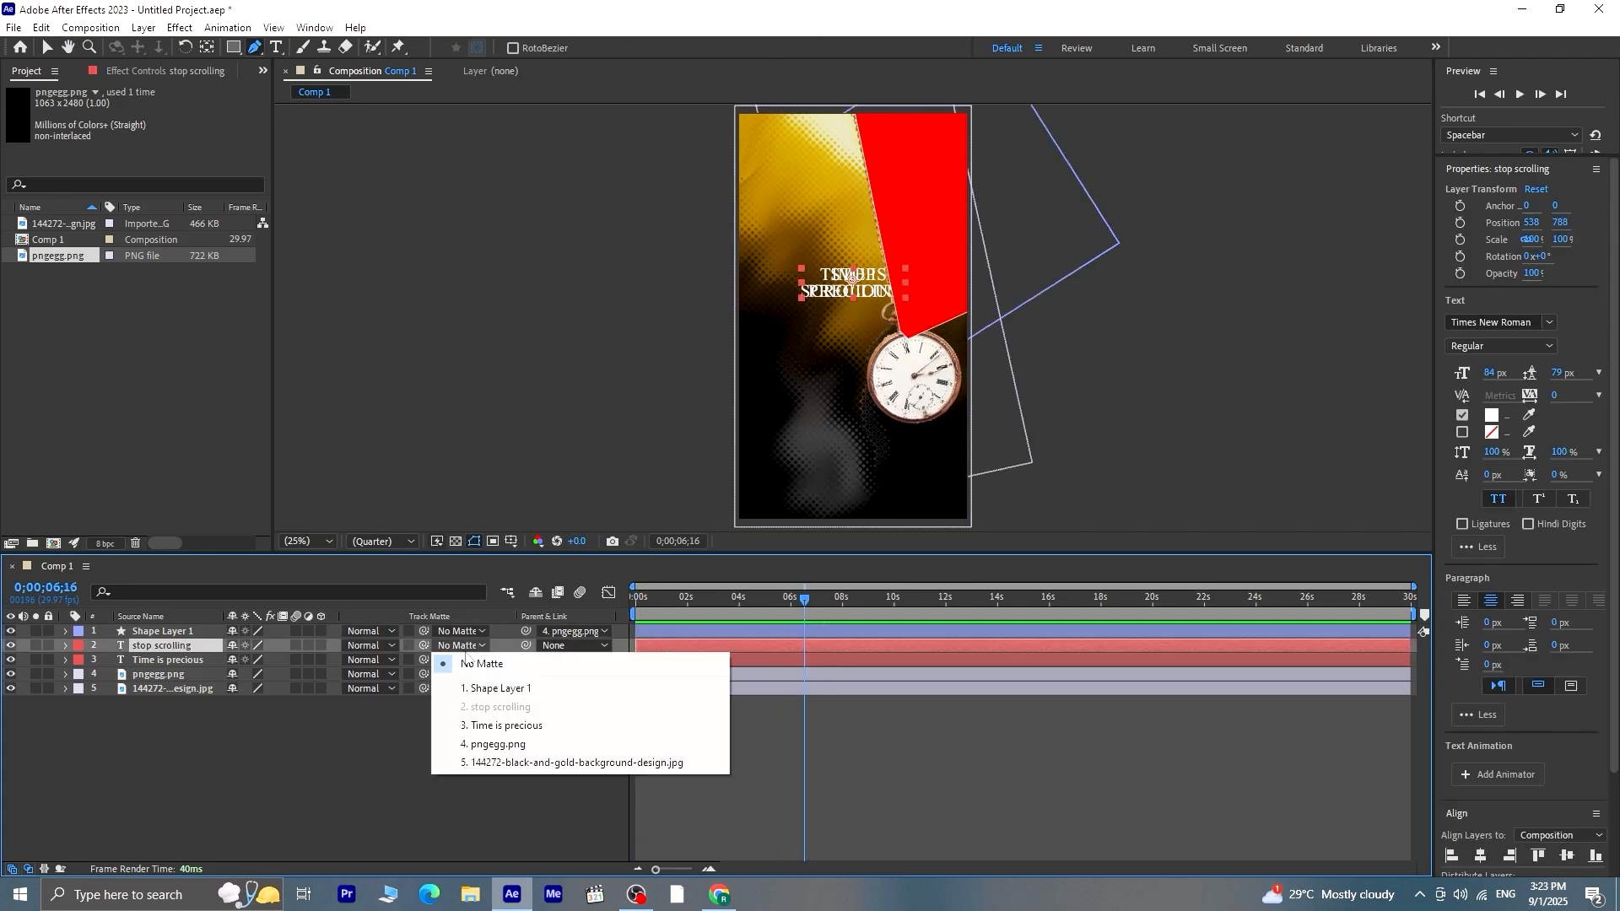
{"action": "left_click", "coordinate": [496, 689]}
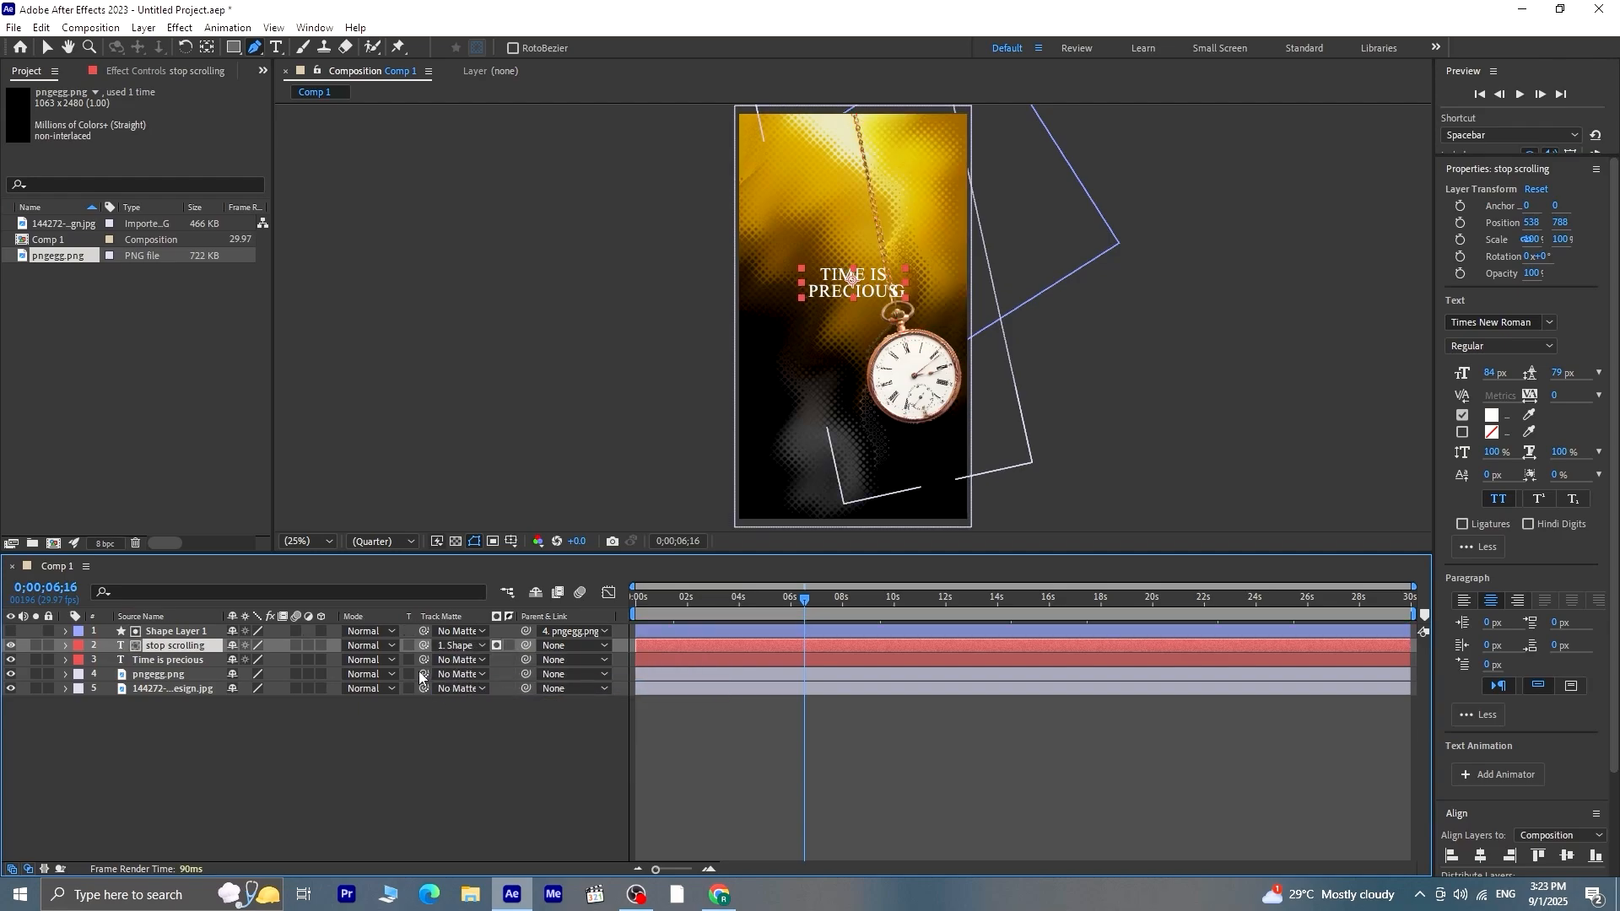
{"action": "left_click", "coordinate": [450, 660]}
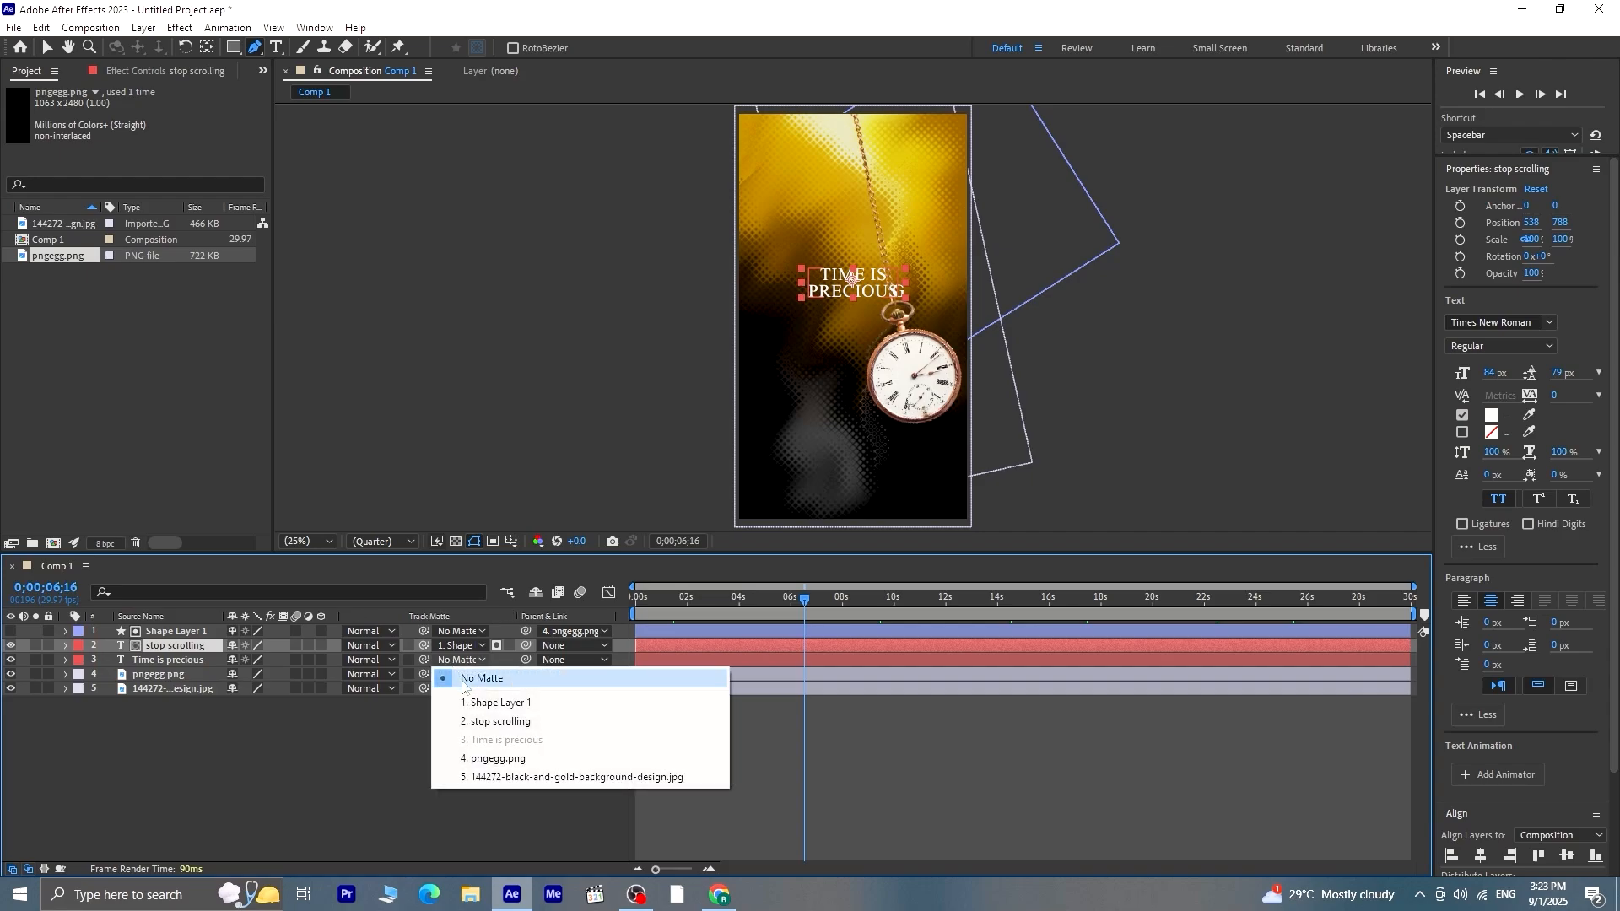
{"action": "left_click", "coordinate": [503, 704]}
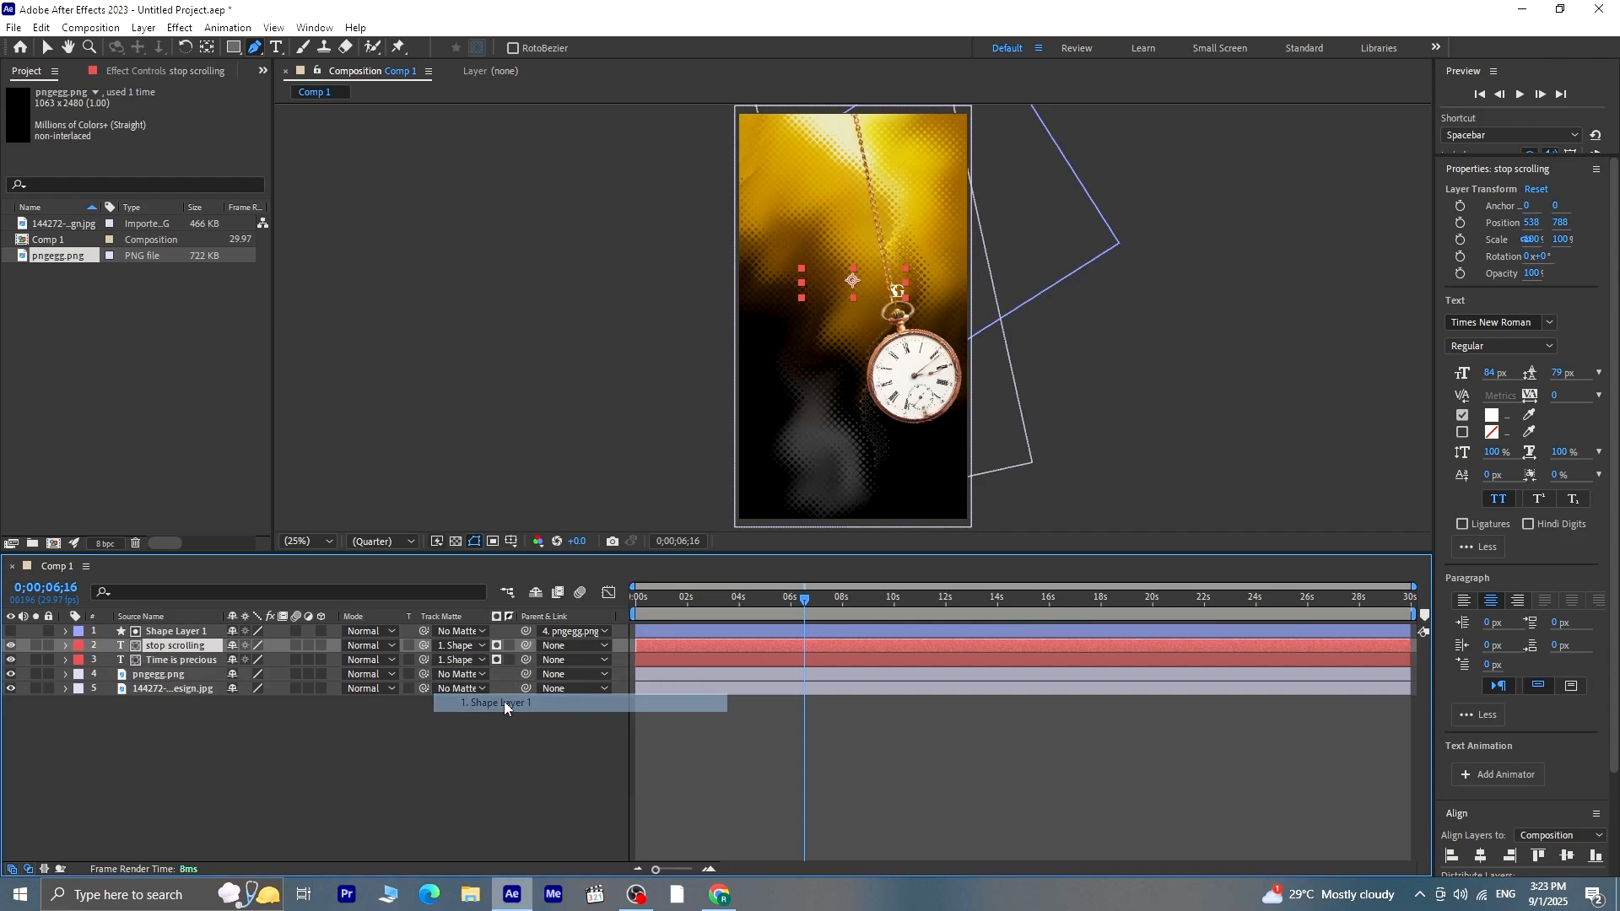
{"action": "left_click", "coordinate": [508, 645]}
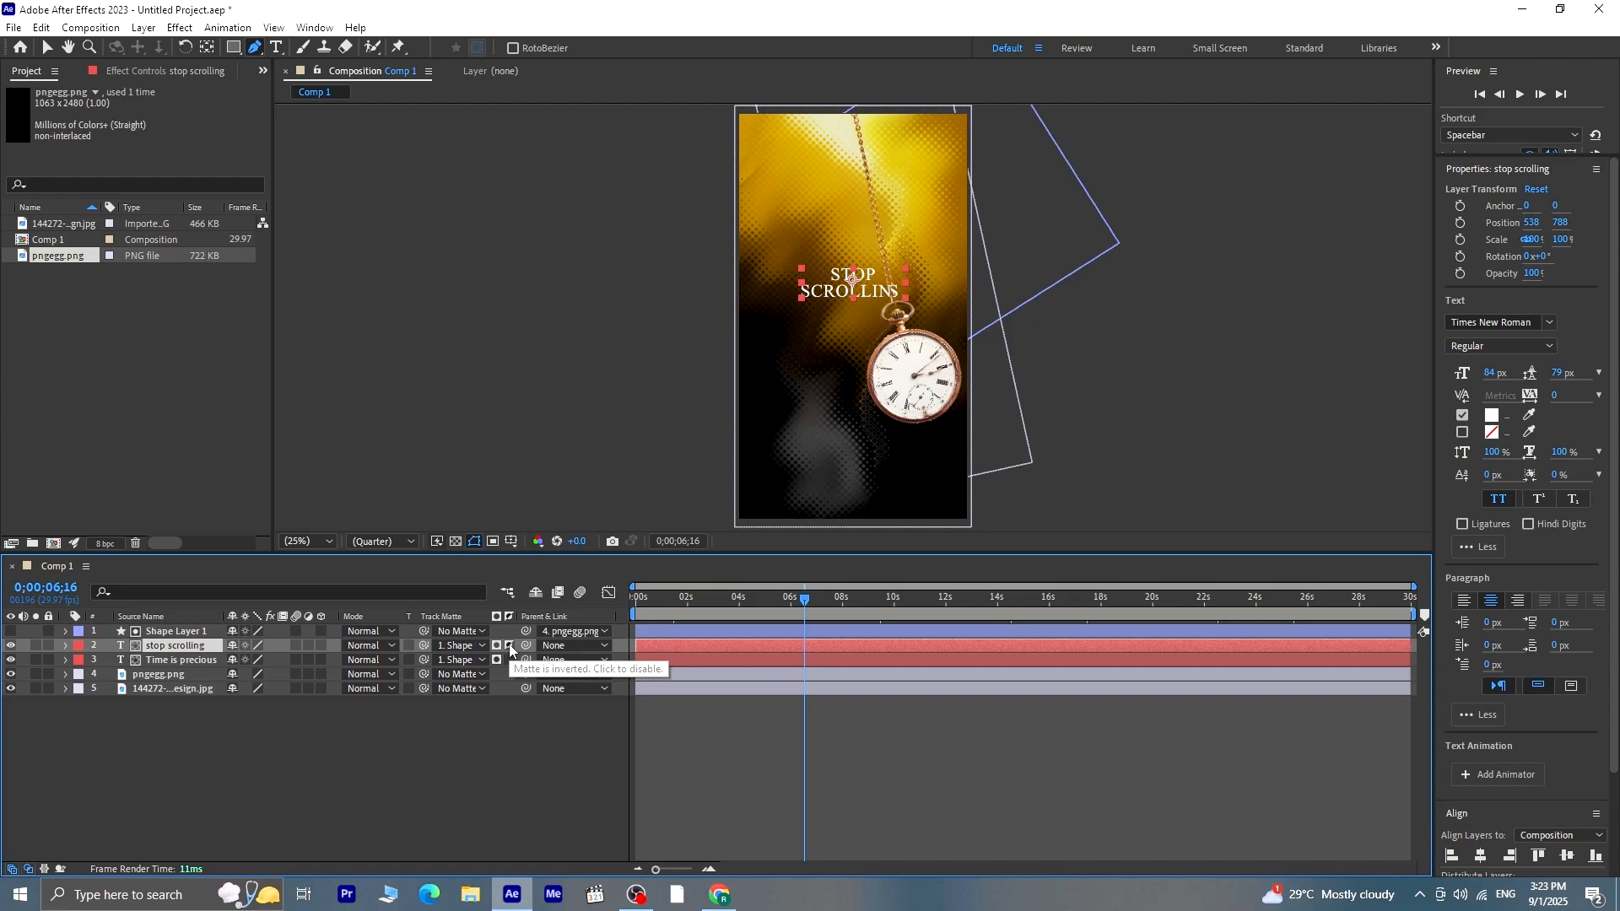
Preview from the start how the swinging watch switches between the two texts
{"action": "key", "text": "Home"}
{"action": "left_click", "coordinate": [528, 743]}
{"action": "key", "text": "space"}
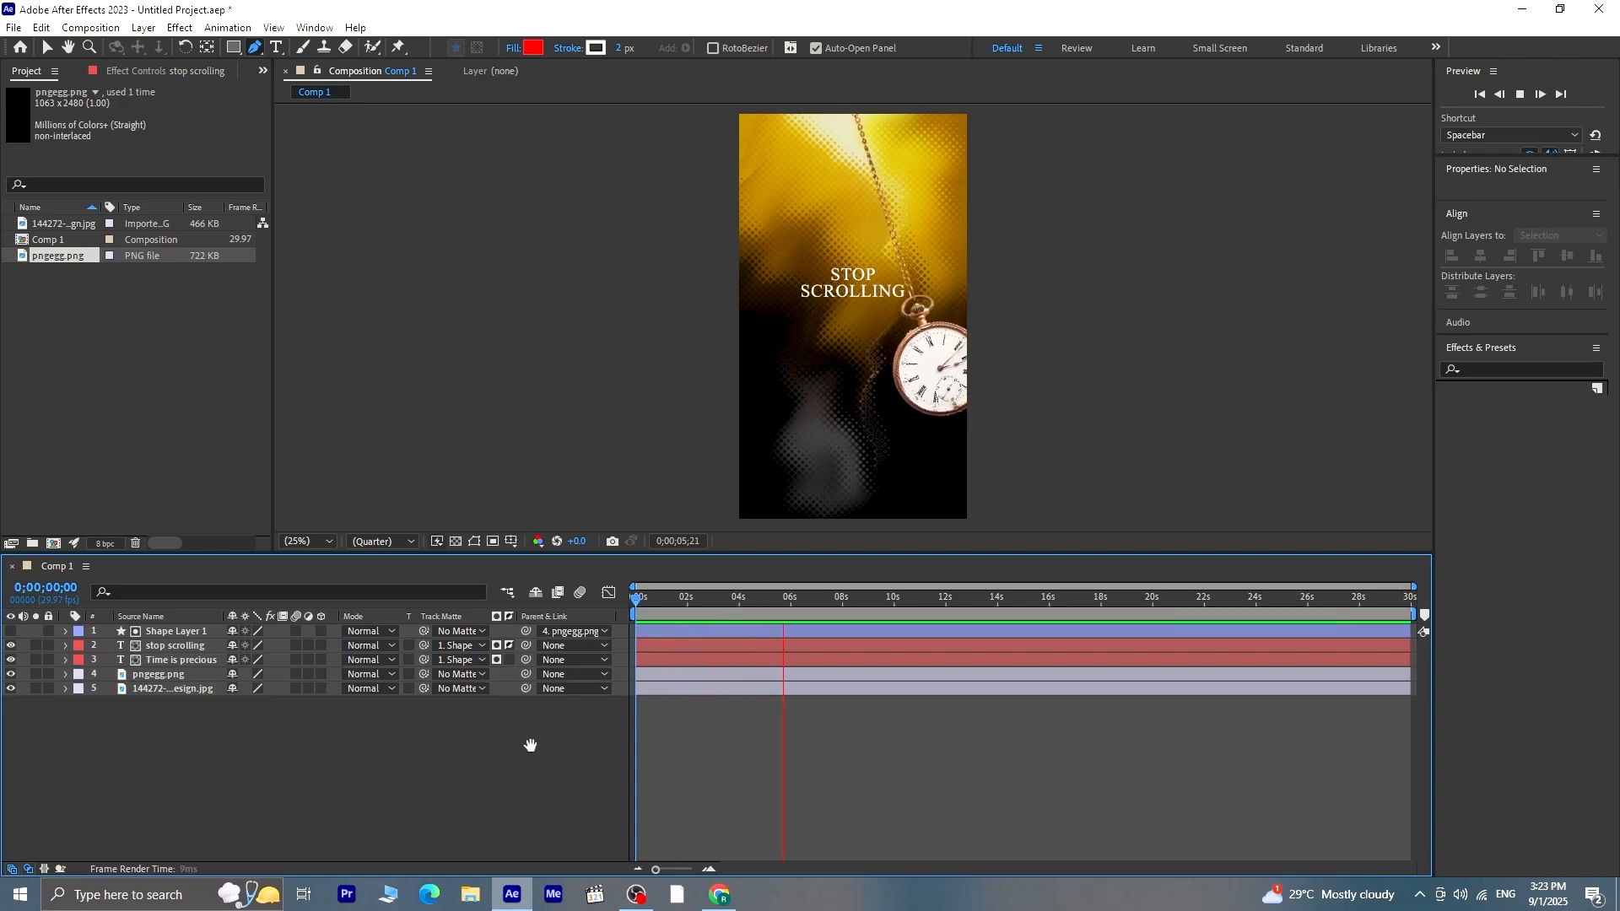
{"action": "key", "text": "space"}
Apply Drop Shadow to both text layers with a distance of 24 and a softness of 11
{"action": "left_click", "coordinate": [1519, 376]}
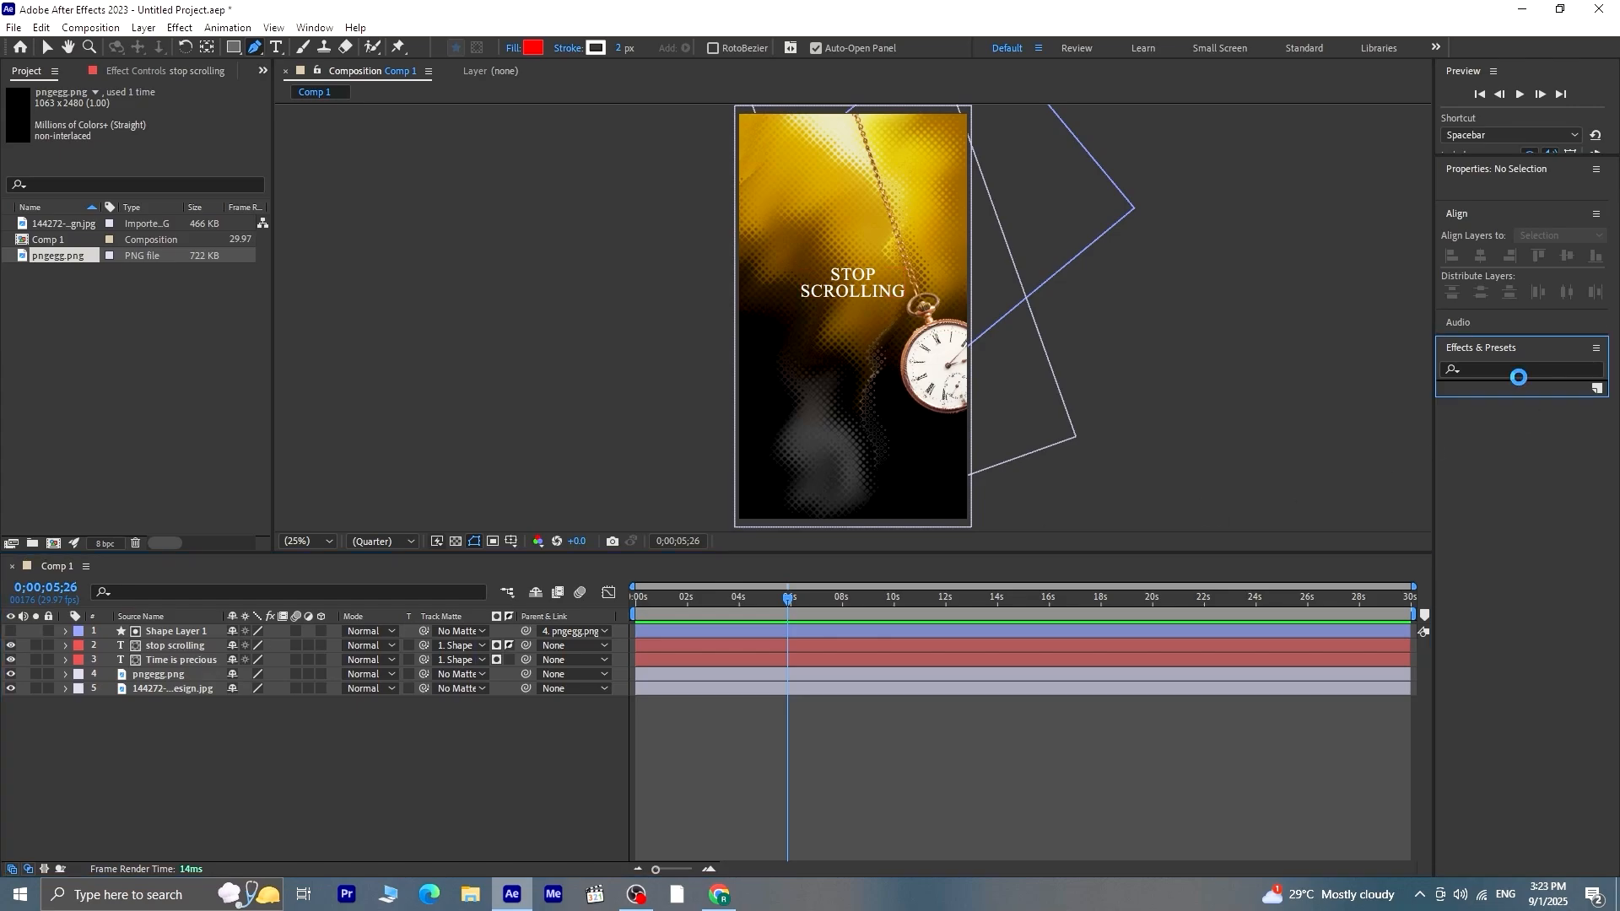
{"action": "type", "text": "drop sh"}
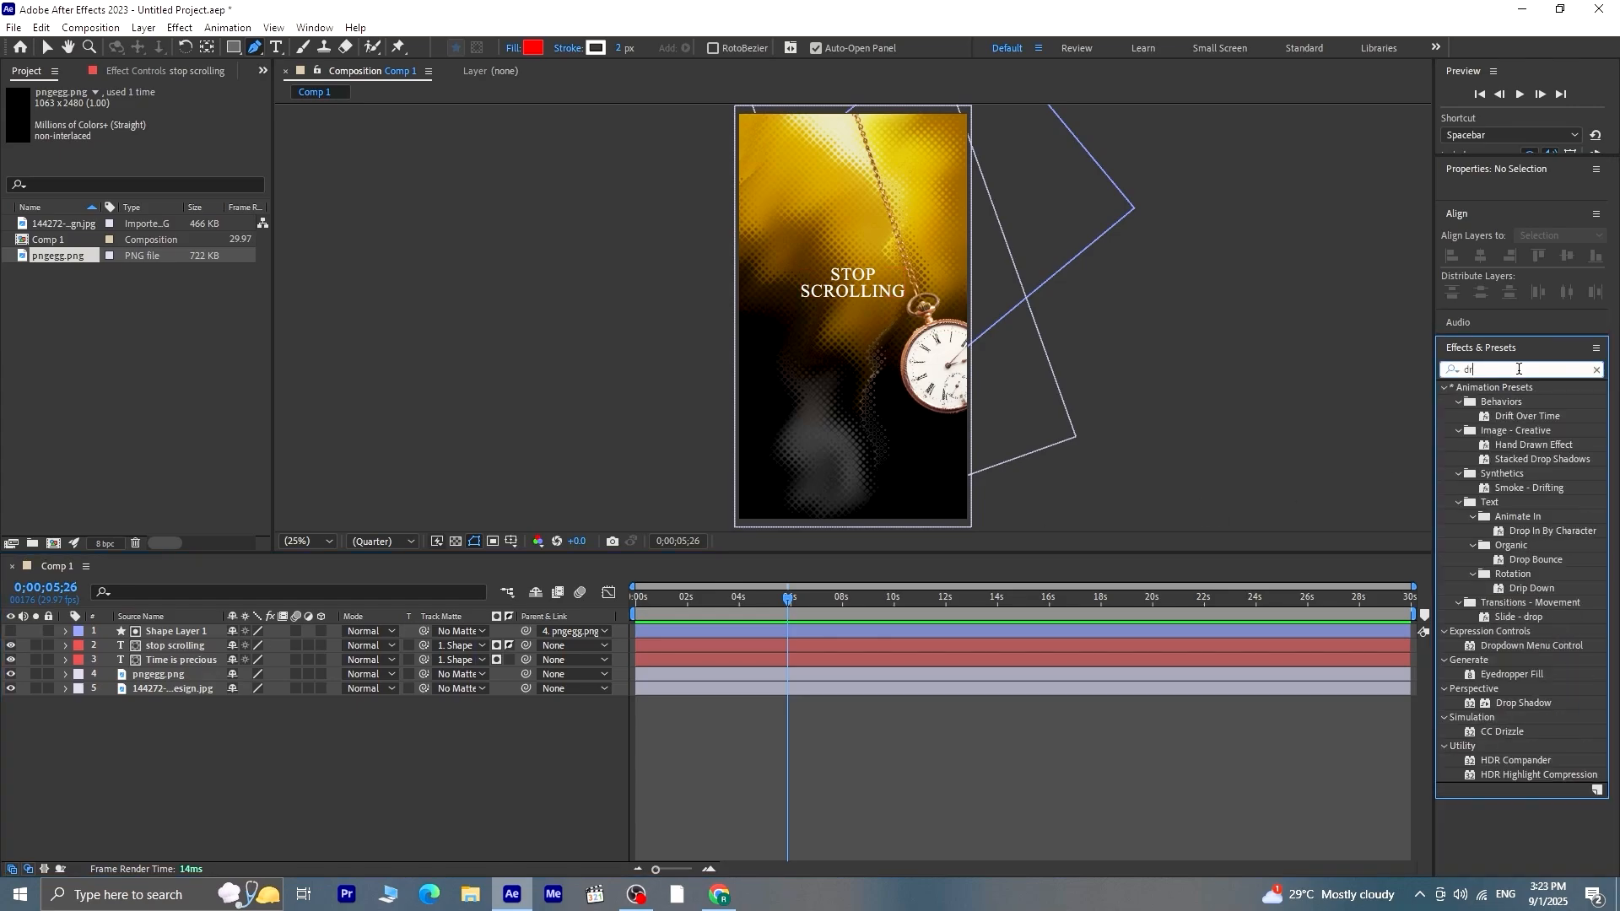
{"action": "left_click", "coordinate": [166, 648]}
{"action": "left_click", "coordinate": [169, 660], "text": "ctrl"}
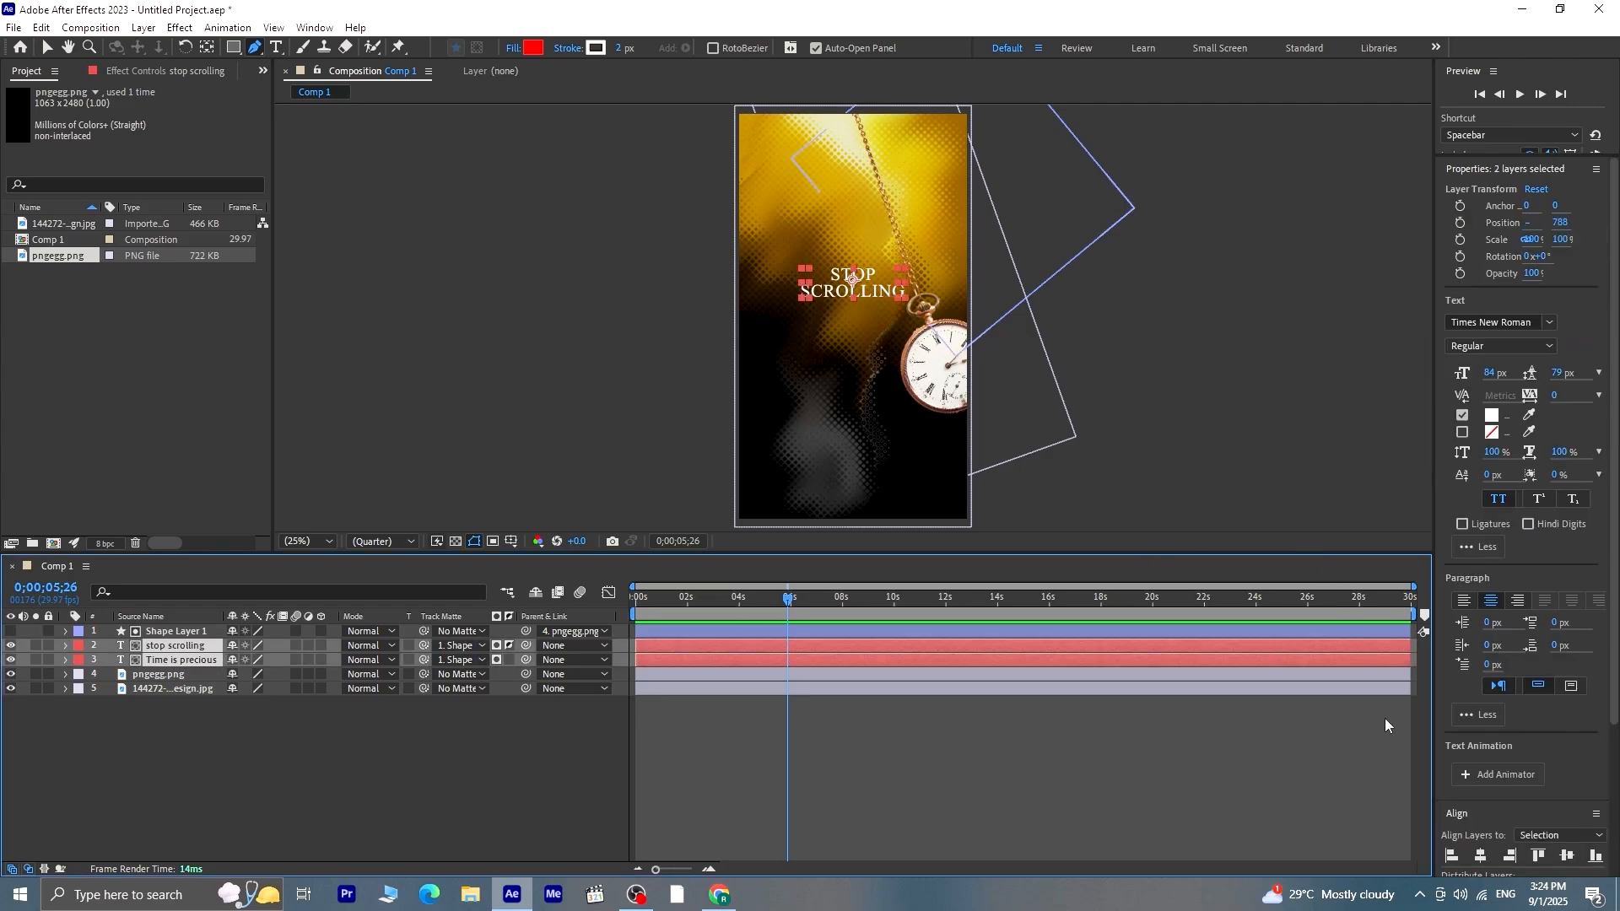
{"action": "left_click_drag", "start_coordinate": [1617, 600], "coordinate": [1617, 827]}
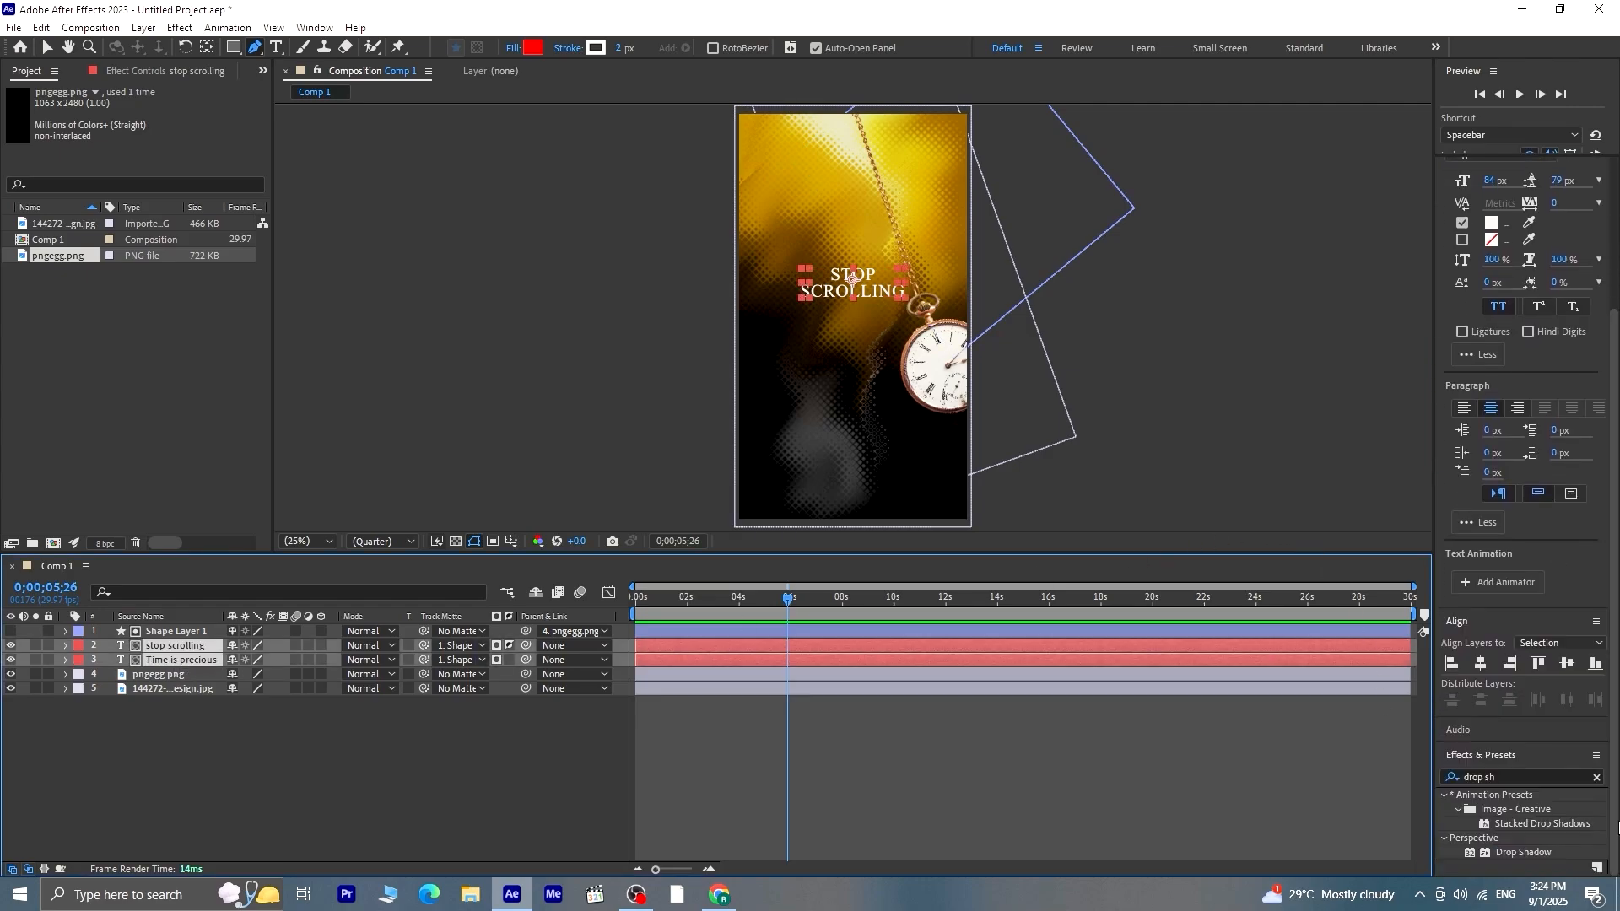
{"action": "double_click", "coordinate": [1521, 852]}
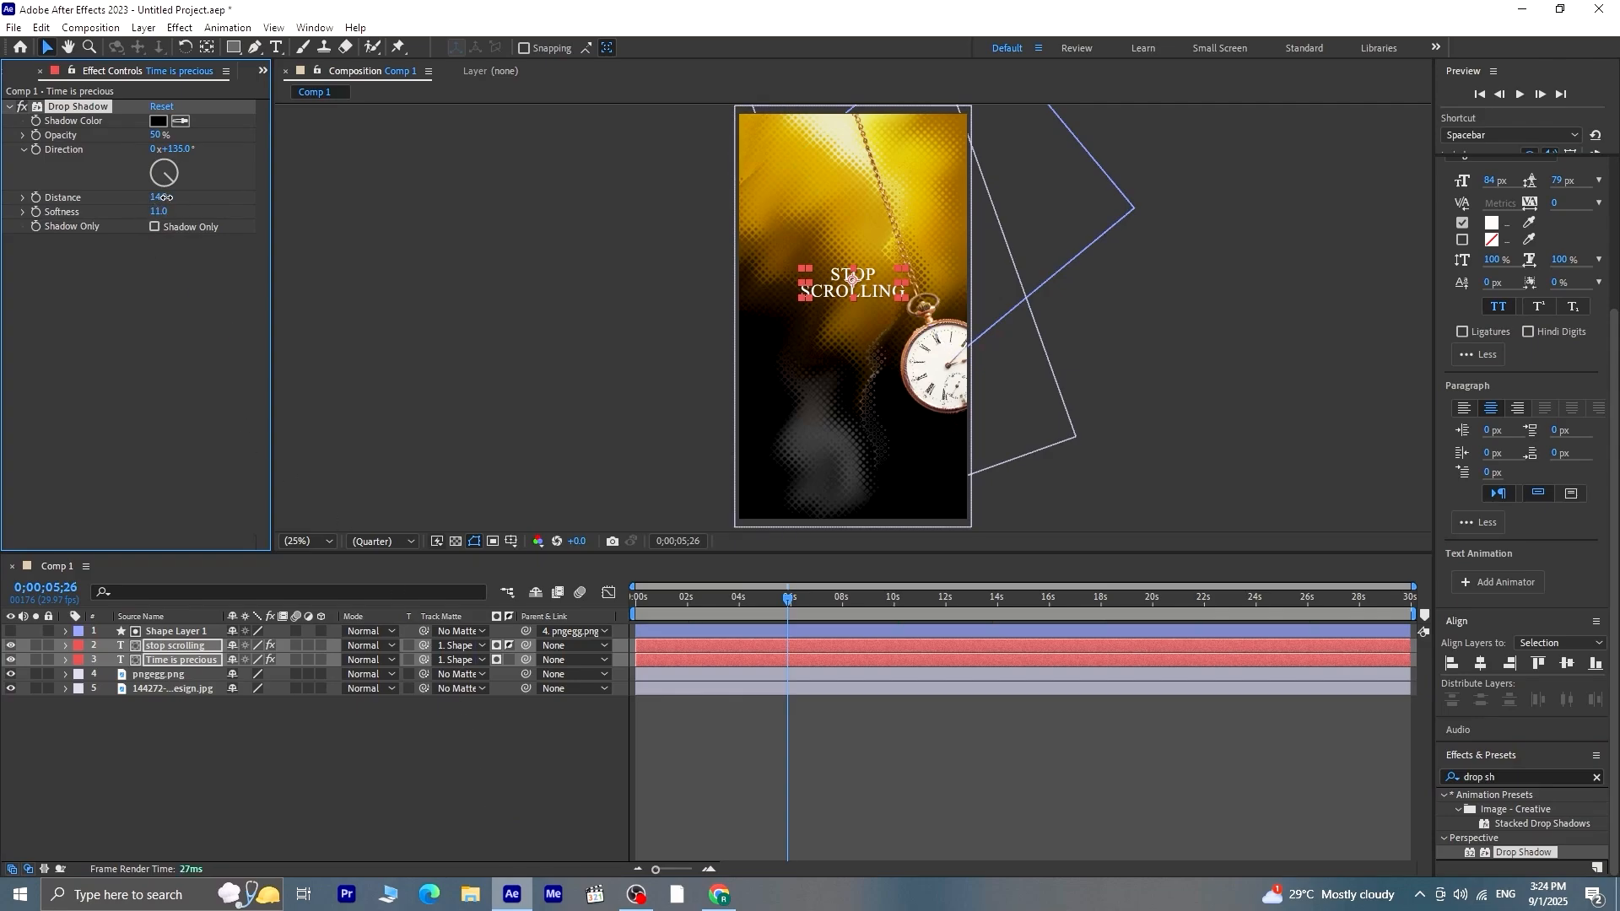
{"action": "left_click", "coordinate": [348, 752]}
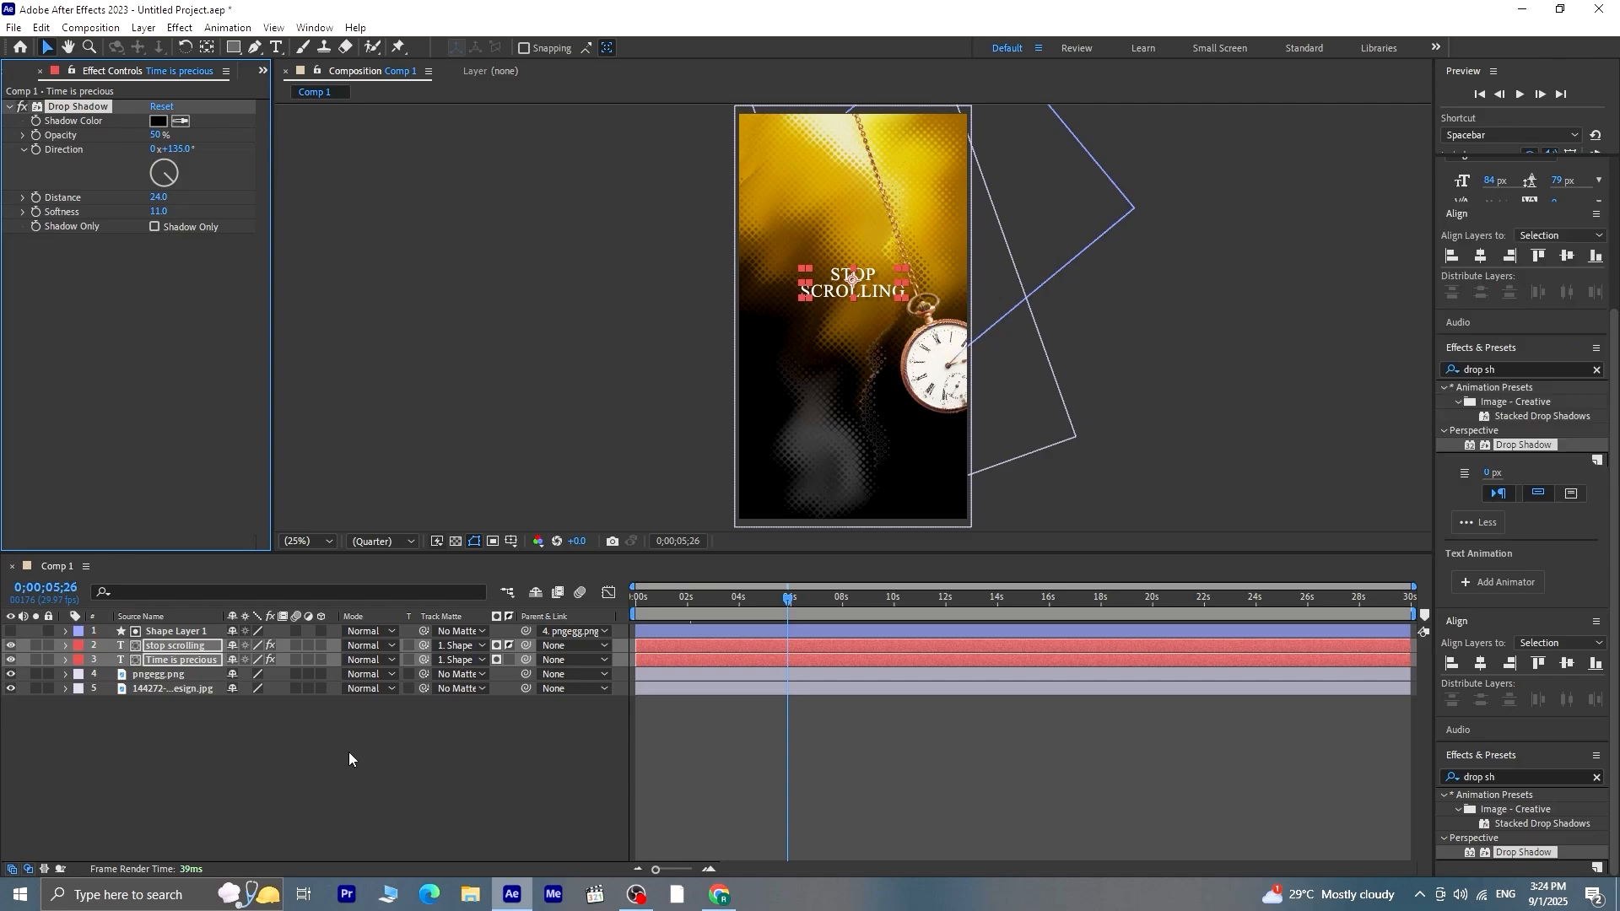
Play the animation from the start to check the shadowed text reveal
{"action": "left_click_drag", "start_coordinate": [784, 604], "coordinate": [634, 609]}
{"action": "key", "text": "space"}
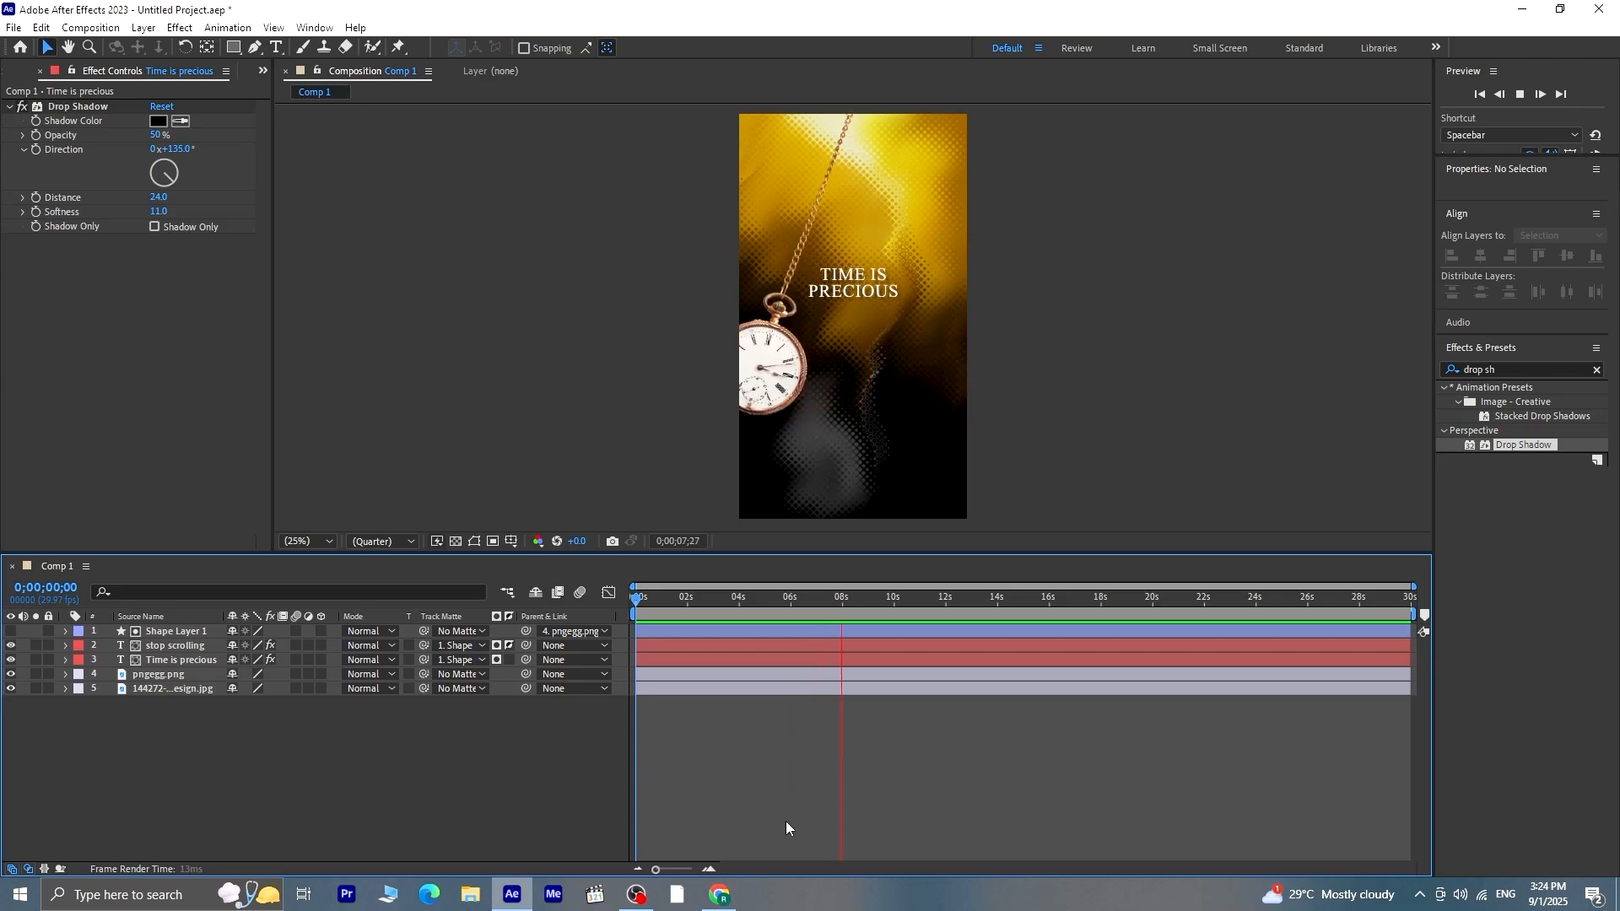
{"action": "key", "text": "space"}
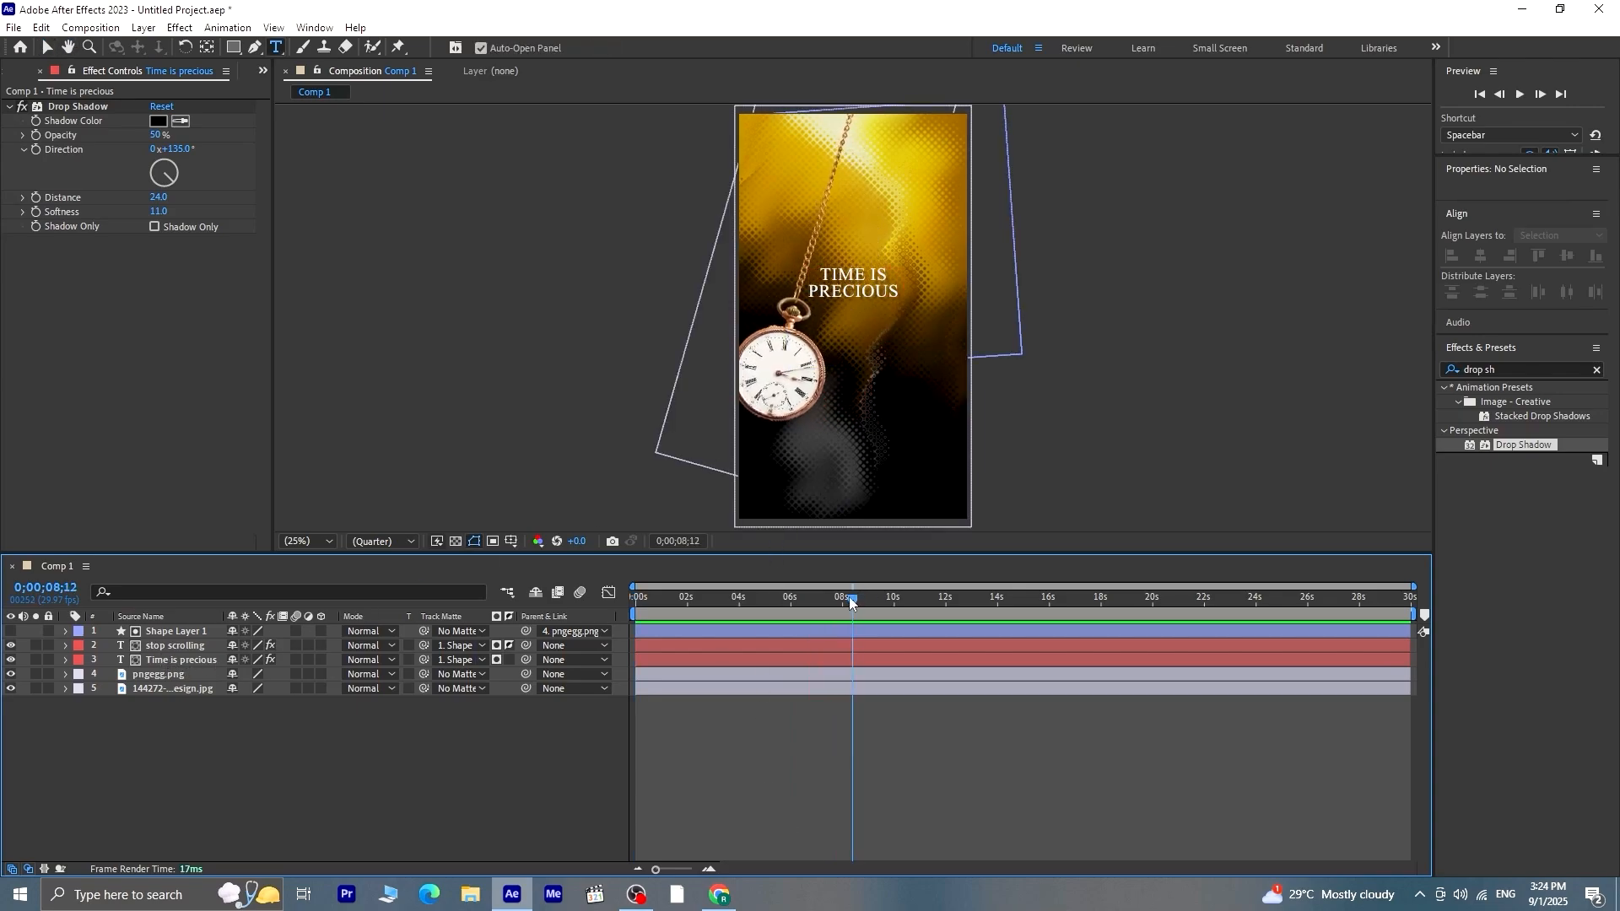
Return to 0;00;00;00 and add the text "Save it by doing what matters" in the lower part of the composition
{"action": "left_click_drag", "start_coordinate": [849, 595], "coordinate": [635, 614]}
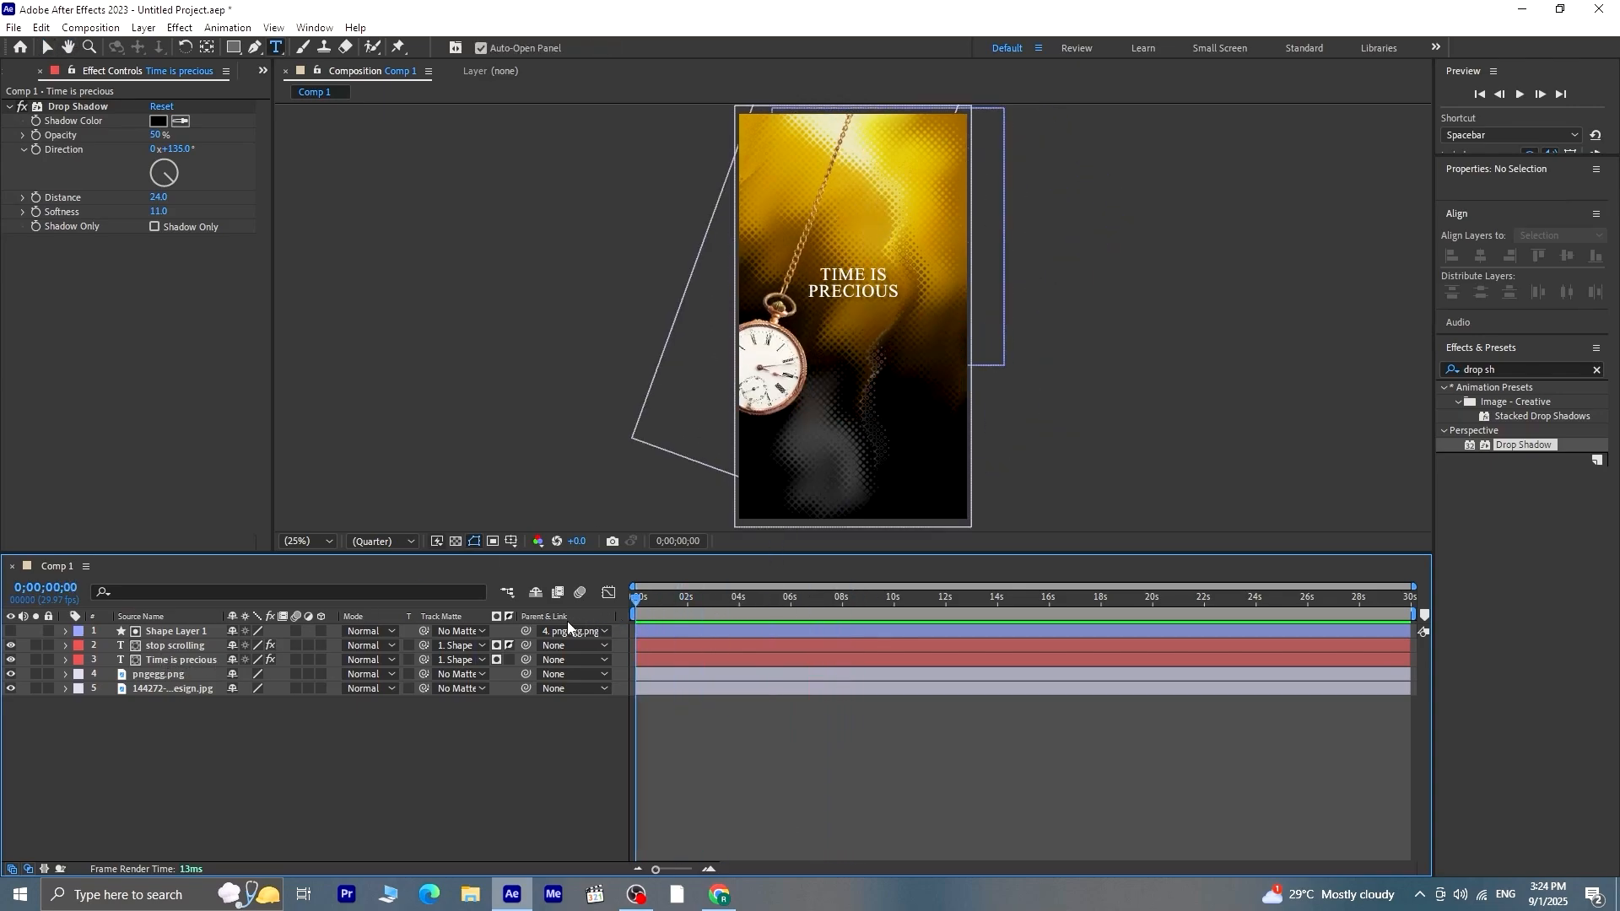
{"action": "left_click", "coordinate": [772, 446]}
{"action": "type", "text": "Save it by doing what matters"}
{"action": "left_click", "coordinate": [770, 742]}
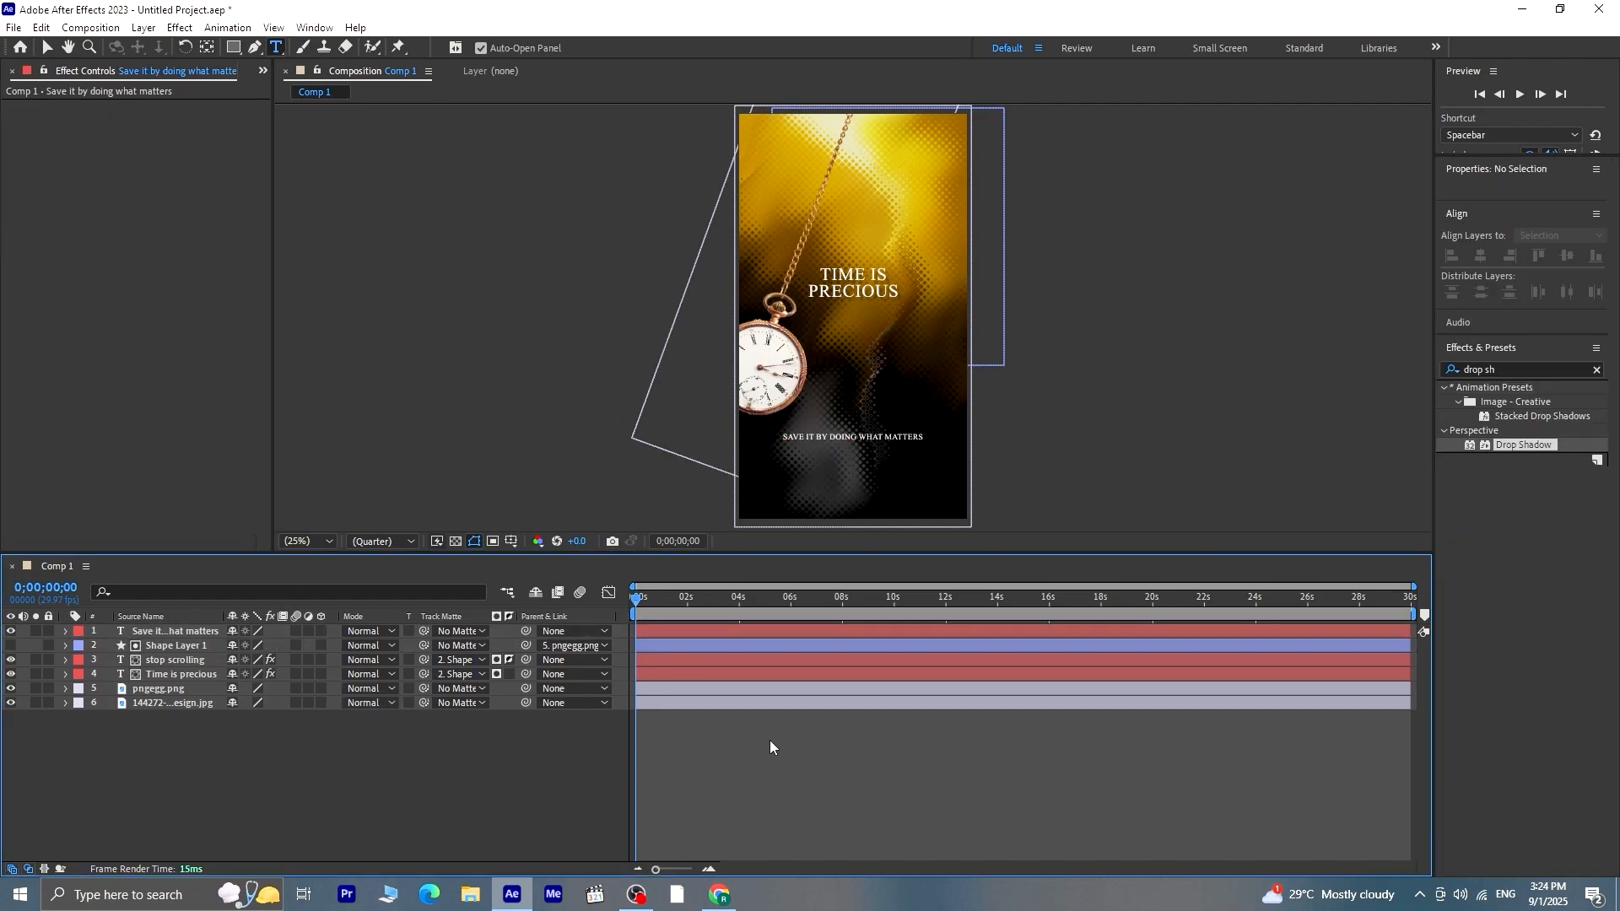
Preview the complete animation with the added tagline from the start
{"action": "key", "text": "space"}
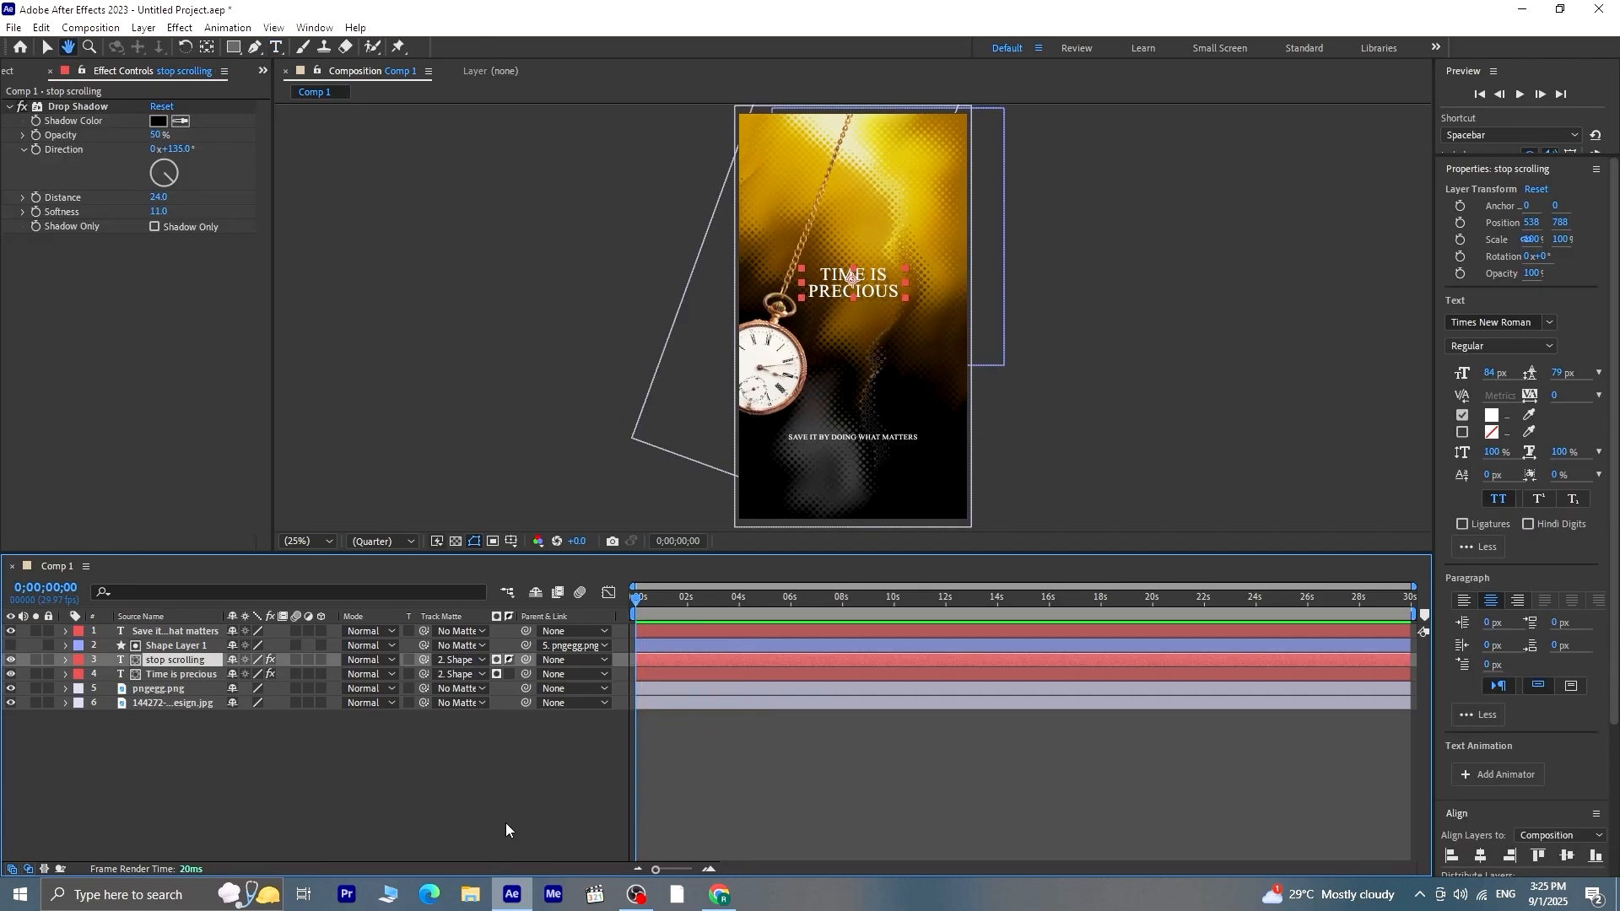
{"action": "left_click", "coordinate": [530, 831]}
{"action": "key", "text": "space"}
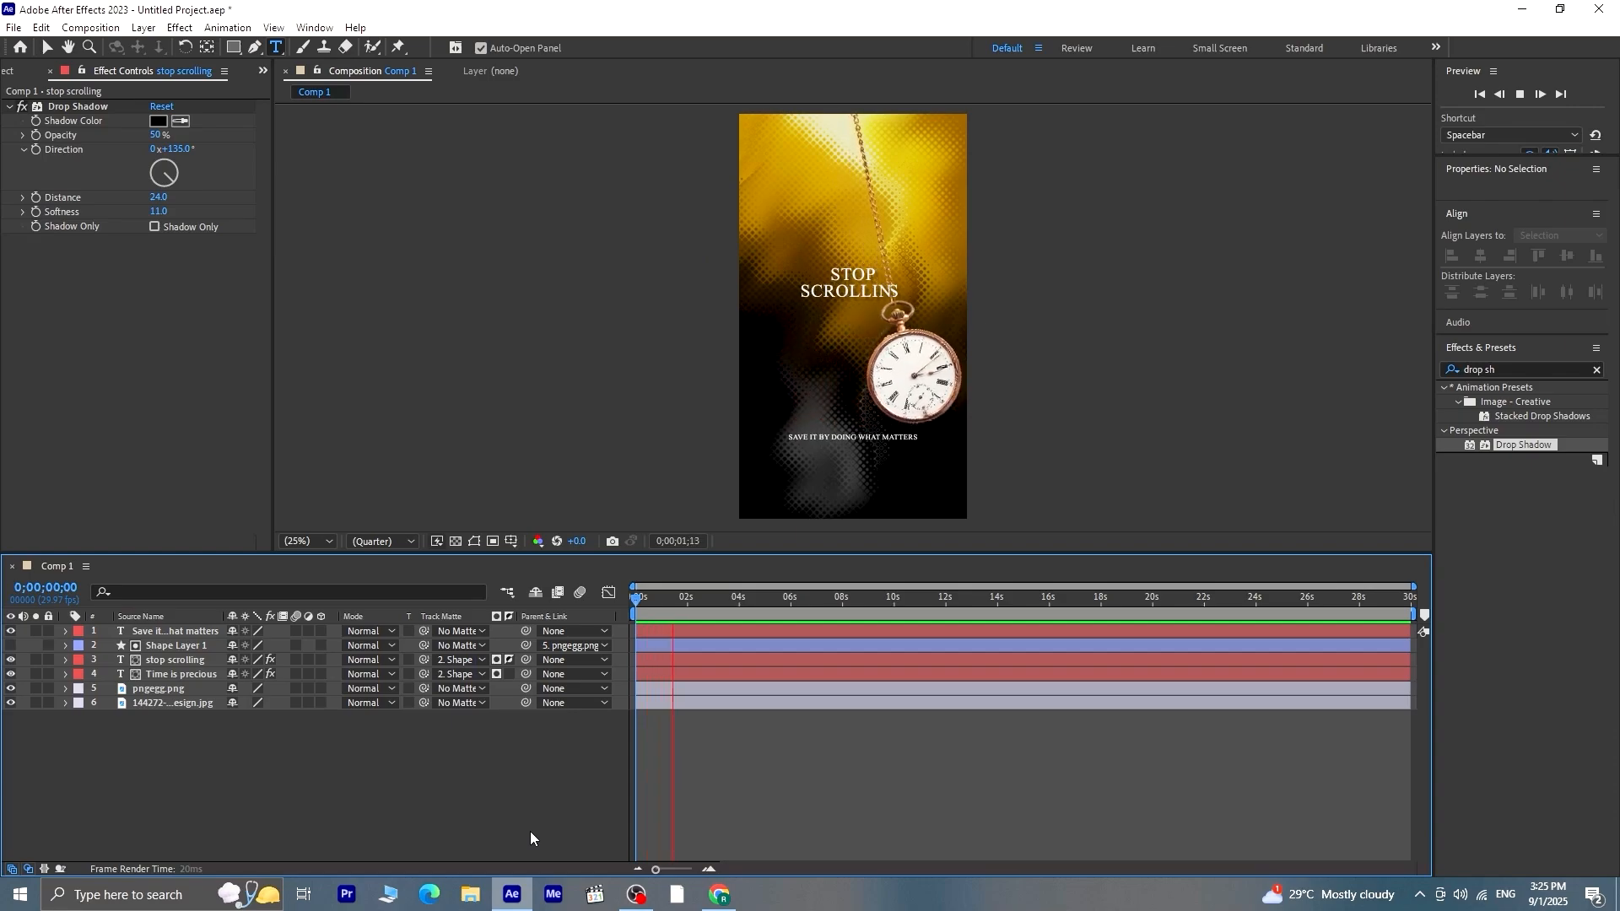